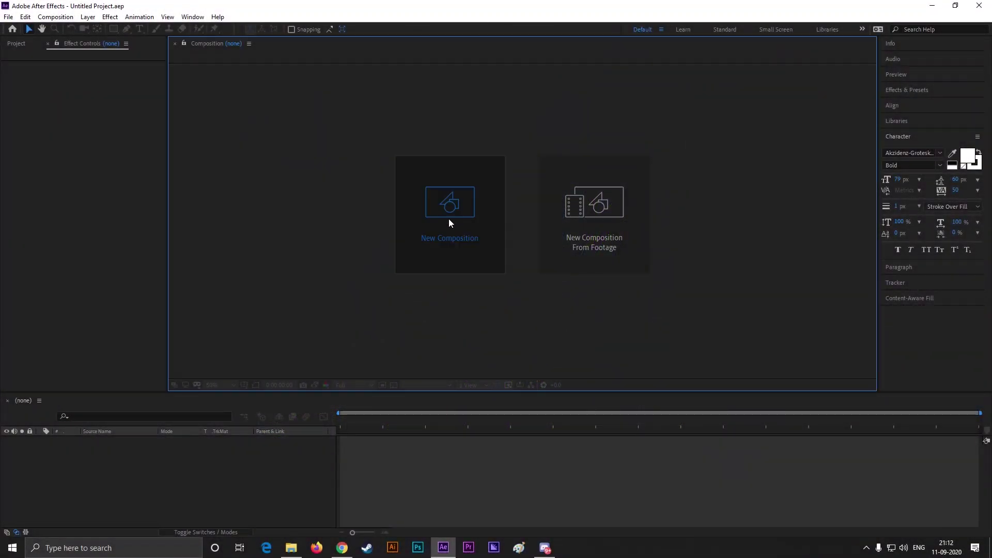
# Create Comp 1 at 1920×1080, 30 fps, 10 seconds long with a black background
pyautogui.click(449, 218)
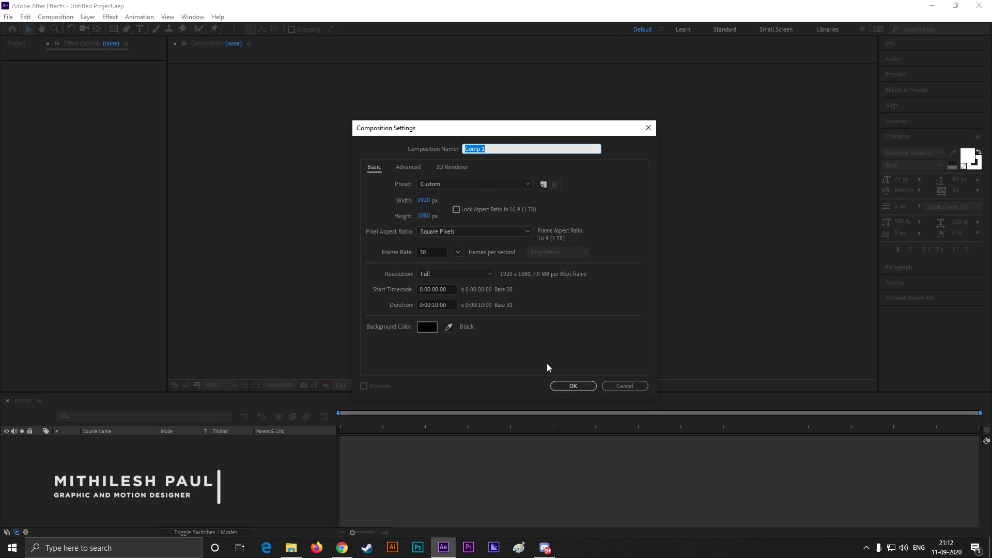
pyautogui.click(573, 387)
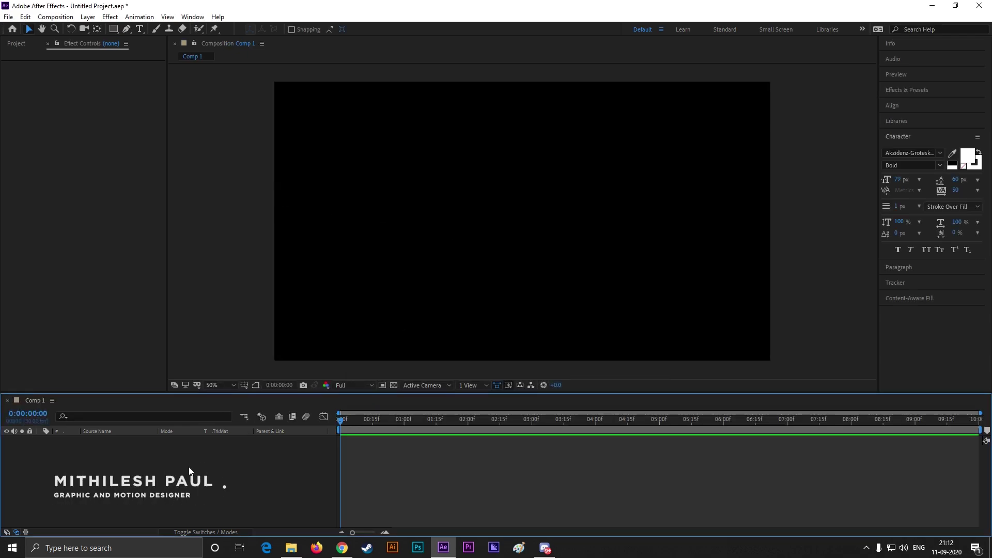
# Drag the 'valorant log' image from the Omen intro folder into the After Effects Project panel
pyautogui.click(291, 547)
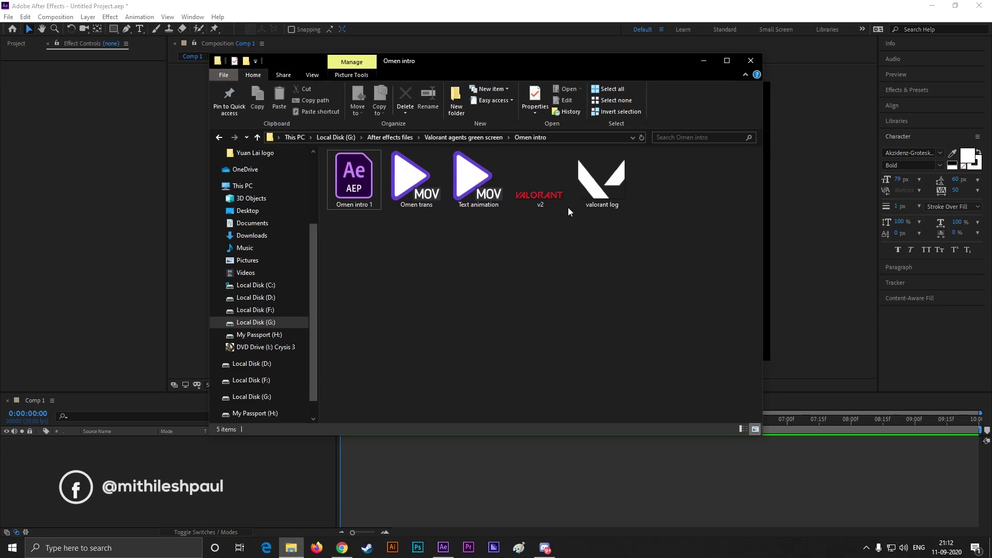
pyautogui.moveTo(594, 186); pyautogui.dragTo(529, 325)
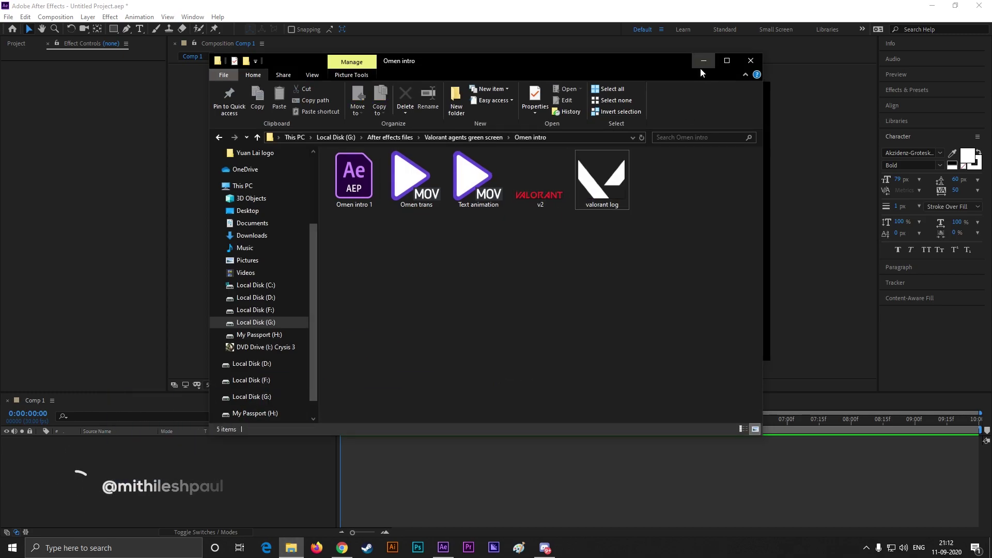
pyautogui.click(702, 67)
pyautogui.click(16, 45)
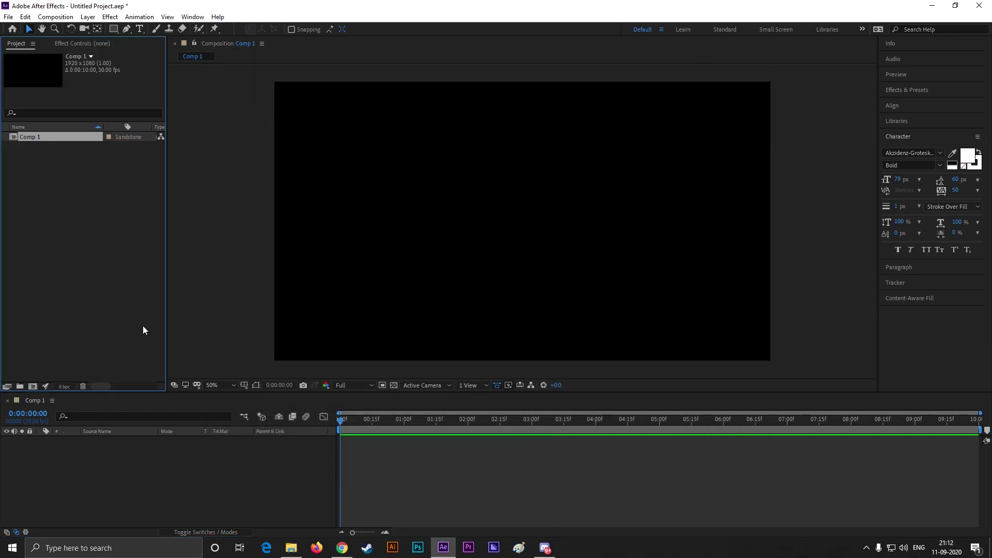
pyautogui.click(291, 548)
pyautogui.moveTo(602, 178); pyautogui.dragTo(60, 216)
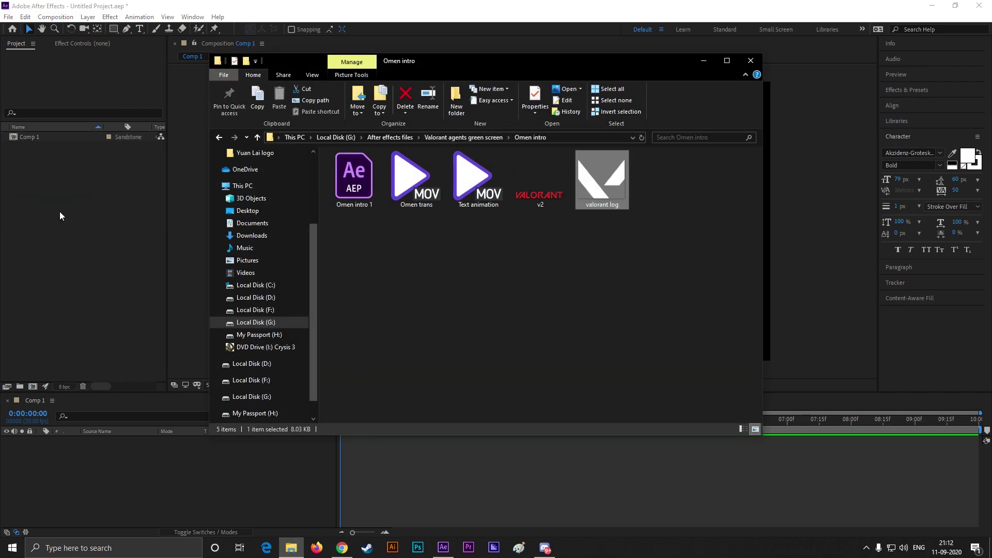
pyautogui.hotkey('alt', 'Tab')
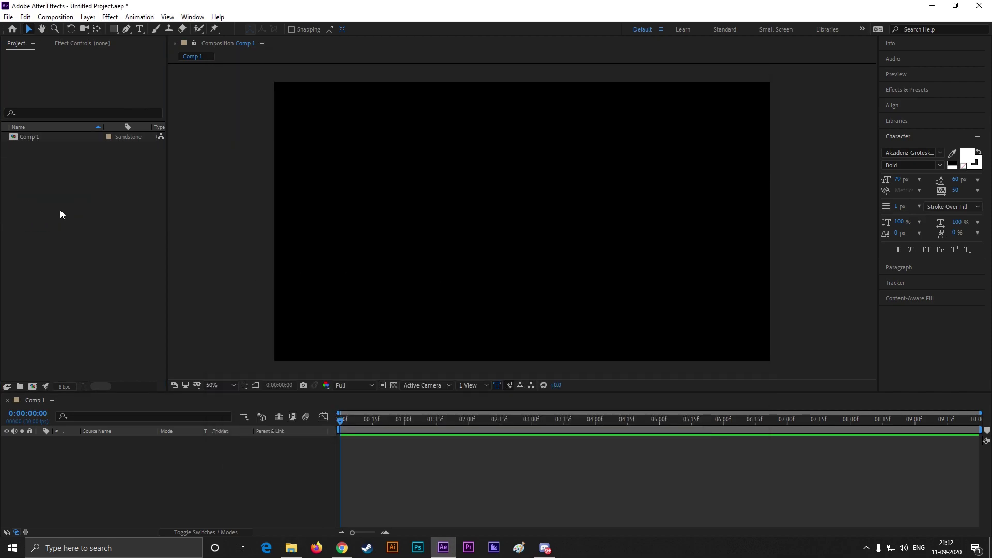
# Place valorant log.png in Comp 1 and scale it to 71%
pyautogui.click(77, 220)
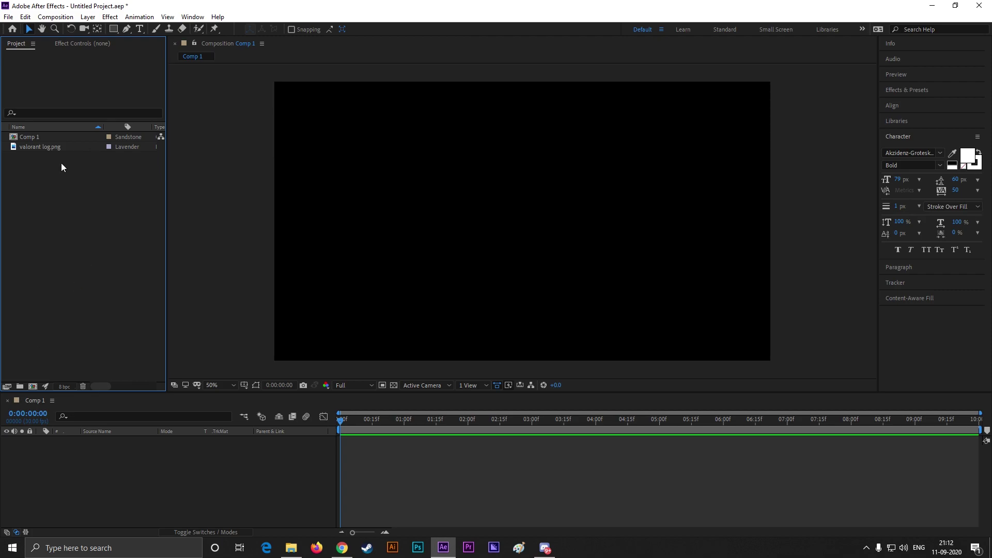
pyautogui.moveTo(40, 146); pyautogui.dragTo(179, 450)
pyautogui.press('s')
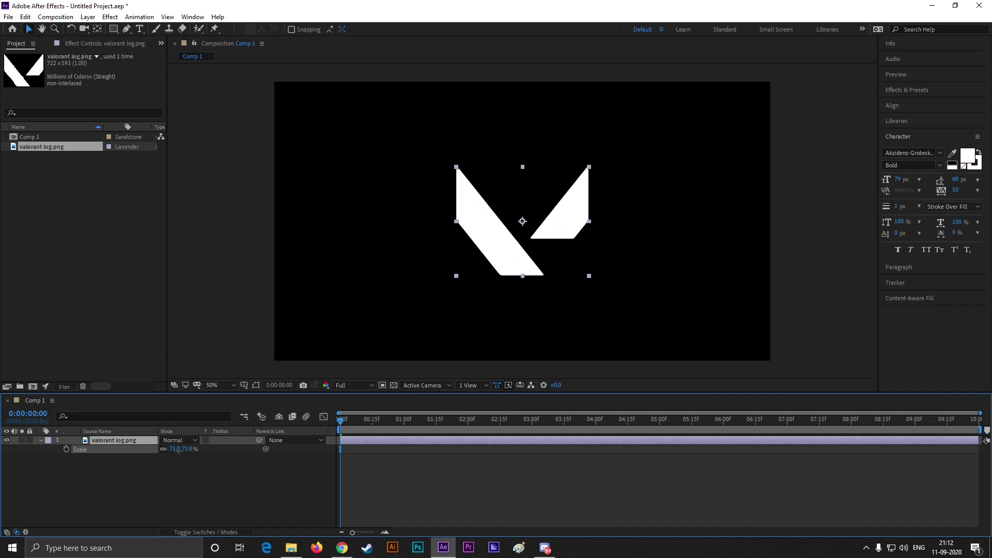
pyautogui.click(201, 471)
pyautogui.click(96, 441)
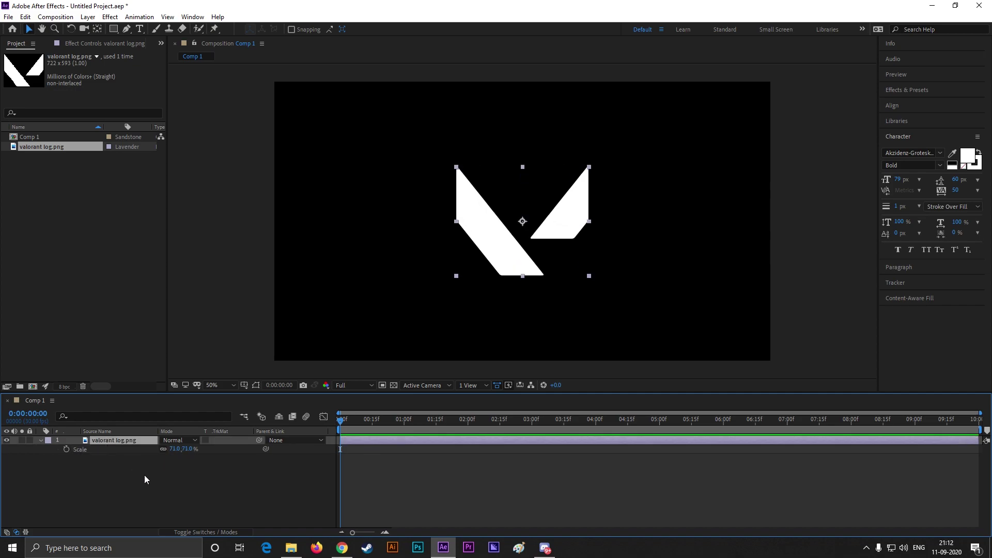
# Pre-compose the logo layer, moving all attributes, into a composition named logo
pyautogui.rightClick(110, 440)
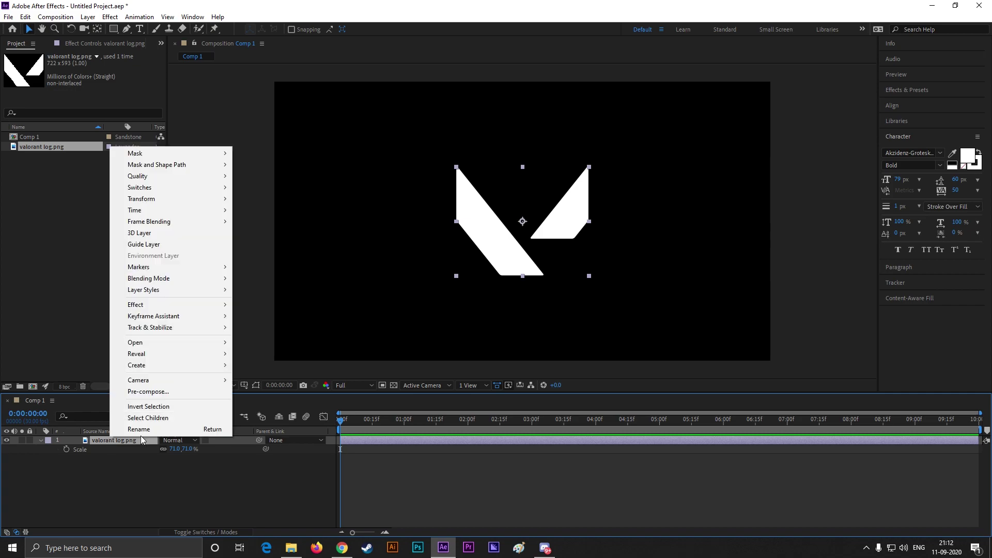
pyautogui.click(167, 391)
pyautogui.click(428, 279)
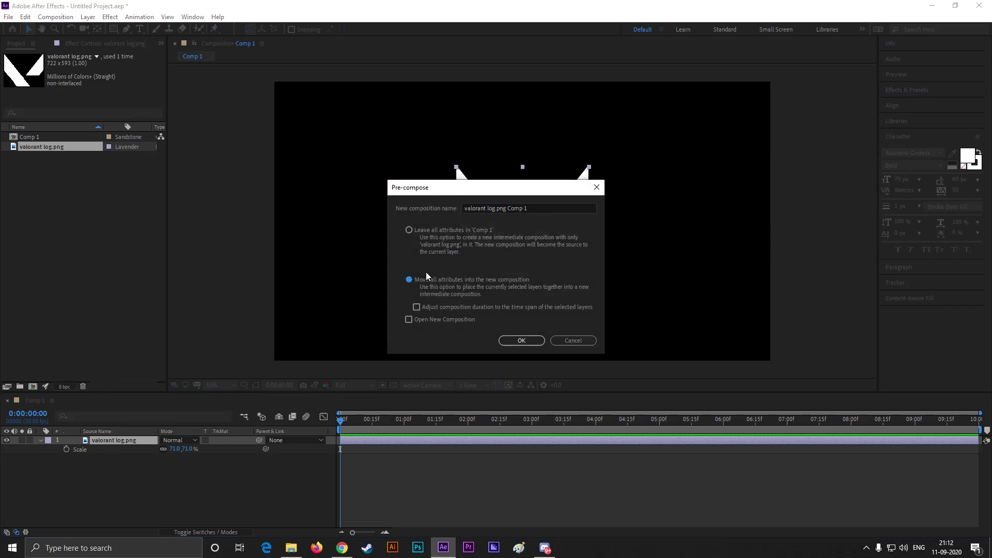
pyautogui.write('logo')
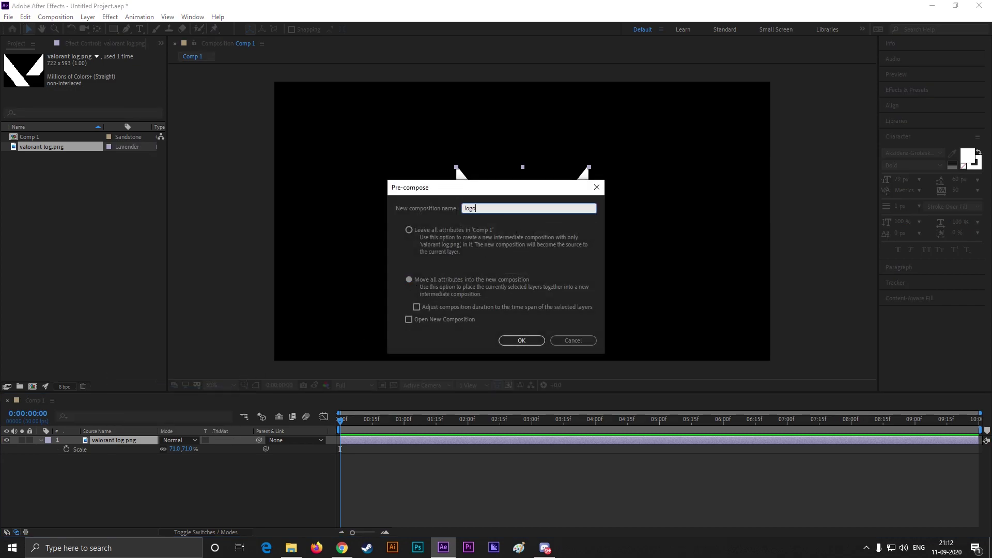
pyautogui.press('Return')
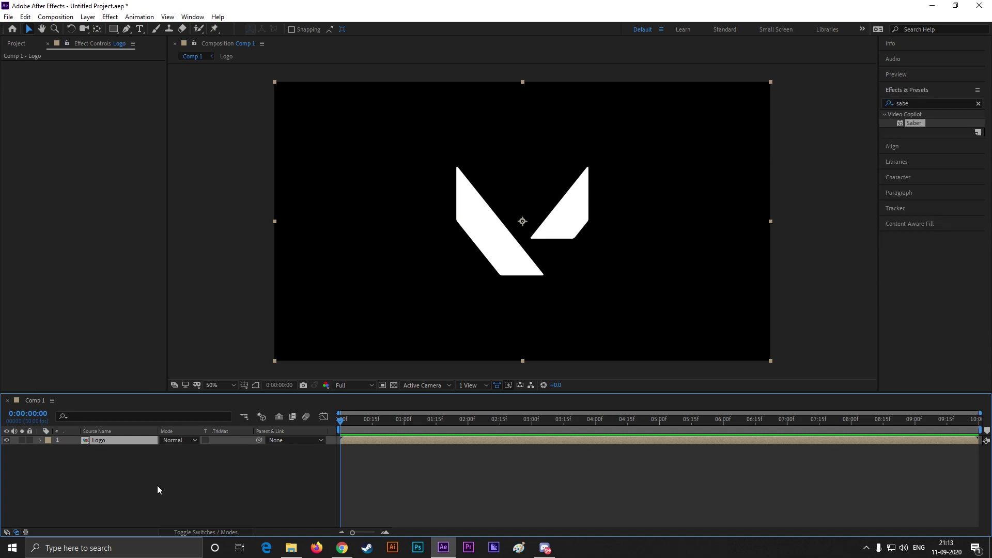
# Auto-trace the Logo layer's outline into masks
pyautogui.click(158, 489)
pyautogui.click(160, 440)
pyautogui.click(88, 17)
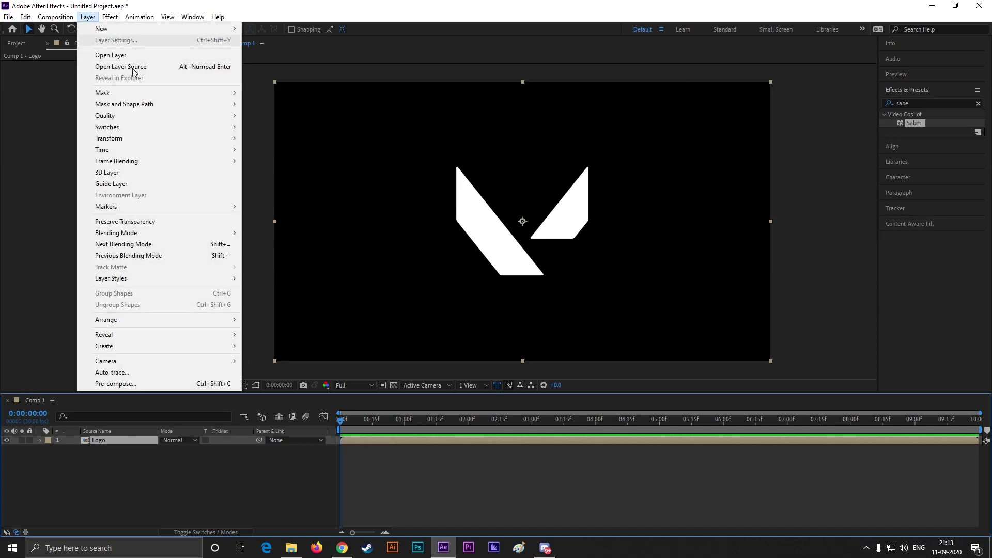
pyautogui.click(122, 372)
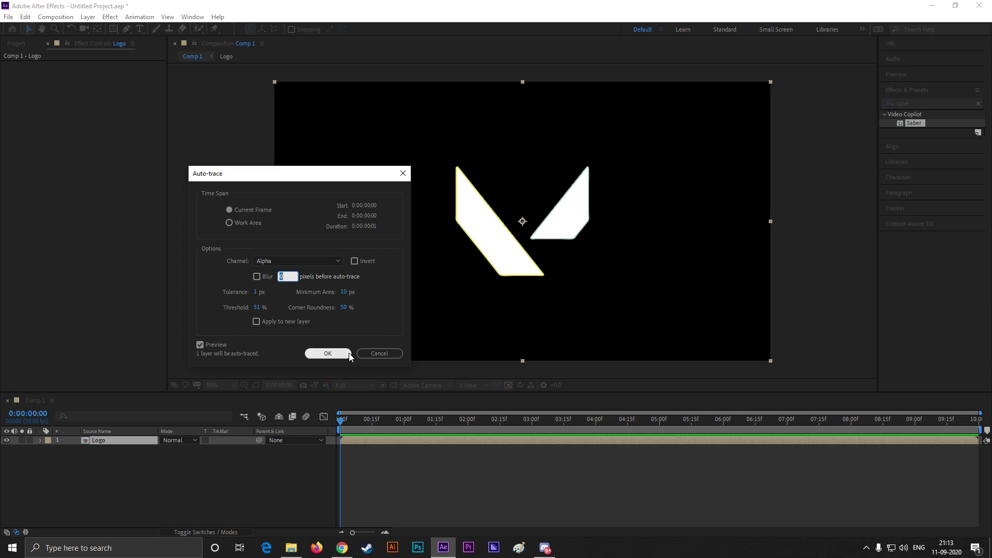
pyautogui.click(328, 354)
pyautogui.click(135, 442)
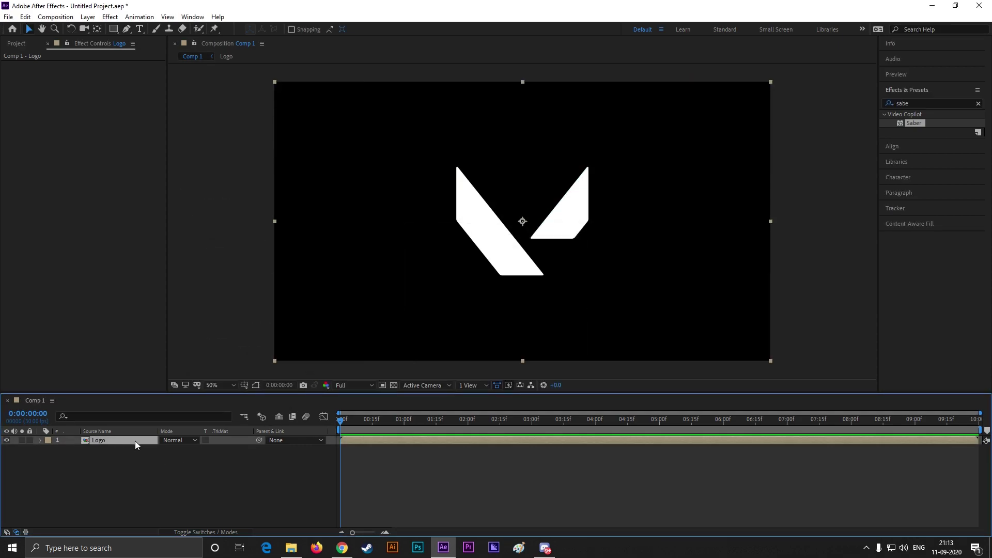
# Apply Saber to the Logo layer with the Energize preset and a purple glow colour
pyautogui.click(914, 102)
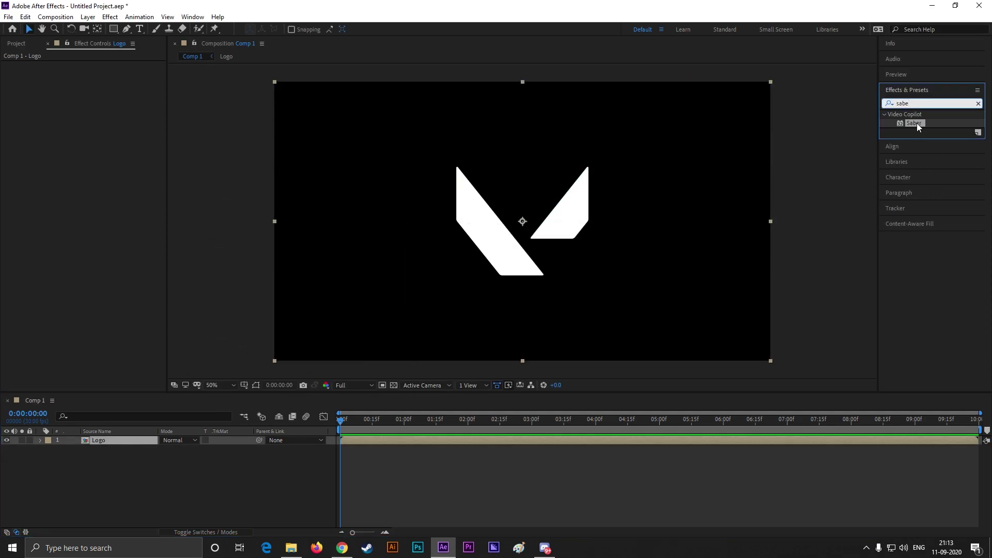
pyautogui.moveTo(915, 129); pyautogui.dragTo(634, 244)
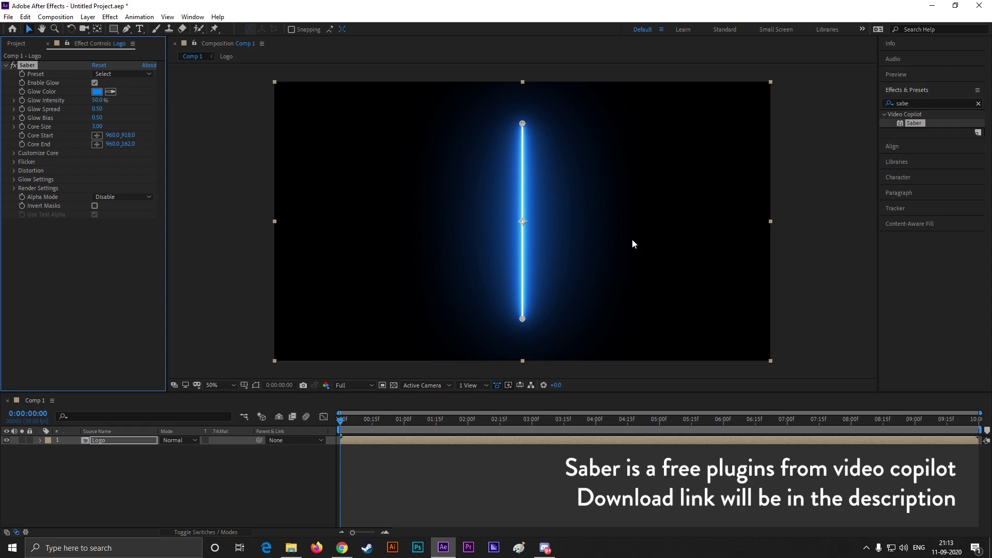
pyautogui.click(125, 73)
pyautogui.click(145, 99)
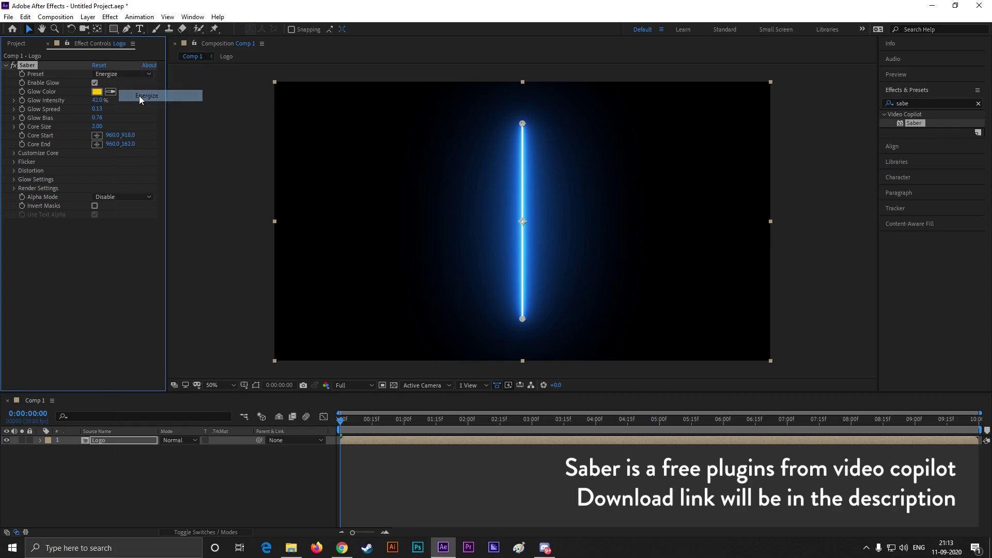
pyautogui.click(97, 91)
pyautogui.moveTo(495, 413); pyautogui.dragTo(496, 379)
pyautogui.click(578, 345)
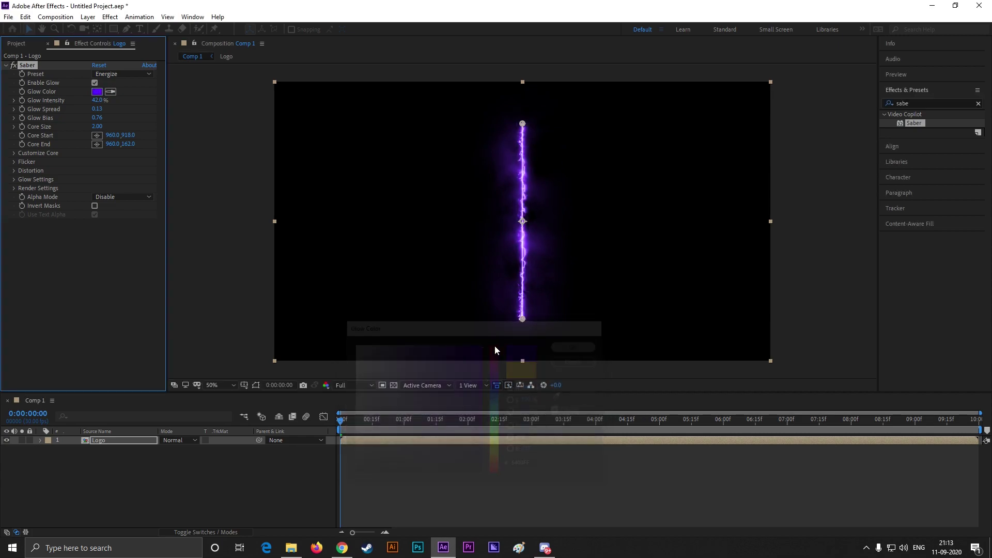
# Set Saber's core type to Layer Masks and glow intensity to 45%
pyautogui.click(14, 153)
pyautogui.click(111, 163)
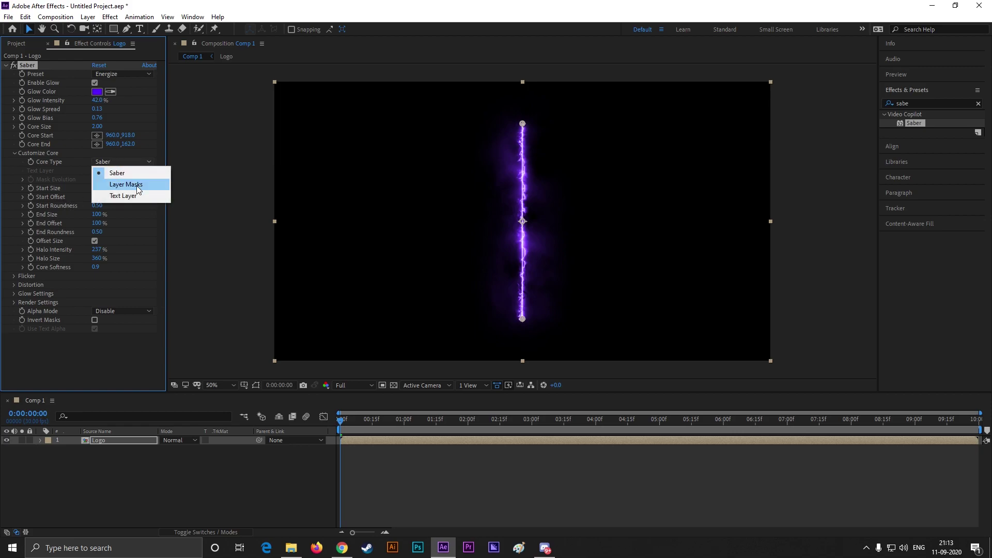
pyautogui.click(115, 184)
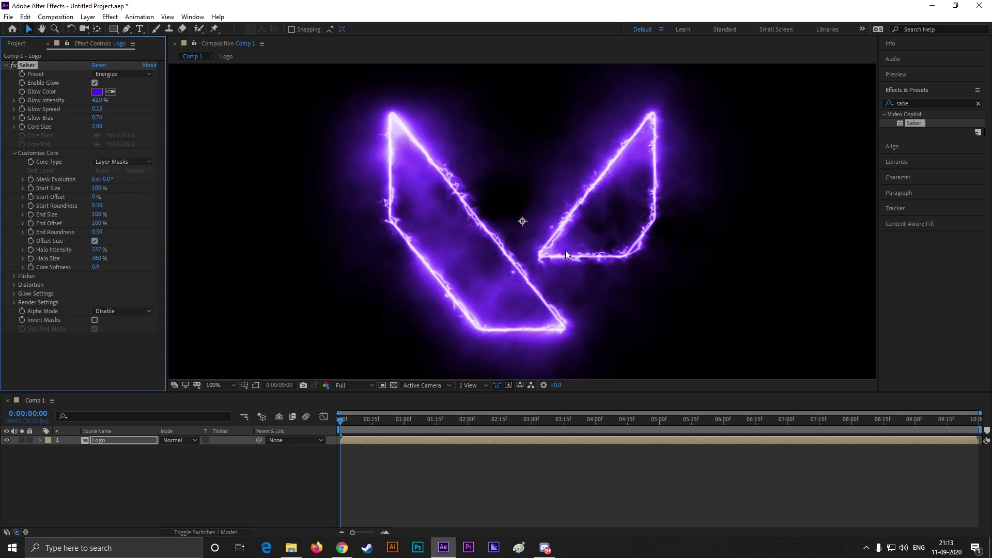
pyautogui.click(98, 101)
pyautogui.write('45')
pyautogui.press('Return')
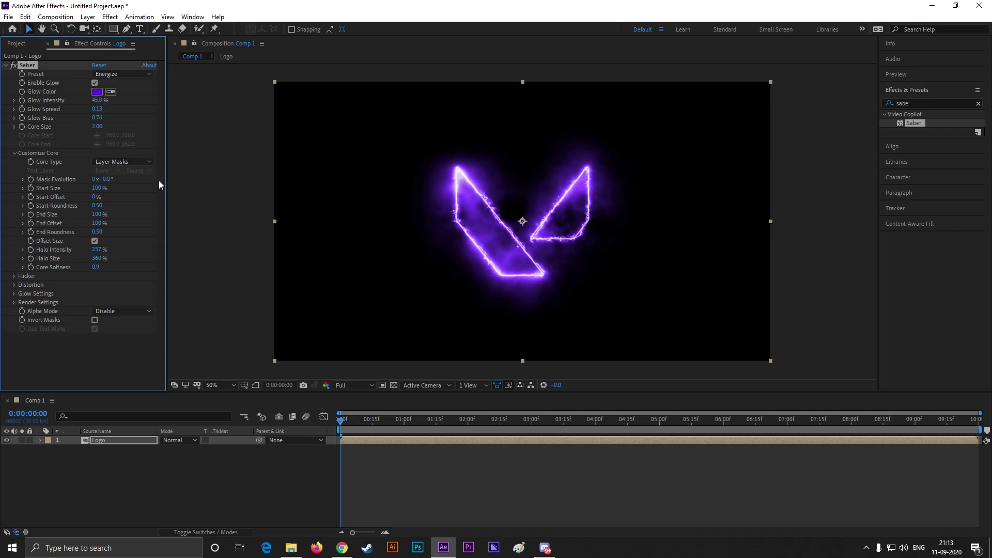
# Enlarge the Logo layer to 122% scale
pyautogui.click(130, 447)
pyautogui.click(100, 441)
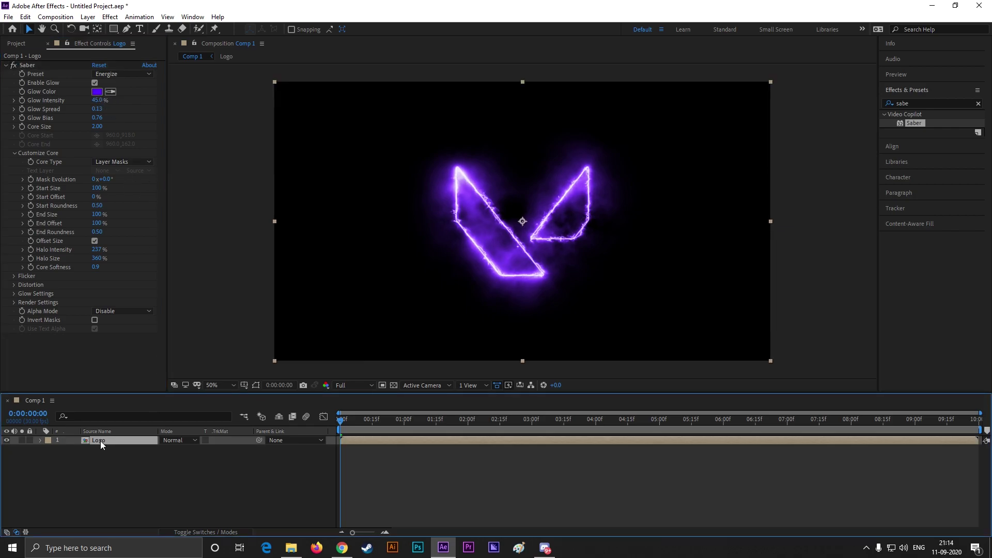
pyautogui.press('s')
pyautogui.moveTo(193, 449); pyautogui.dragTo(204, 448)
pyautogui.click(231, 483)
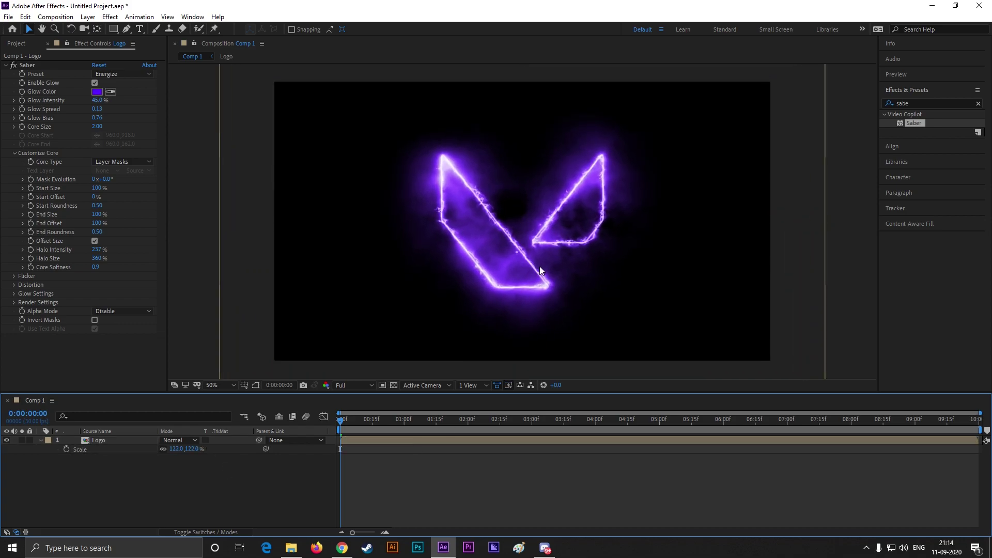
pyautogui.click(535, 239)
# Set Saber's glow spread to 0.50, glow bias to 0.50 and core size to 3
pyautogui.click(98, 109)
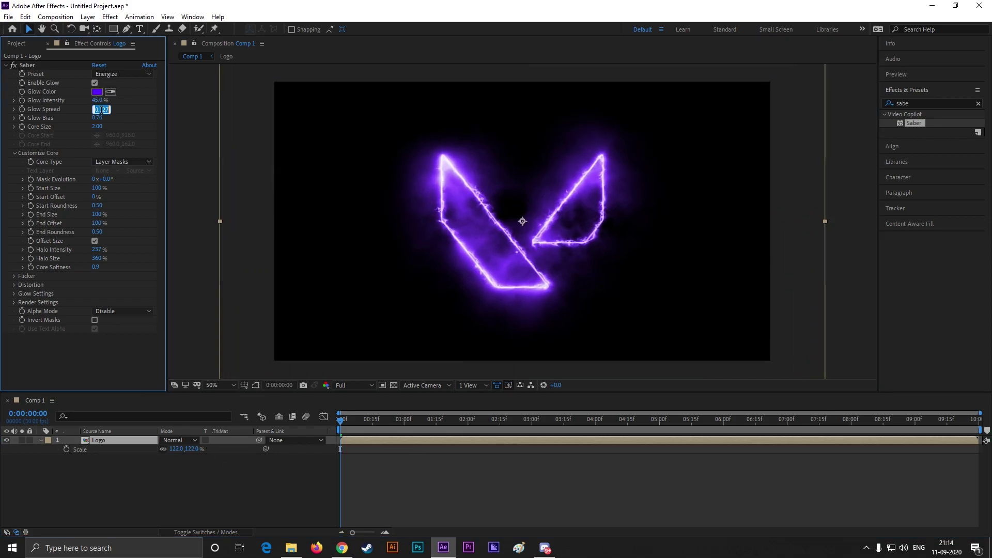
pyautogui.write('0.7')
pyautogui.write('5')
pyautogui.press('Tab')
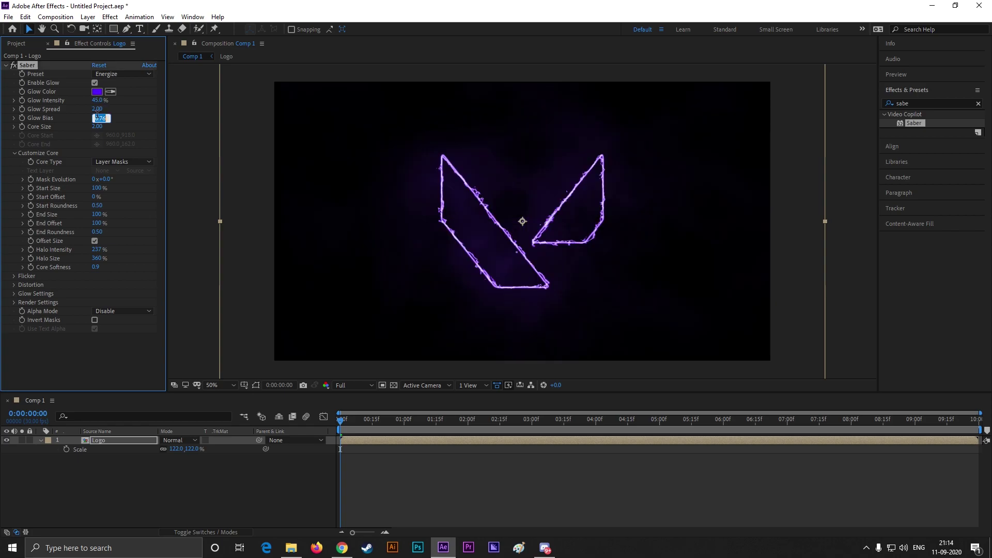
pyautogui.click(98, 109)
pyautogui.write('.5')
pyautogui.press('Tab')
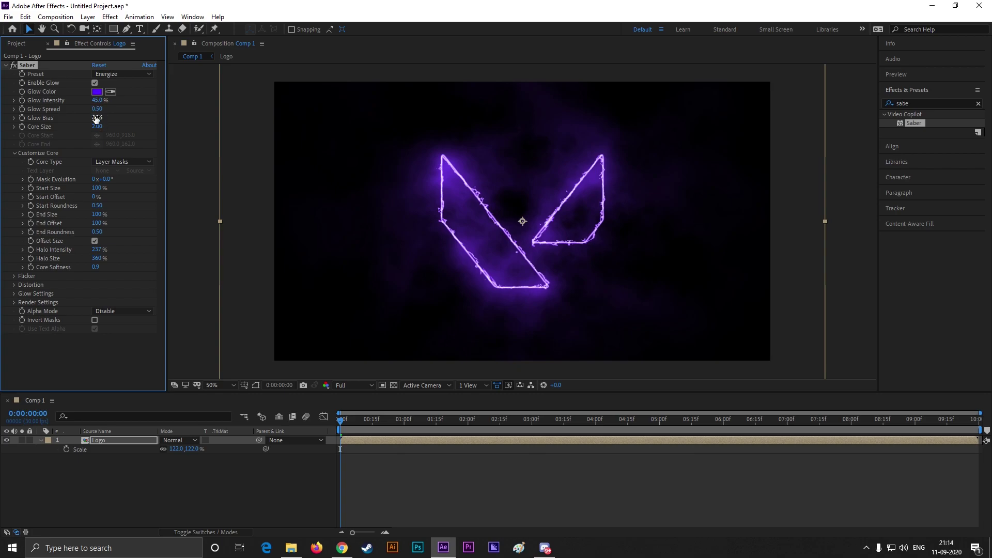
pyautogui.press('BackSpace')
pyautogui.write('.5')
pyautogui.press('Return')
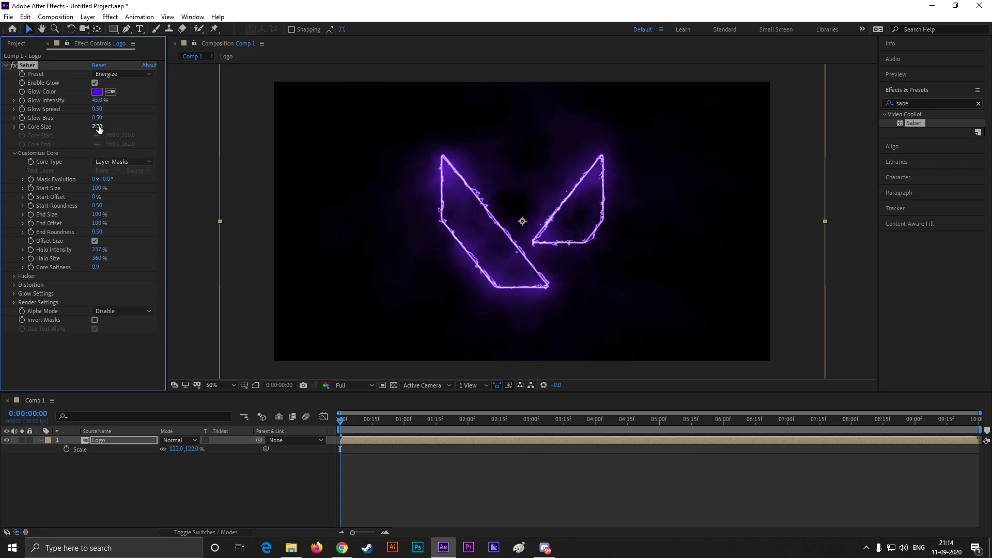
pyautogui.write('3')
pyautogui.press('Return')
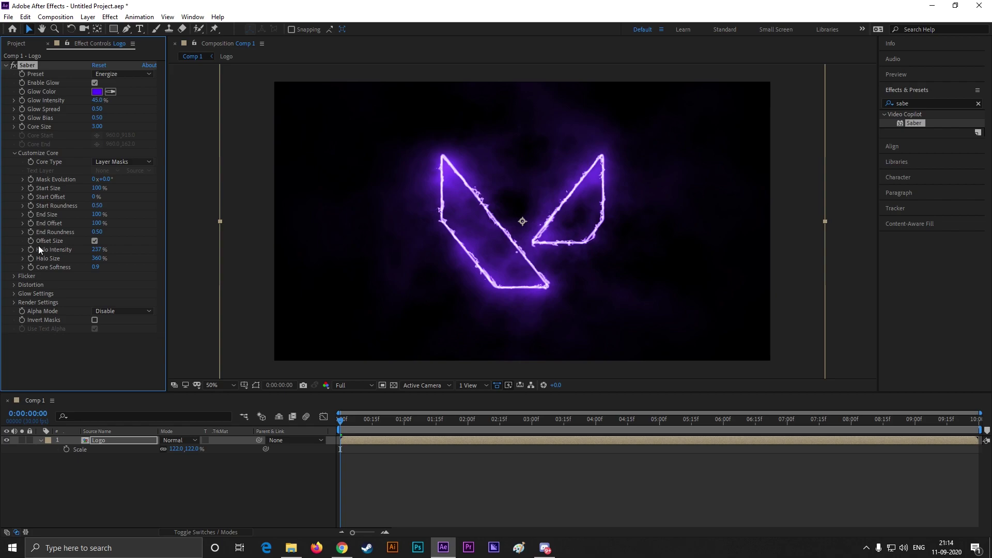
# Set Saber's flicker intensity to 100% and scrub the timeline to check the glow
pyautogui.click(14, 277)
pyautogui.click(95, 286)
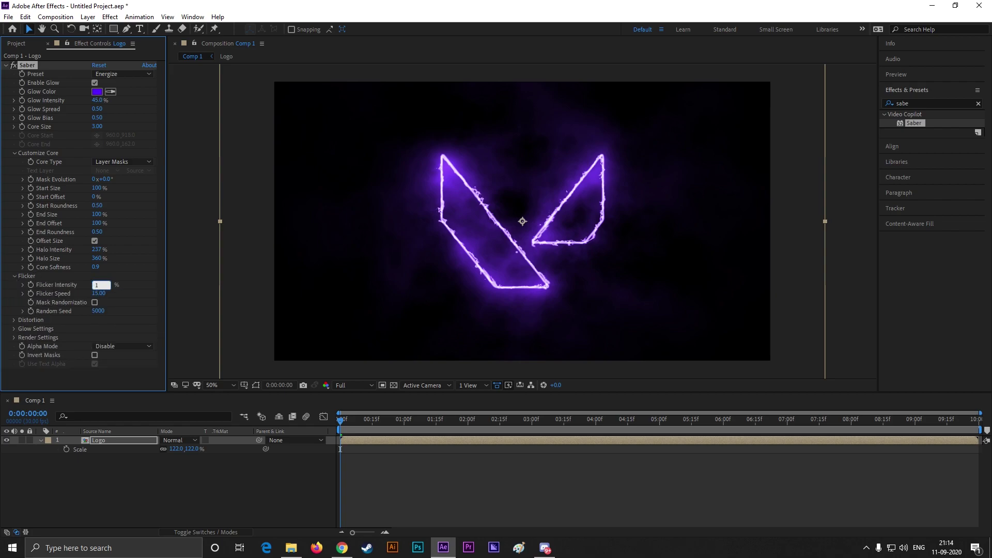
pyautogui.write('100')
pyautogui.press('Return')
pyautogui.click(372, 420)
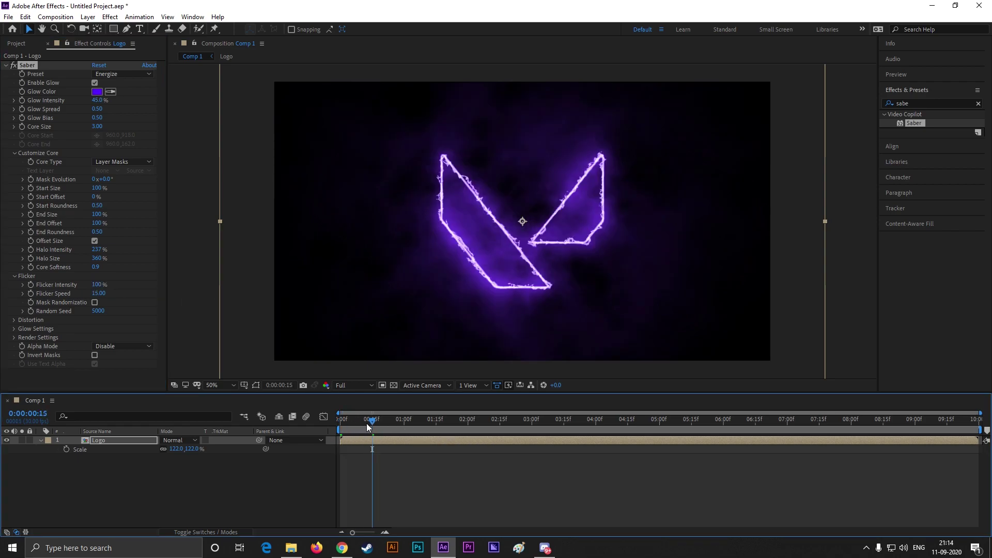
pyautogui.moveTo(367, 424); pyautogui.dragTo(330, 430)
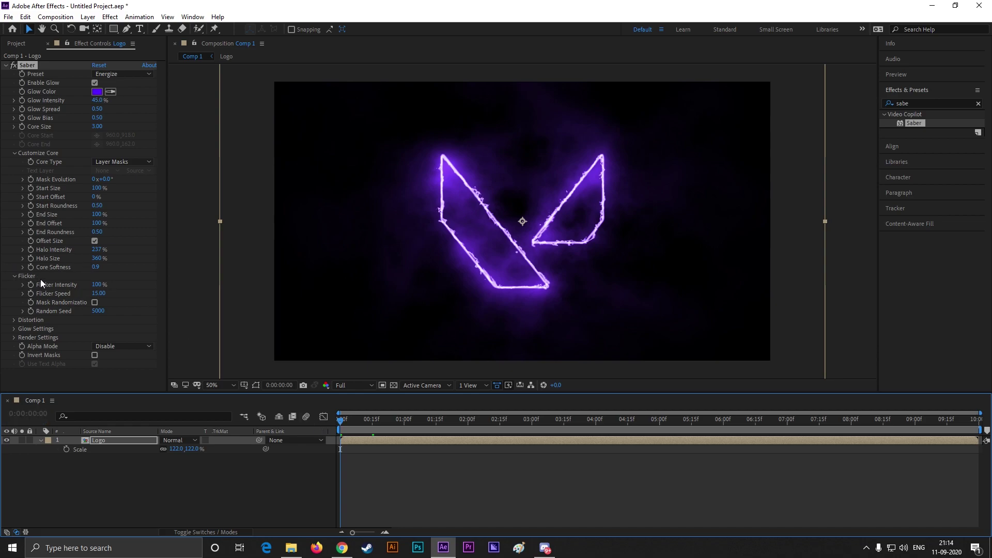
# Change the core distortion type to Smoke
pyautogui.click(14, 320)
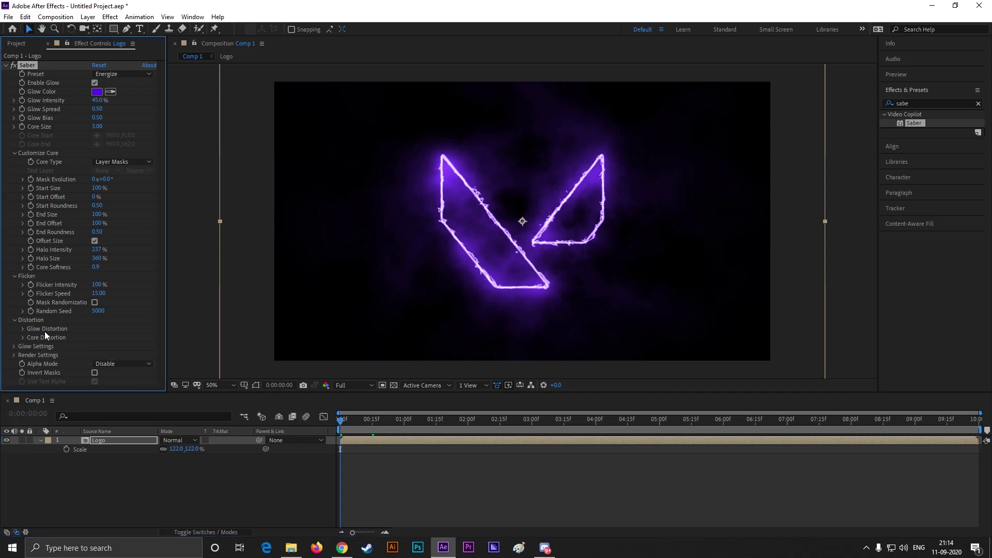
pyautogui.click(22, 337)
pyautogui.scroll(-4, 57, 346)
pyautogui.click(109, 236)
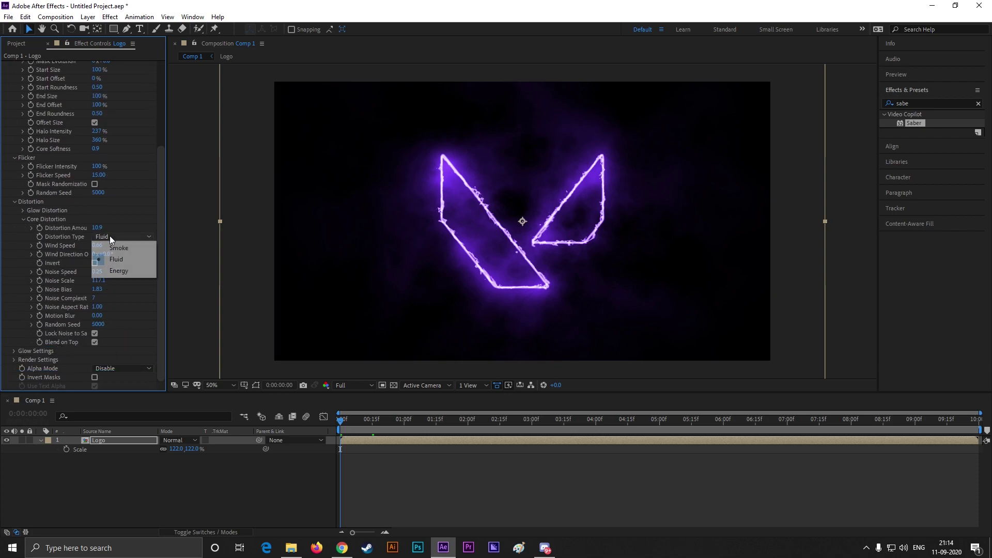
pyautogui.click(134, 249)
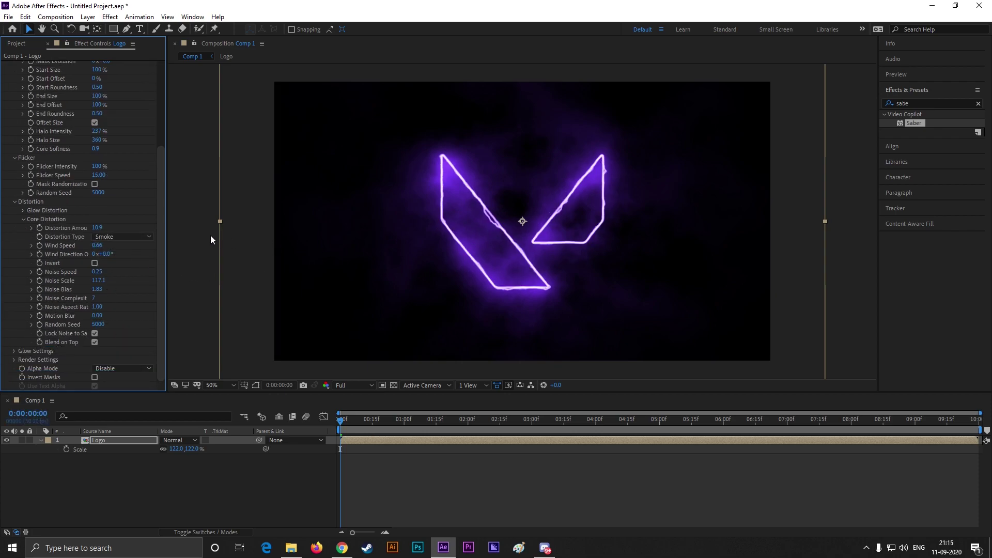
# Set the glow distortion wind speed to 2.00 and preview the smoky logo
pyautogui.click(23, 218)
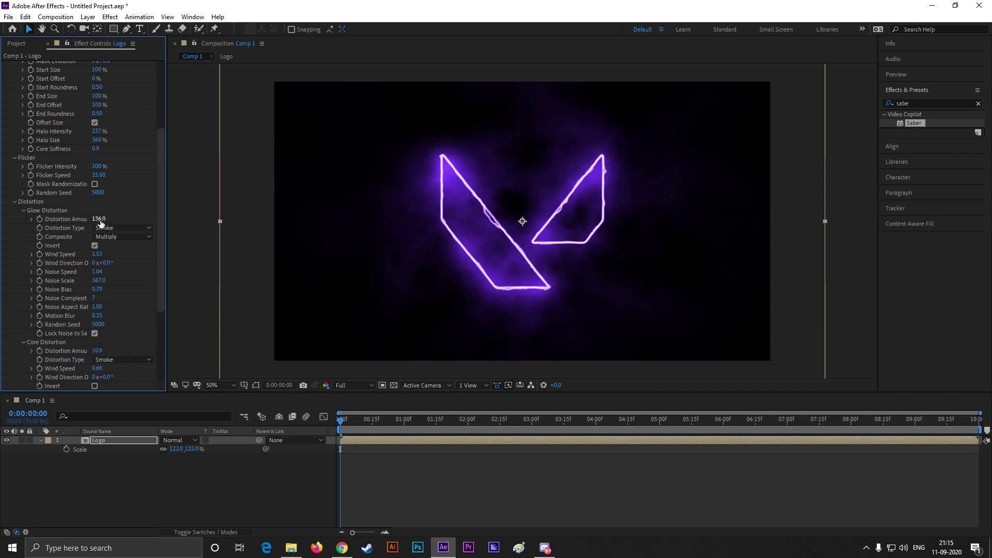
pyautogui.click(96, 254)
pyautogui.write('2')
pyautogui.press('Return')
pyautogui.press('space')
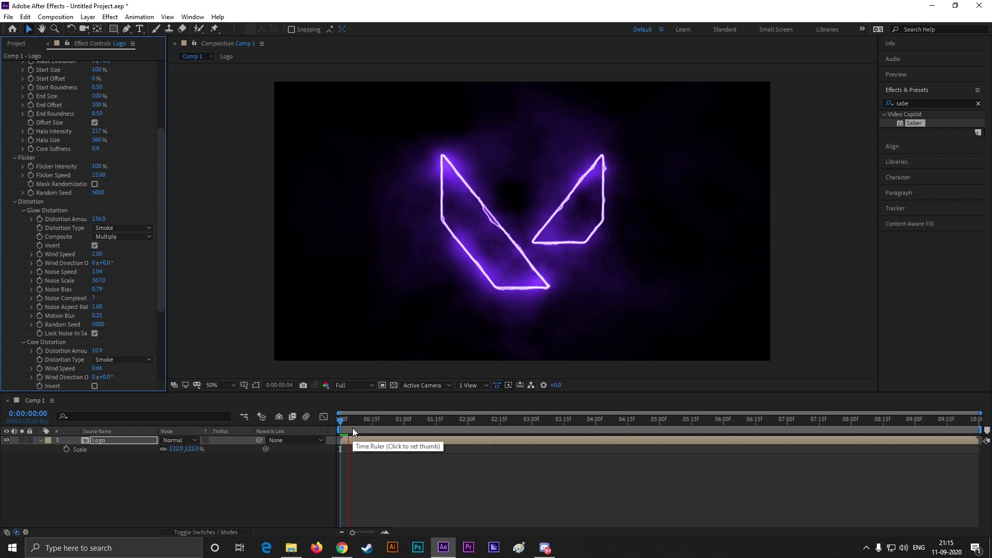
pyautogui.moveTo(359, 418)
pyautogui.mouseDown()
pyautogui.moveTo(370, 418)
pyautogui.moveTo(353, 419)
pyautogui.mouseUp()
pyautogui.scroll(-4, 73, 357)
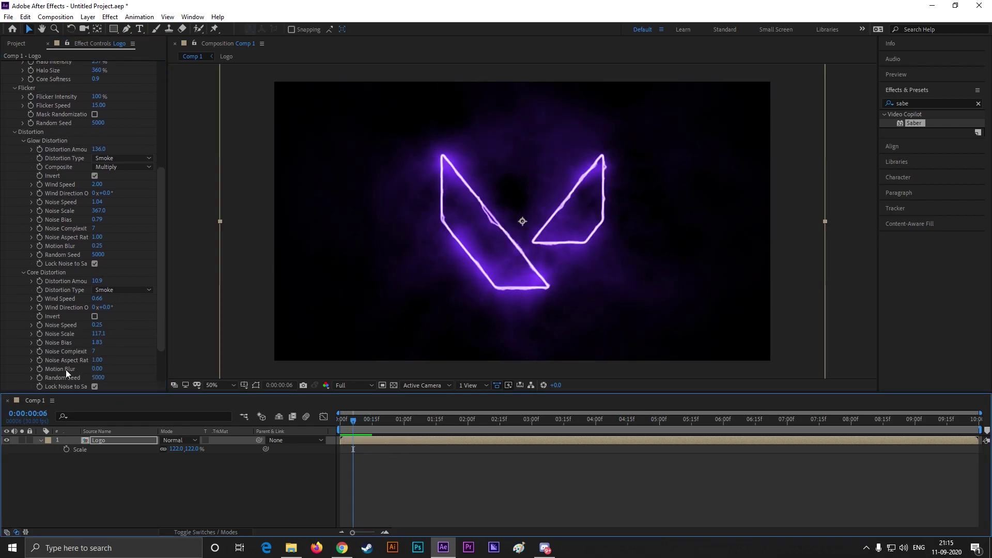
pyautogui.scroll(-1, 87, 223)
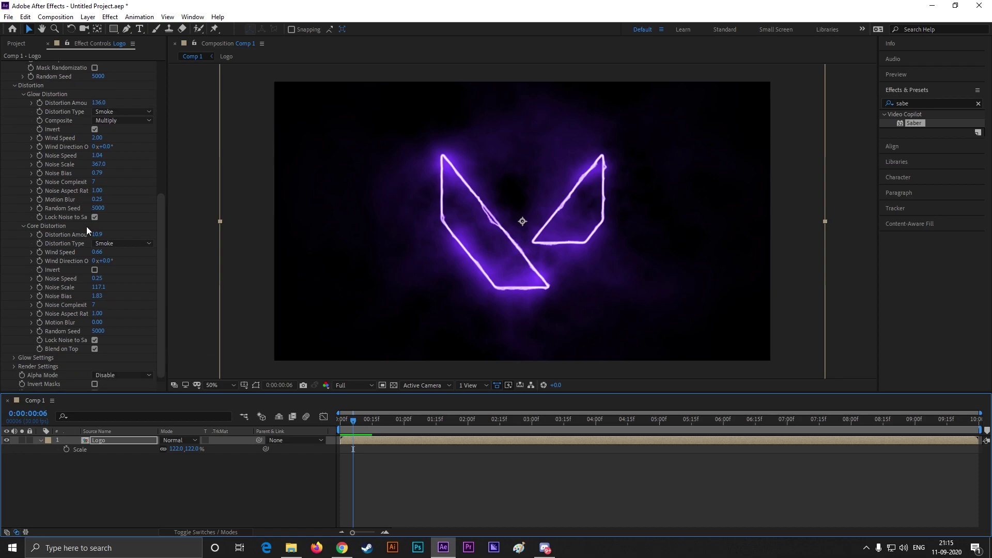
pyautogui.click(14, 357)
# Tweak Saber's glow brightness, raise saturation to 1.02, and switch compositing from Black to Transparent
pyautogui.scroll(-4, 91, 328)
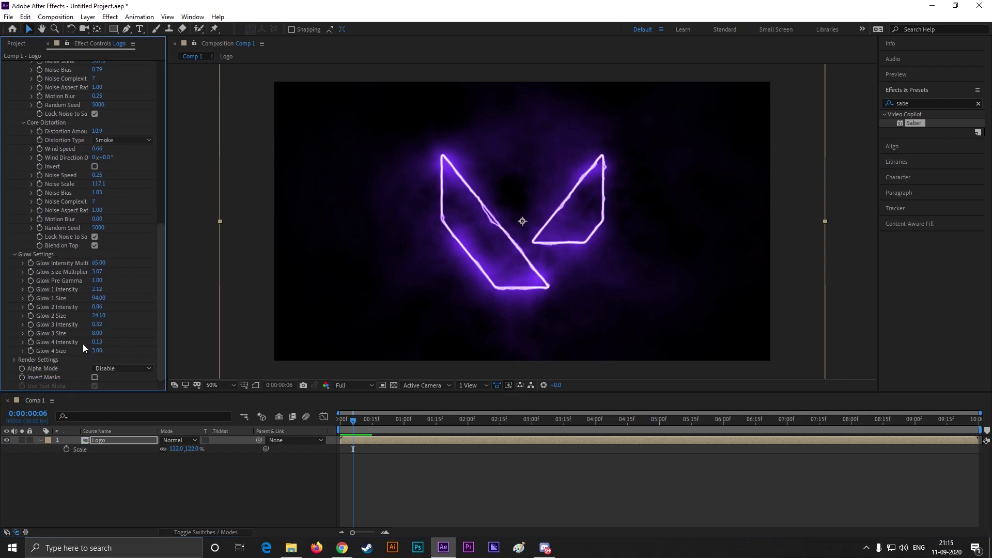
pyautogui.click(14, 359)
pyautogui.scroll(-4, 98, 317)
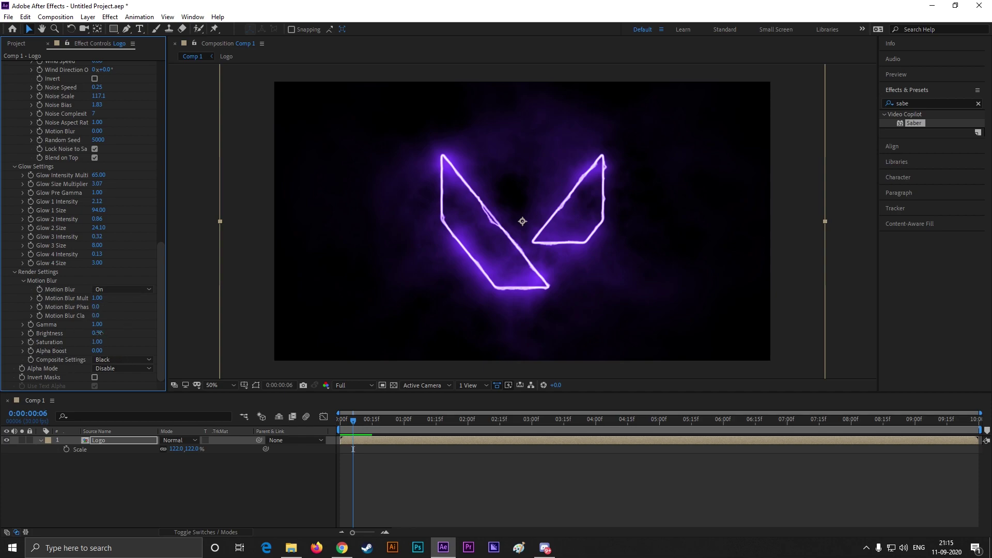
pyautogui.moveTo(98, 333)
pyautogui.mouseDown()
pyautogui.moveTo(108, 323)
pyautogui.moveTo(90, 326)
pyautogui.moveTo(103, 332)
pyautogui.mouseUp()
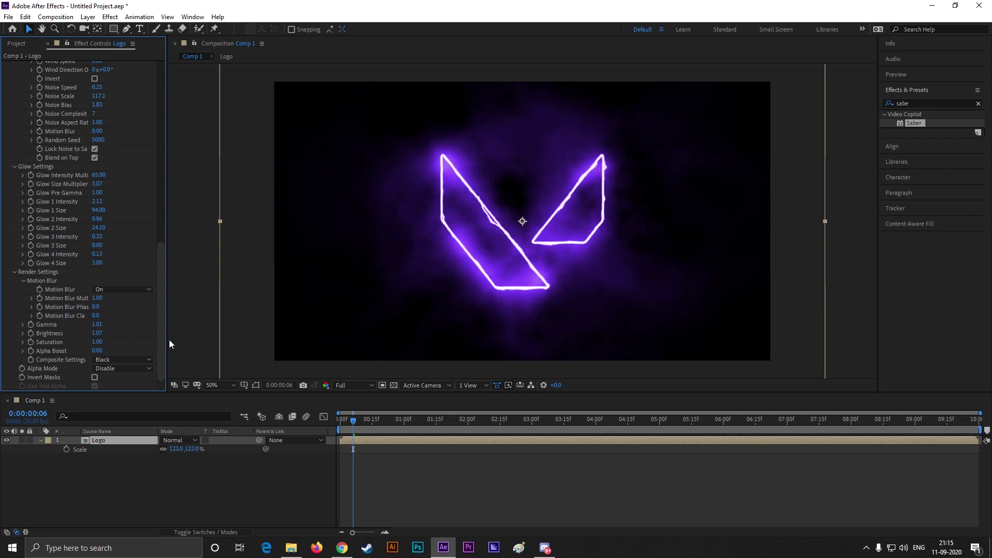
pyautogui.moveTo(94, 342); pyautogui.dragTo(131, 341)
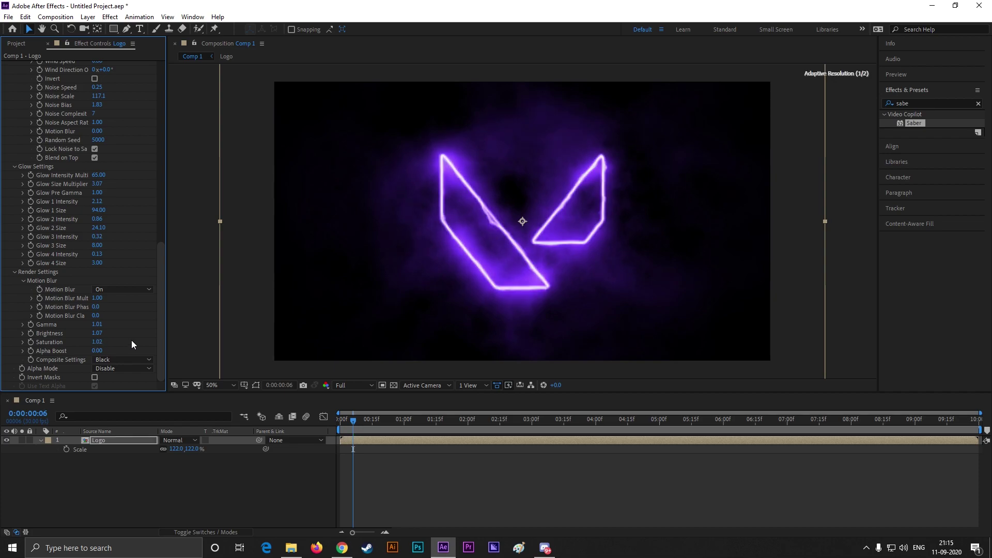
pyautogui.click(125, 360)
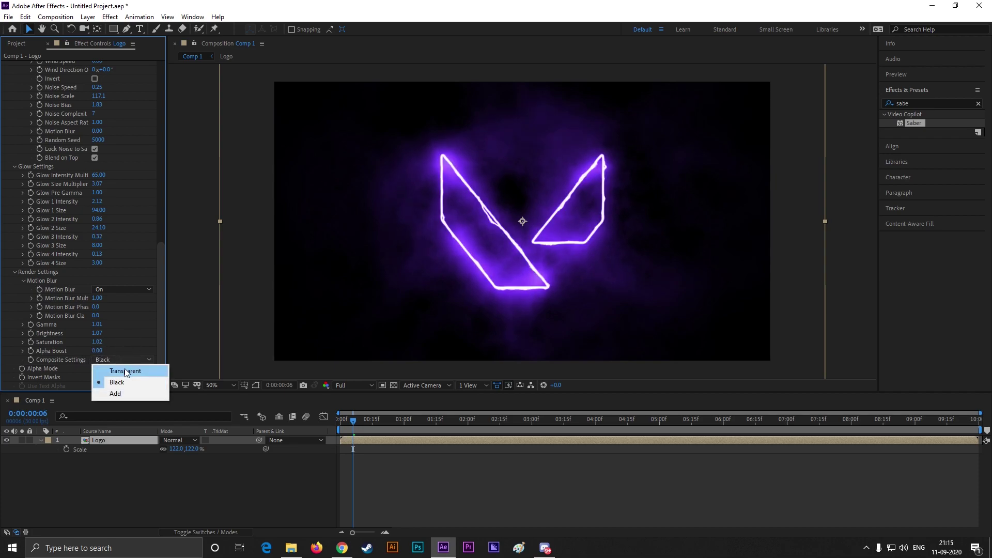
pyautogui.click(121, 370)
pyautogui.moveTo(361, 419); pyautogui.dragTo(329, 454)
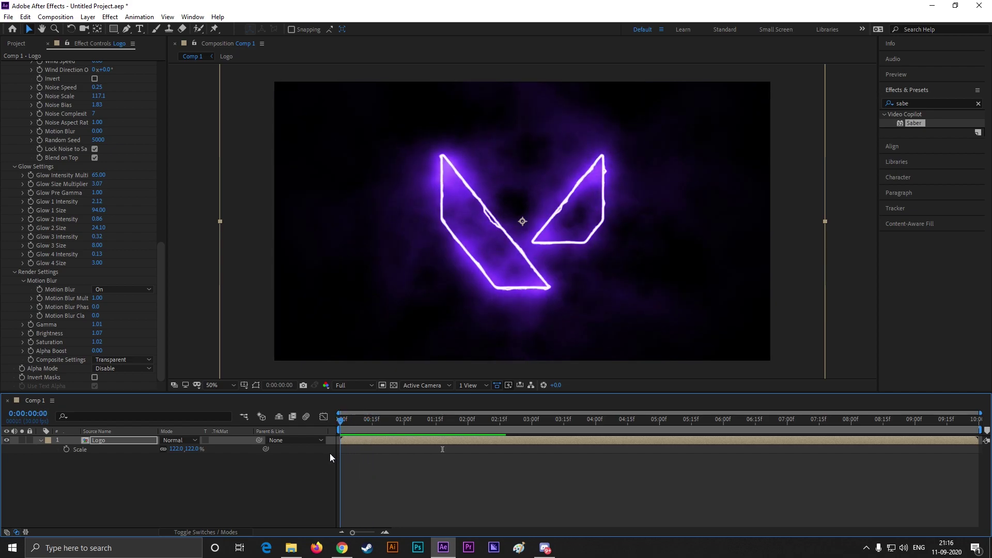
# Add a new solid layer to Comp 1
pyautogui.rightClick(105, 490)
pyautogui.moveTo(155, 374)
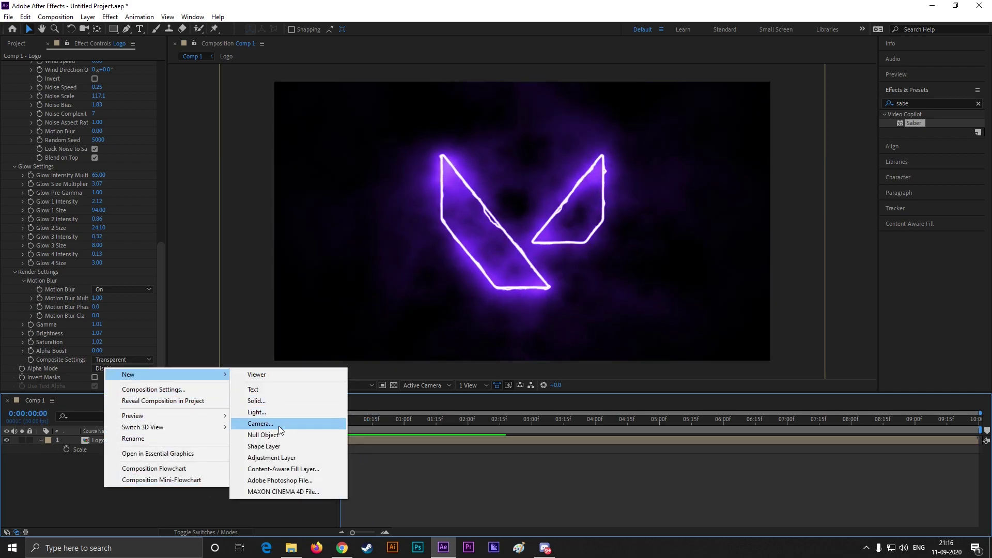
pyautogui.click(256, 401)
pyautogui.click(225, 341)
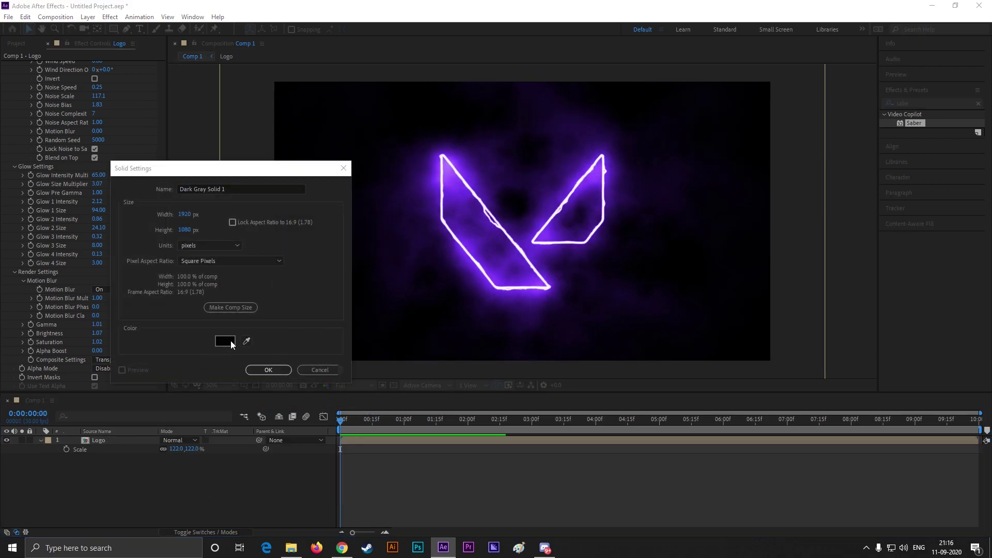
pyautogui.click(577, 345)
pyautogui.press('Return')
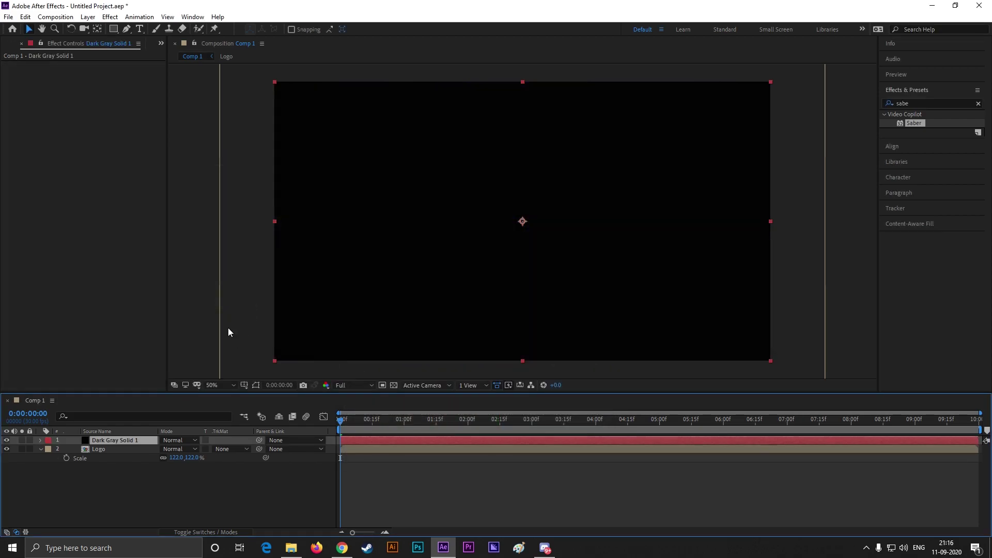
# Apply the Fill effect to the solid and move it below the Logo layer
pyautogui.hotkey('ctrl', '0')
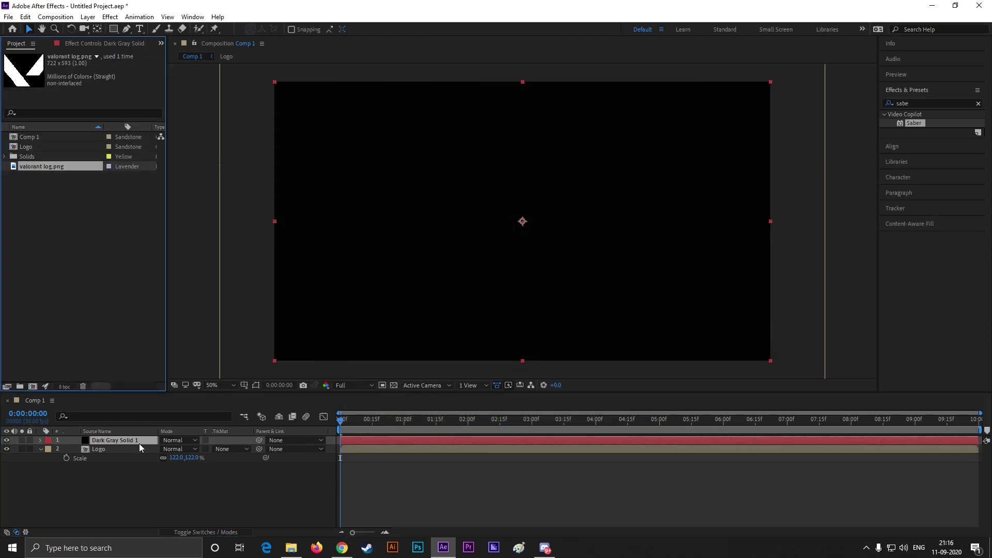
pyautogui.click(115, 433)
pyautogui.click(925, 101)
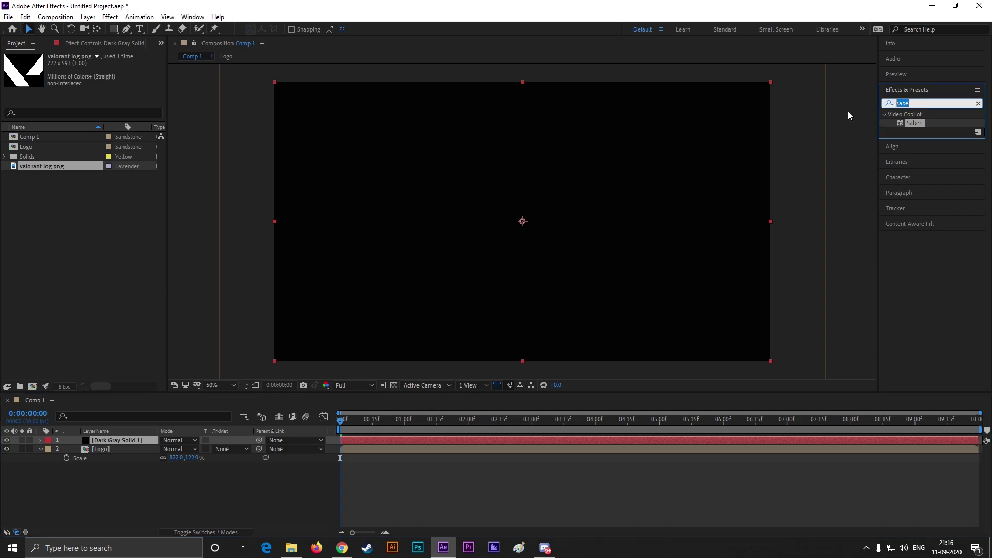
pyautogui.write('fill')
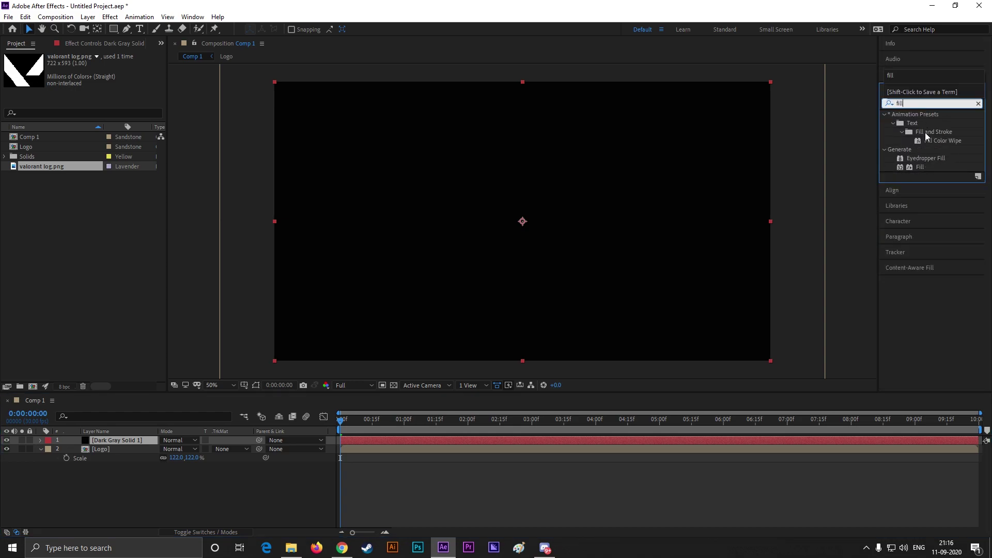
pyautogui.moveTo(919, 167); pyautogui.dragTo(355, 213)
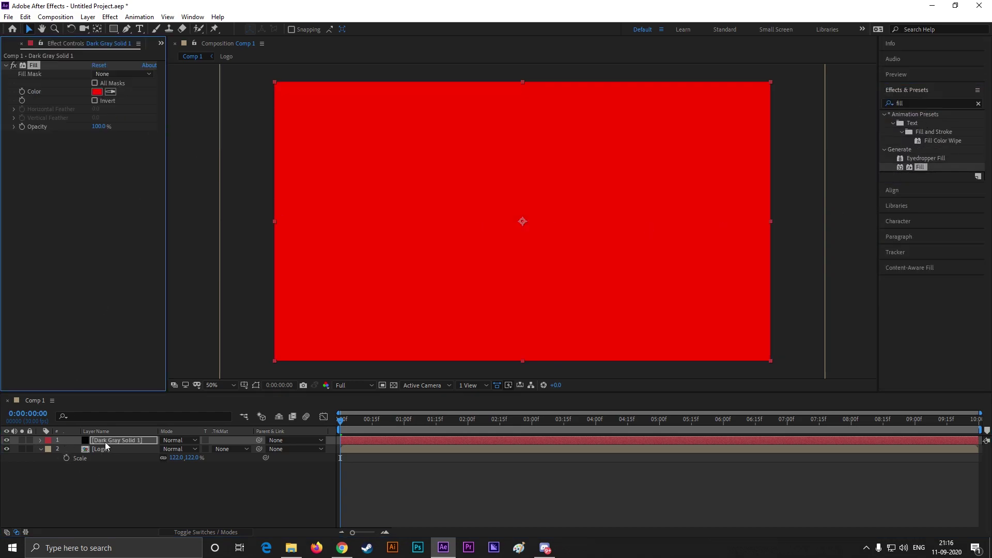
pyautogui.moveTo(105, 442); pyautogui.dragTo(116, 484)
# Set the solid's fill colour to very dark purple #080011
pyautogui.click(98, 92)
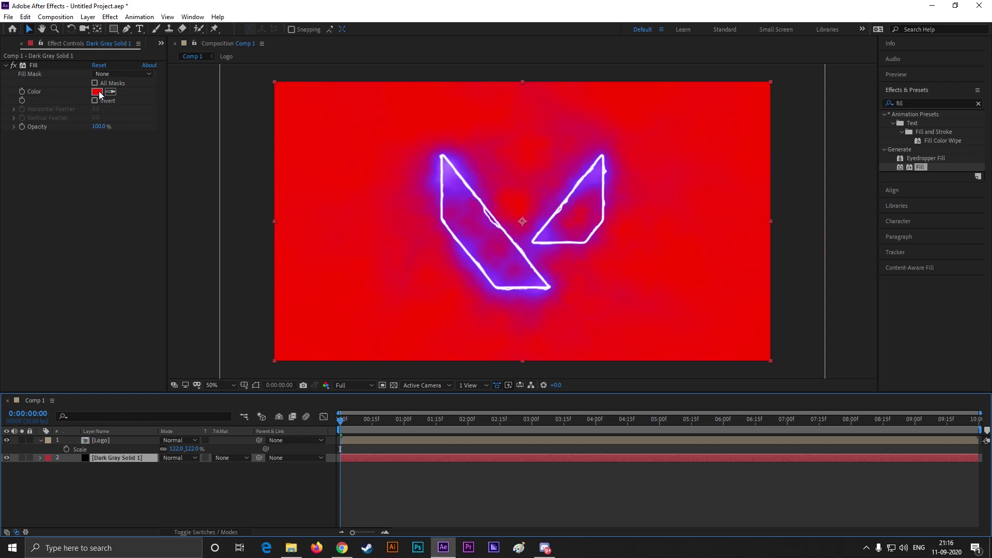
pyautogui.click(494, 385)
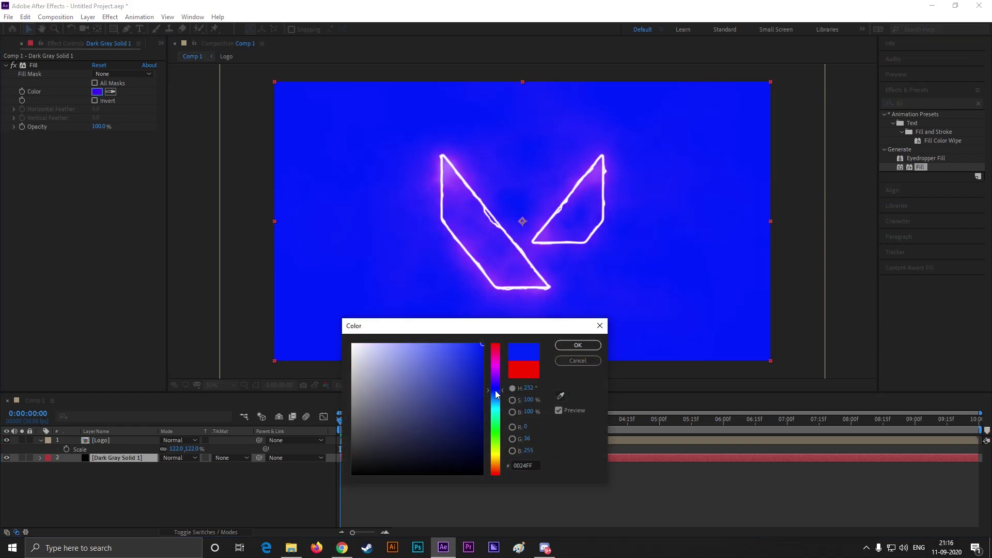
pyautogui.moveTo(494, 386)
pyautogui.mouseDown()
pyautogui.moveTo(495, 409)
pyautogui.moveTo(494, 377)
pyautogui.mouseUp()
pyautogui.click(483, 465)
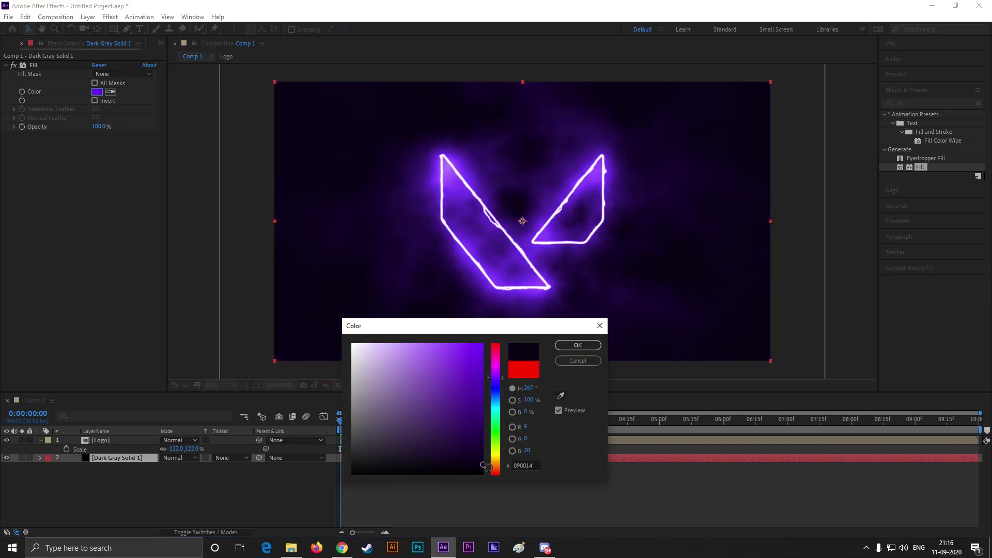
pyautogui.click(485, 466)
pyautogui.click(574, 346)
pyautogui.click(695, 316)
# Import Omen trans.mov and place it on top of the Logo layer
pyautogui.moveTo(344, 417); pyautogui.dragTo(333, 439)
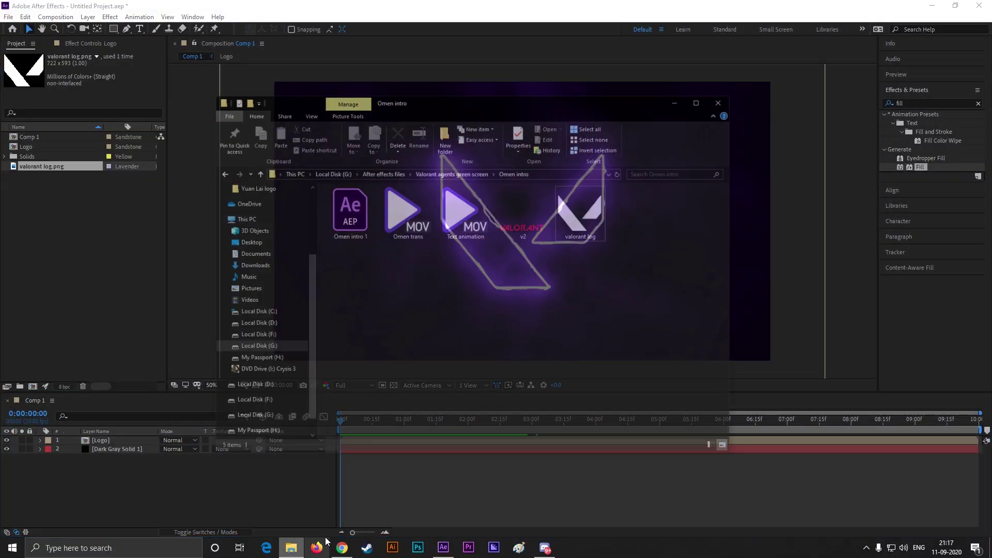
pyautogui.moveTo(416, 178); pyautogui.dragTo(320, 229)
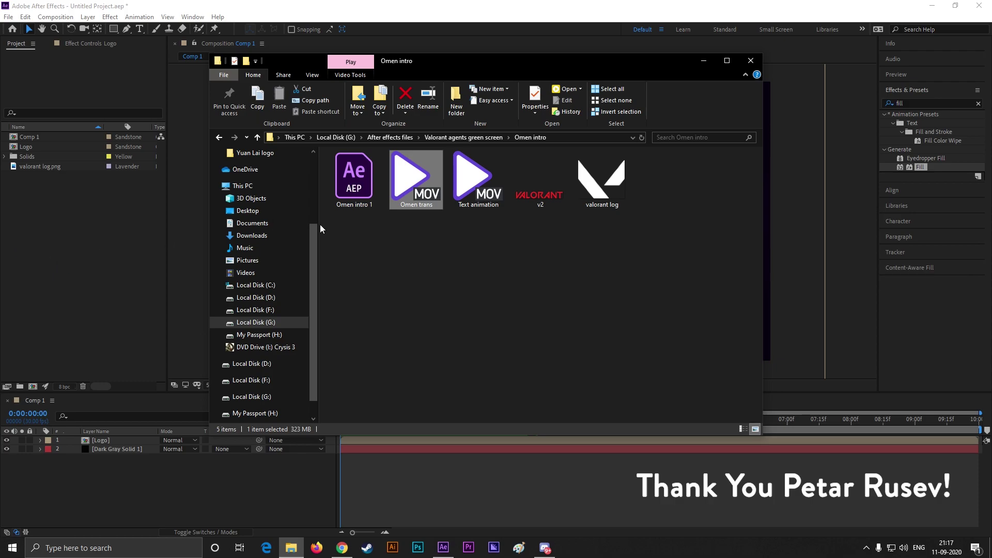
pyautogui.click(703, 61)
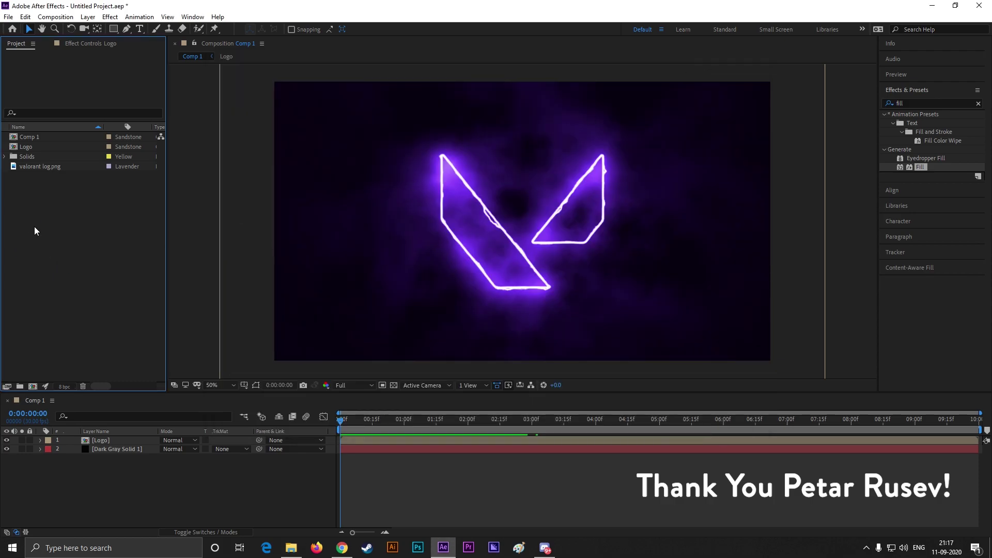
pyautogui.moveTo(42, 158); pyautogui.dragTo(112, 437)
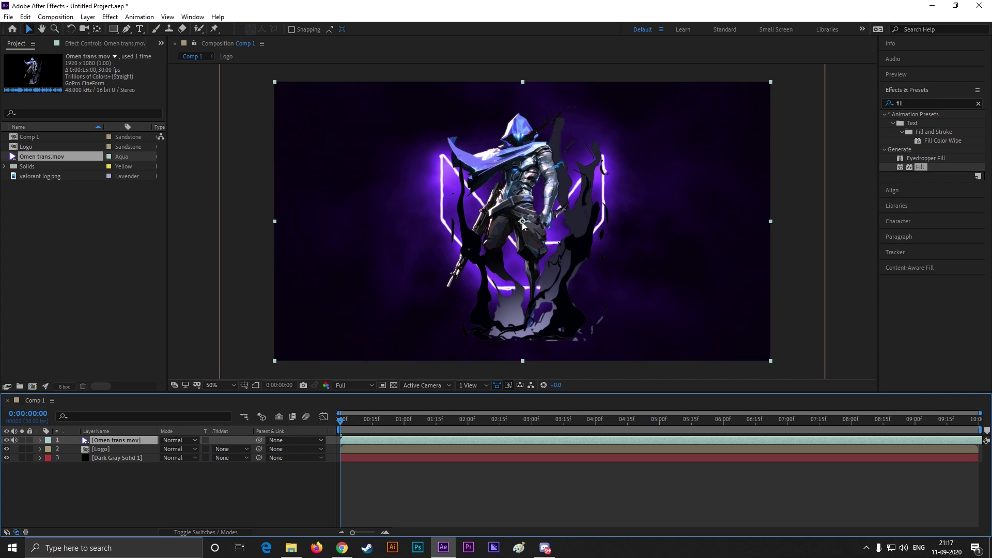
pyautogui.moveTo(523, 225); pyautogui.dragTo(523, 237)
pyautogui.hotkey('ctrl', 'z')
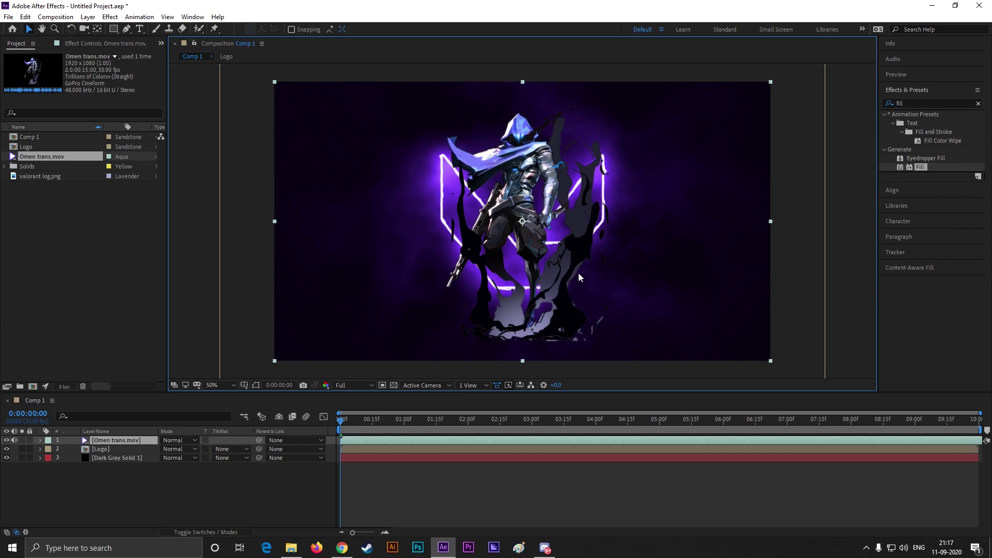
# Scale the Logo layer up to about 142%
pyautogui.click(119, 449)
pyautogui.press('s')
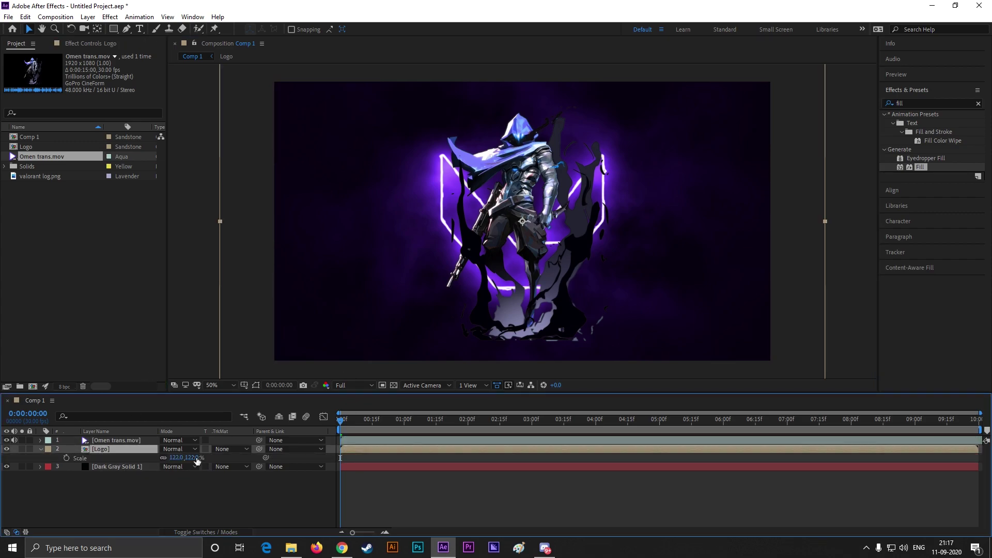
pyautogui.moveTo(185, 457); pyautogui.dragTo(202, 458)
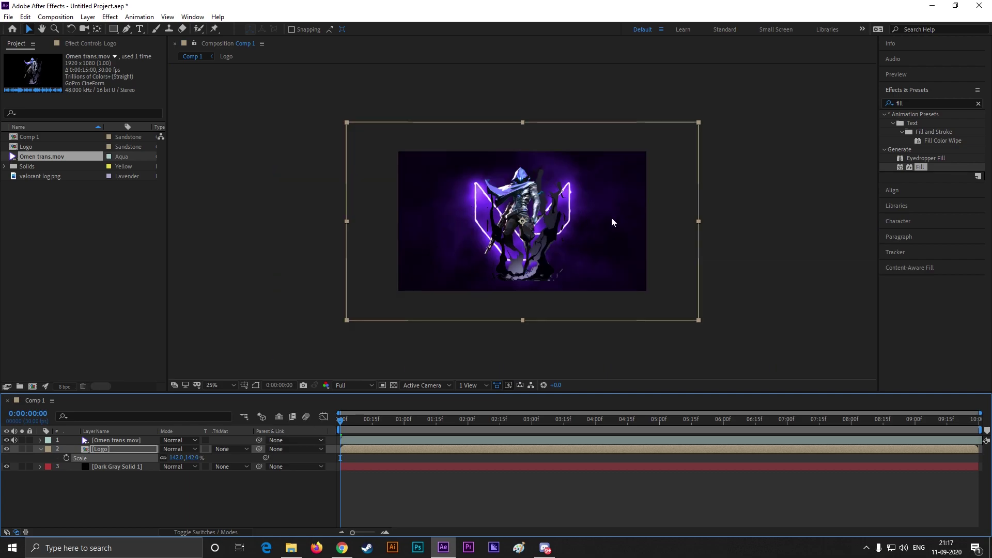
pyautogui.click(565, 237)
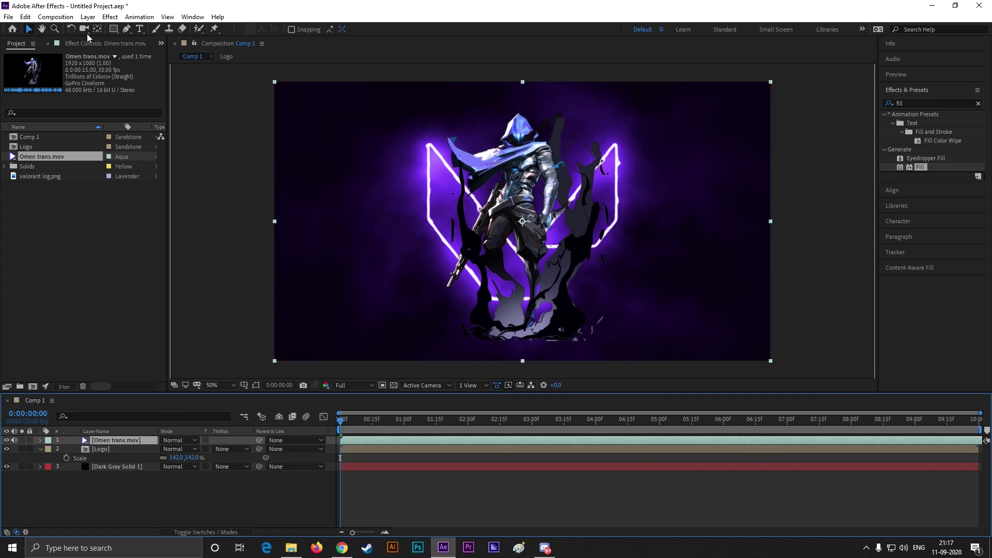
# Add a Curves effect to the Omen clip and boost its blue channel
pyautogui.click(110, 17)
pyautogui.moveTo(155, 134)
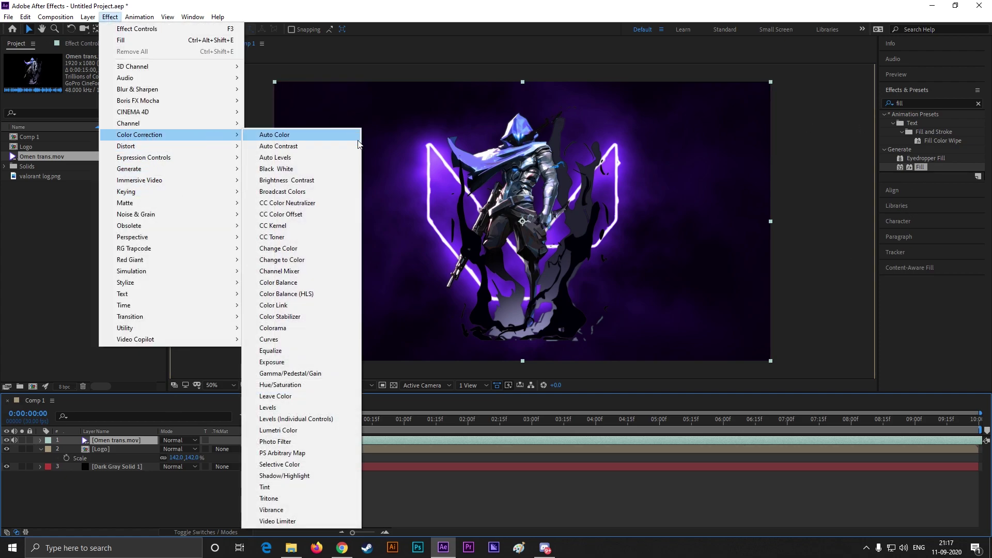
pyautogui.click(269, 340)
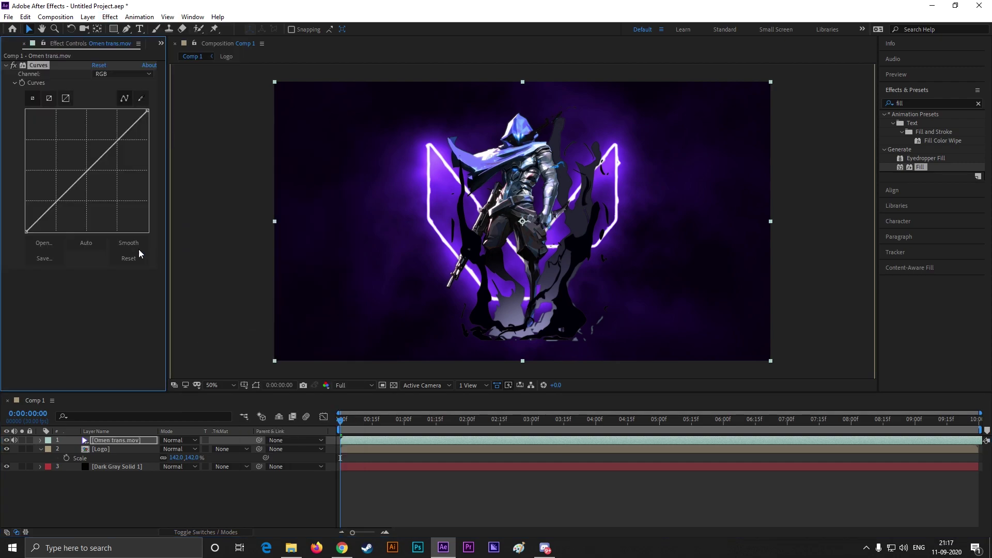
pyautogui.moveTo(73, 182); pyautogui.dragTo(47, 216)
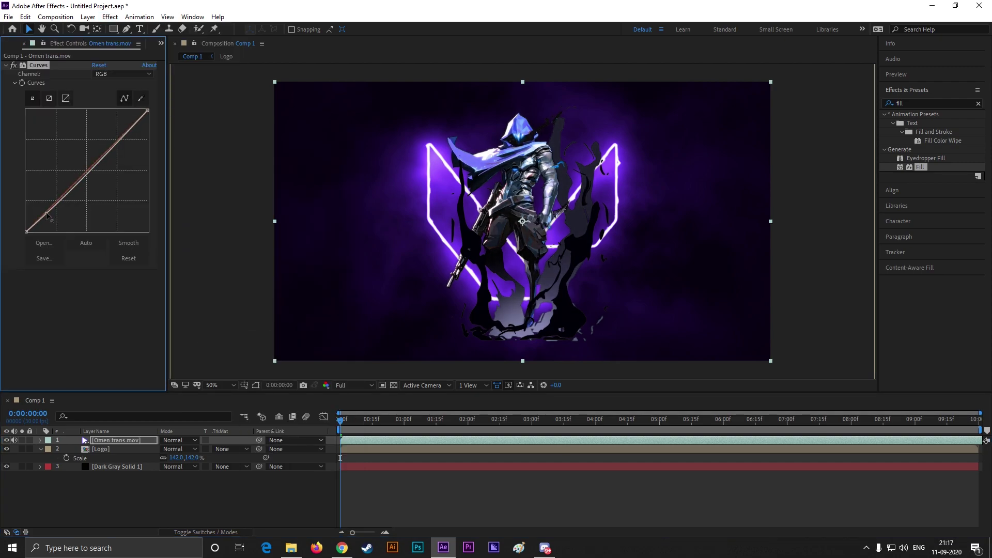
pyautogui.click(129, 75)
pyautogui.click(116, 119)
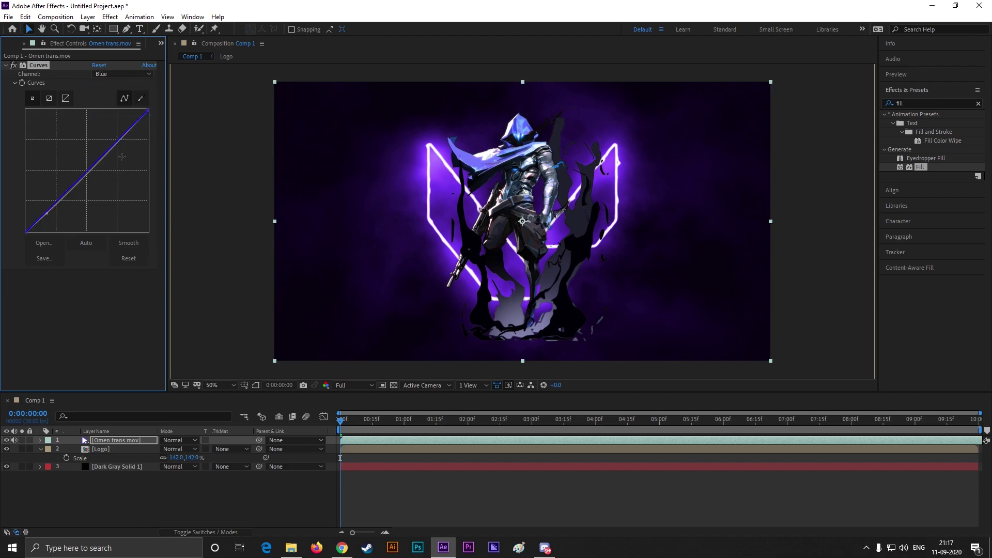
pyautogui.moveTo(101, 153); pyautogui.dragTo(96, 143)
# Slightly raise the red channel curve and preview the graded clip from the start
pyautogui.click(124, 74)
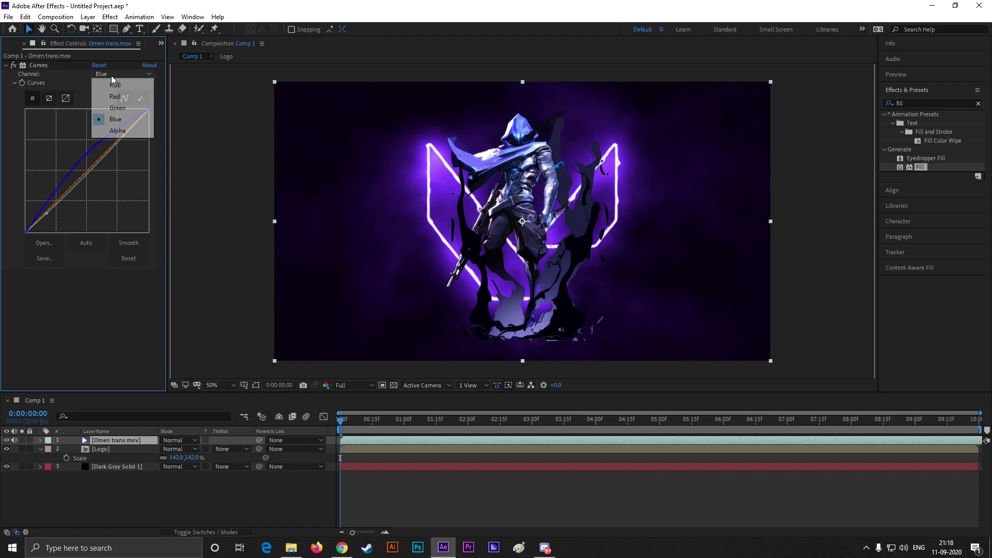
pyautogui.click(116, 97)
pyautogui.moveTo(98, 157); pyautogui.dragTo(104, 151)
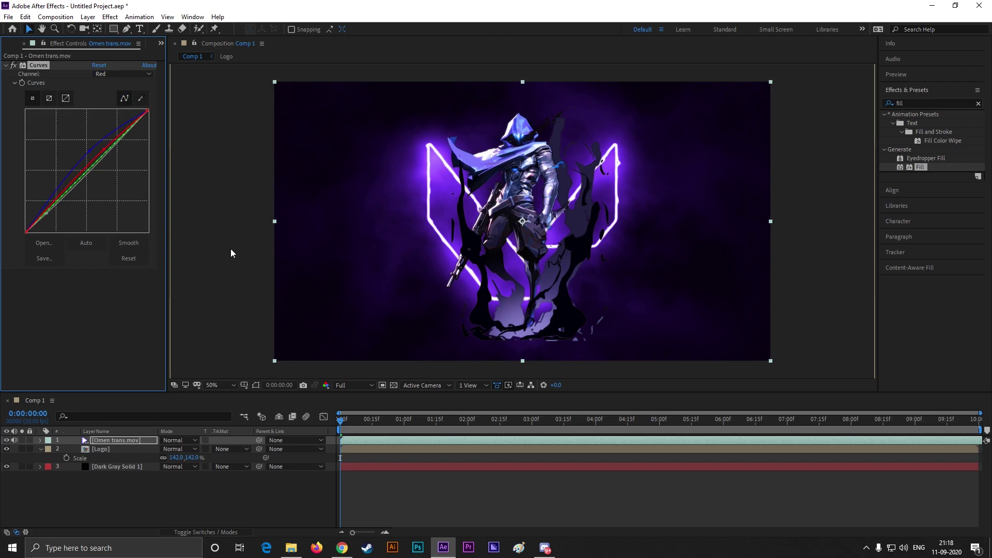
pyautogui.moveTo(343, 423); pyautogui.dragTo(344, 444)
pyautogui.press('space')
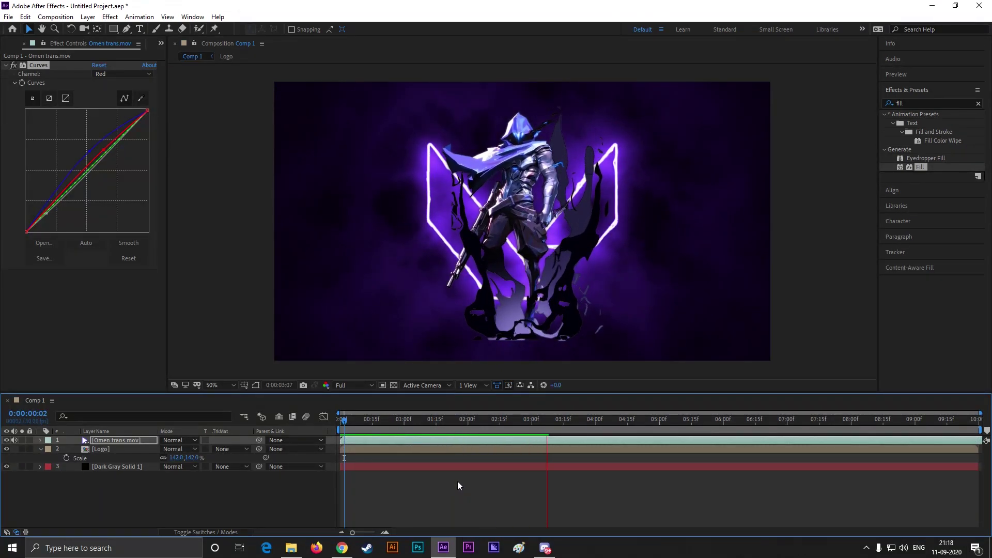
pyautogui.press('space')
pyautogui.press('Home')
pyautogui.press('space')
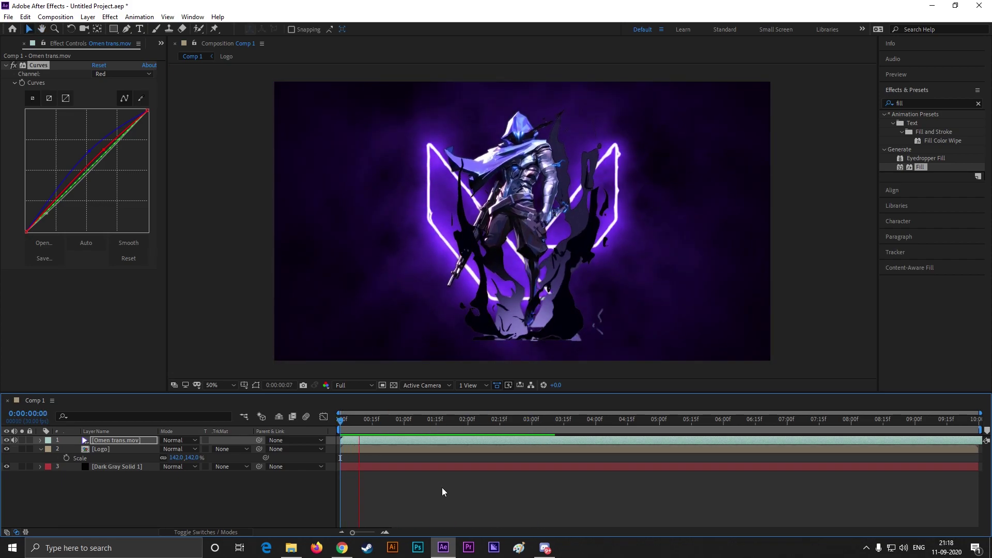
# Import Text animation.mov, place it as Comp 1's top layer, and move STREAM IS STARTING lower
pyautogui.click(439, 478)
pyautogui.click(291, 548)
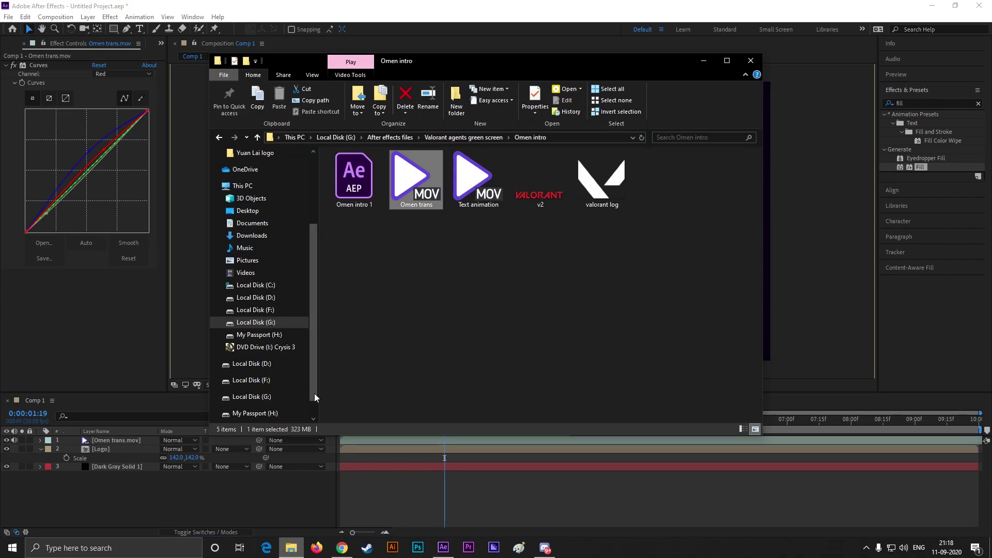
pyautogui.click(6, 46)
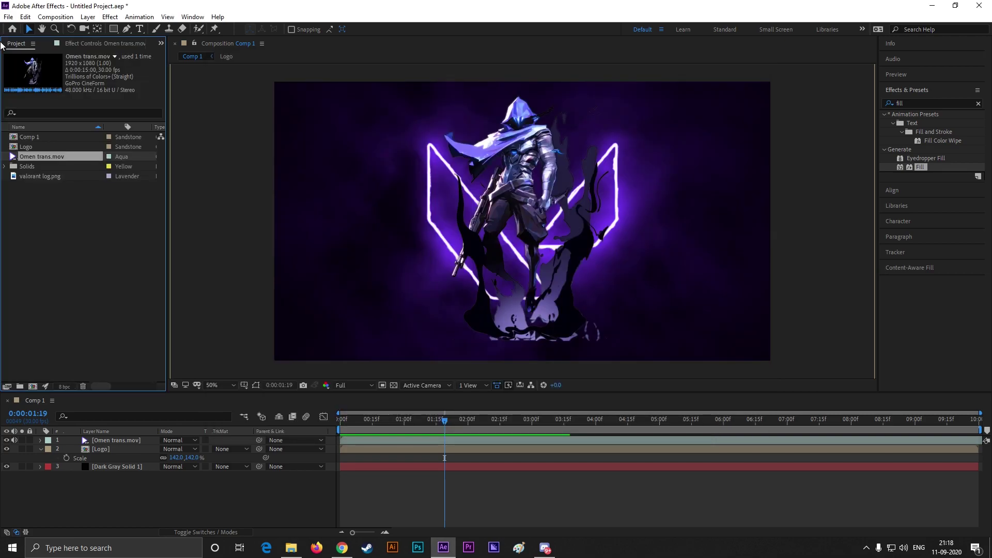
pyautogui.click(290, 547)
pyautogui.moveTo(478, 178); pyautogui.dragTo(57, 267)
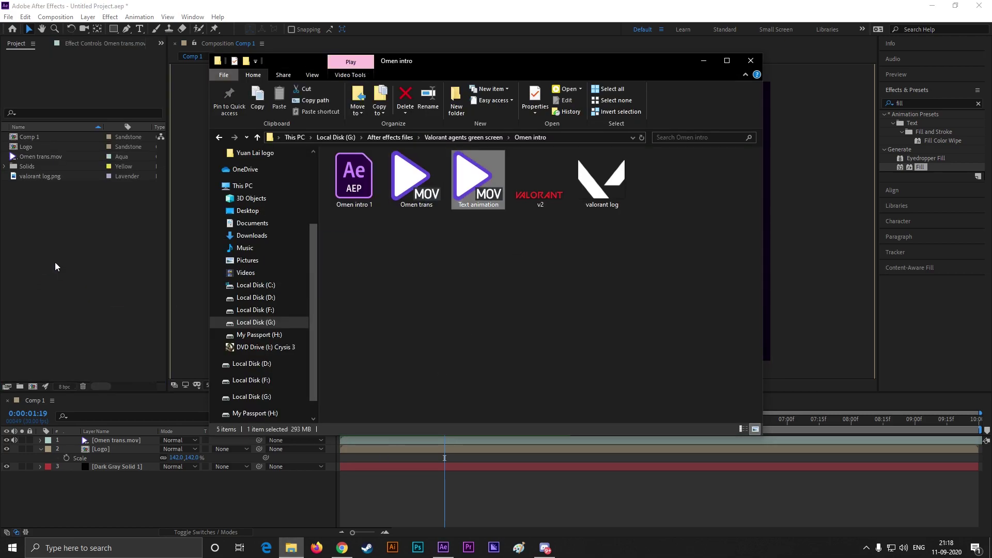
pyautogui.click(703, 60)
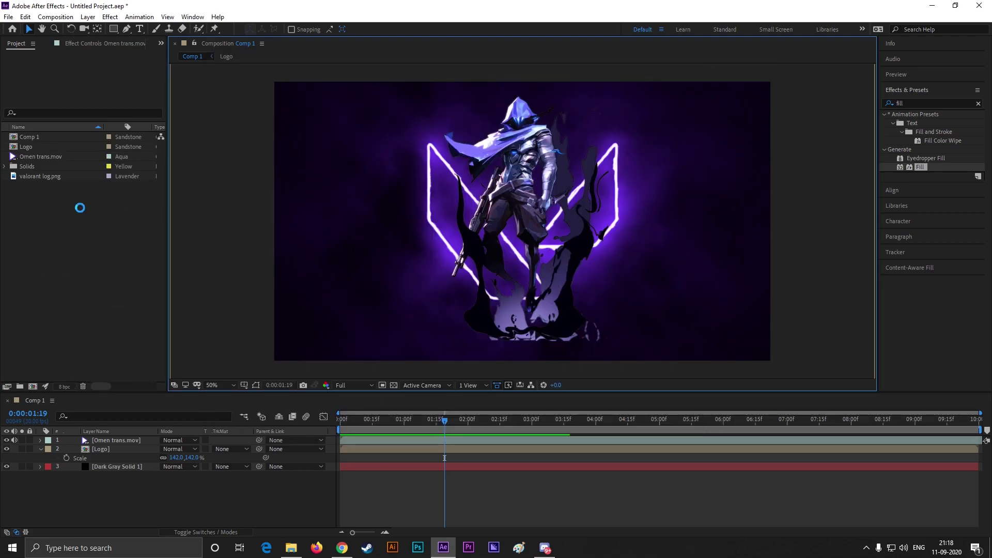
pyautogui.moveTo(62, 176); pyautogui.dragTo(101, 441)
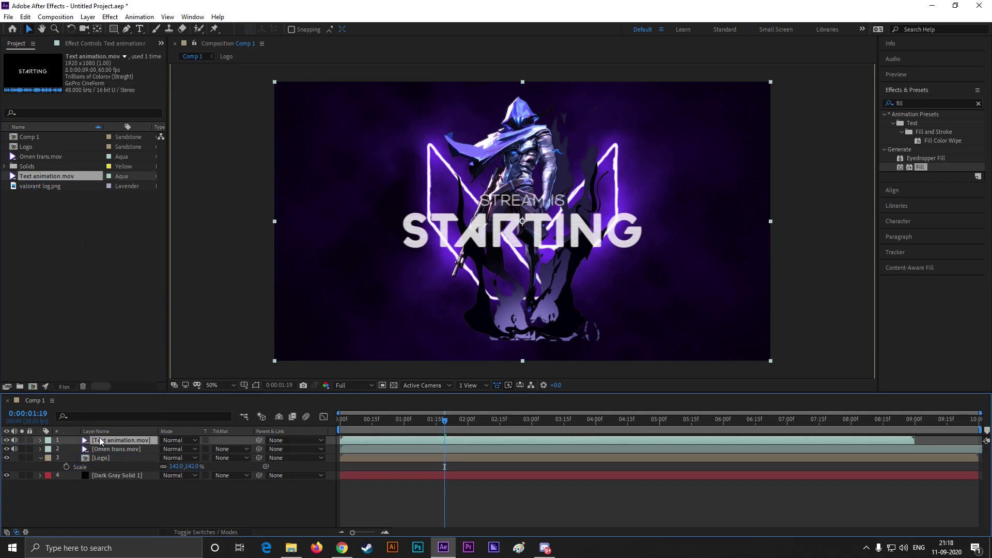
pyautogui.moveTo(515, 225); pyautogui.dragTo(528, 288)
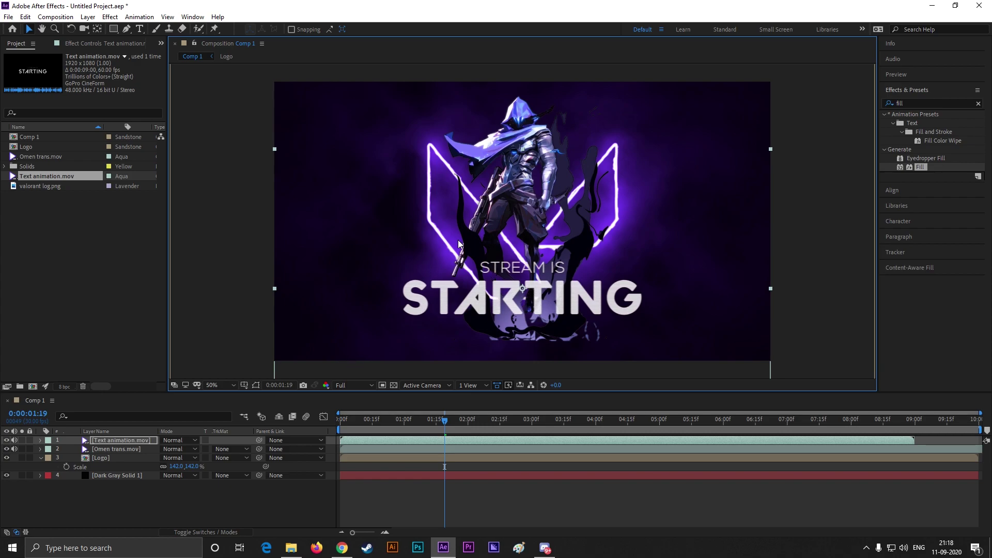
# Inspect the Omen and Logo layers' scale, collapse and deselect them, and glance at the Logo comp
pyautogui.press(',')
pyautogui.press('.')
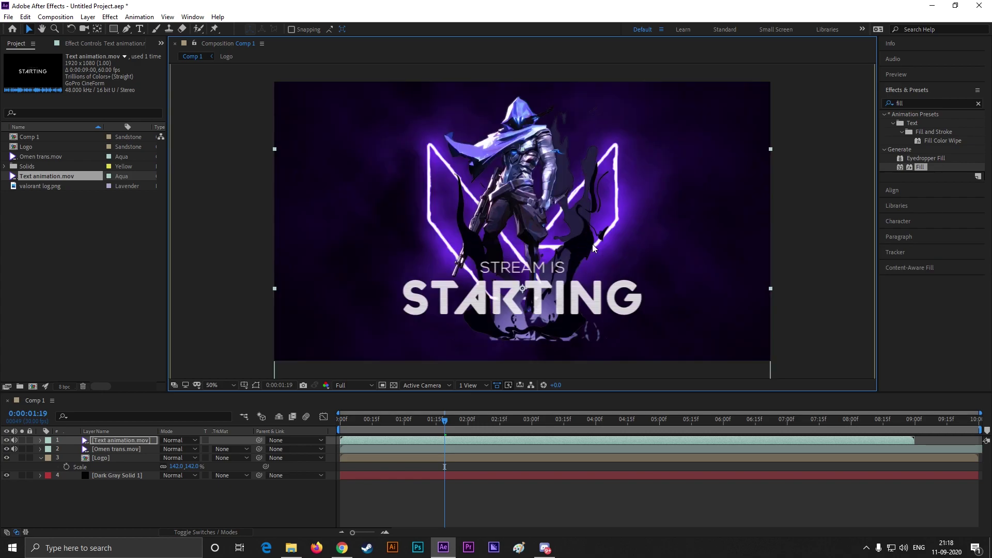
pyautogui.click(110, 450)
pyautogui.keyDown('shift'); pyautogui.click(230, 458); pyautogui.keyUp('shift')
pyautogui.press('s')
pyautogui.press('h')
pyautogui.moveTo(549, 293); pyautogui.dragTo(496, 286)
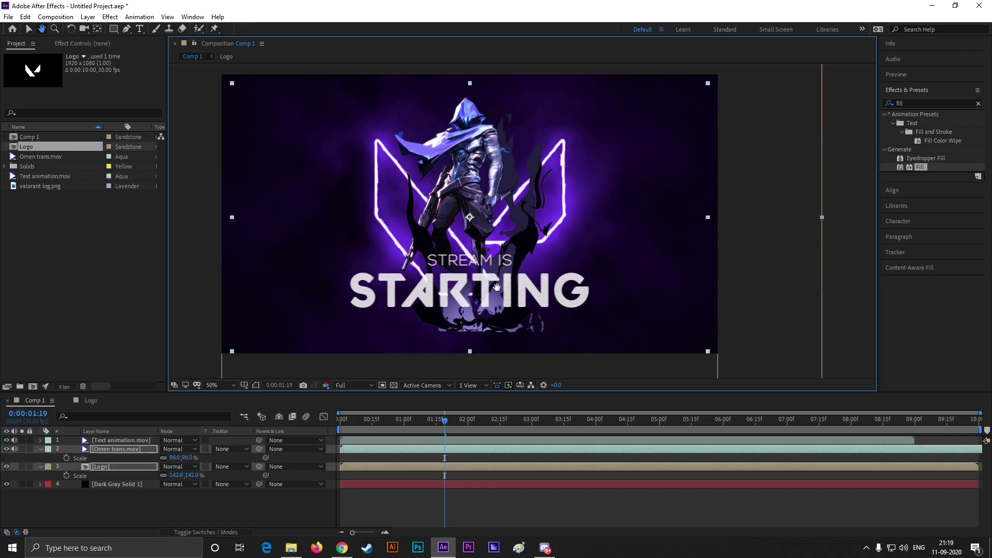
pyautogui.press('v')
pyautogui.click(39, 451)
pyautogui.click(40, 458)
pyautogui.click(58, 494)
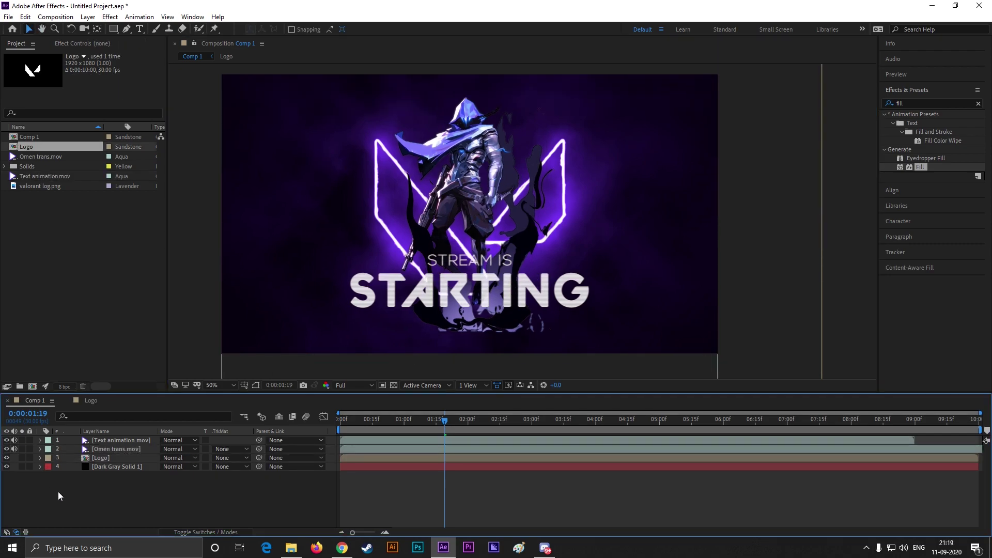
pyautogui.click(87, 401)
pyautogui.click(40, 401)
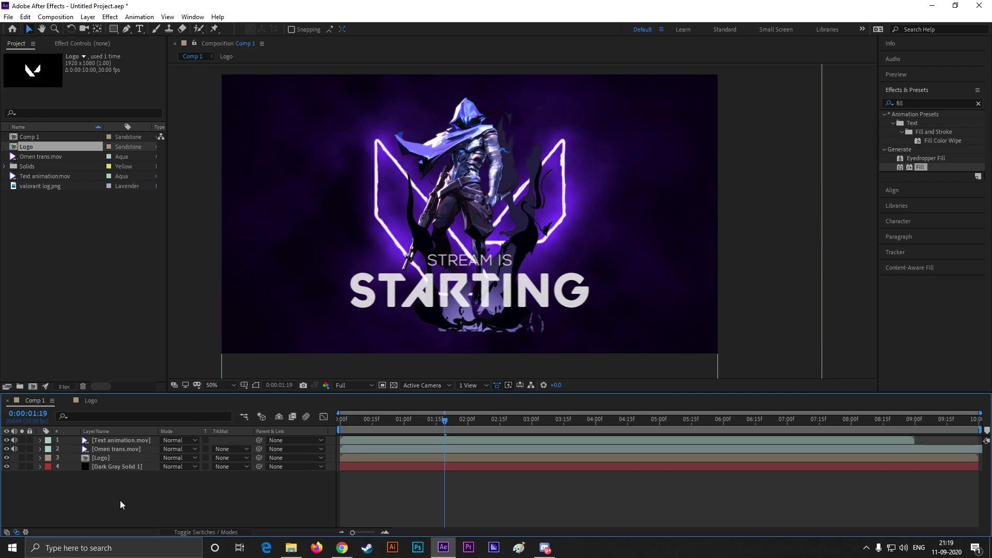
# Create a new composition named Light
pyautogui.click(32, 388)
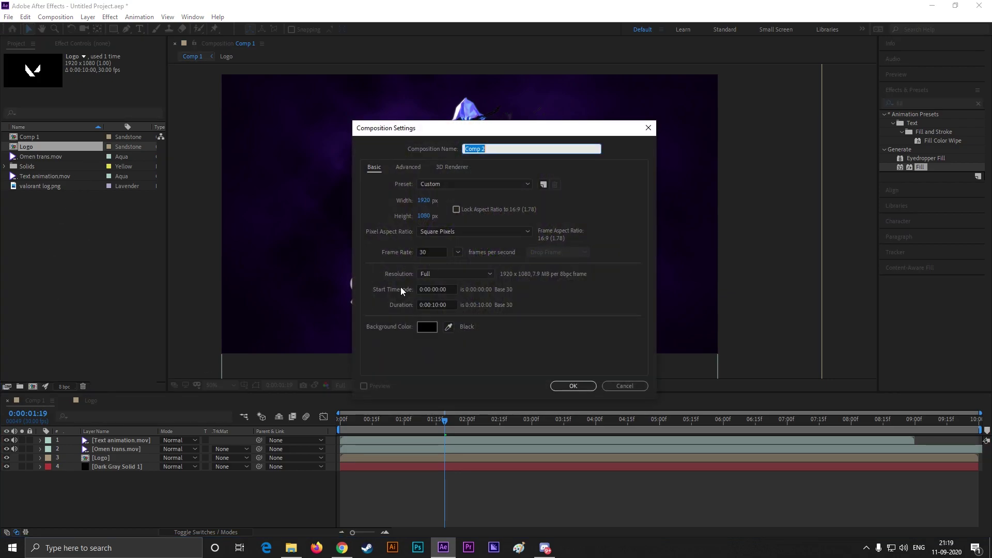
pyautogui.write('Light')
pyautogui.press('Return')
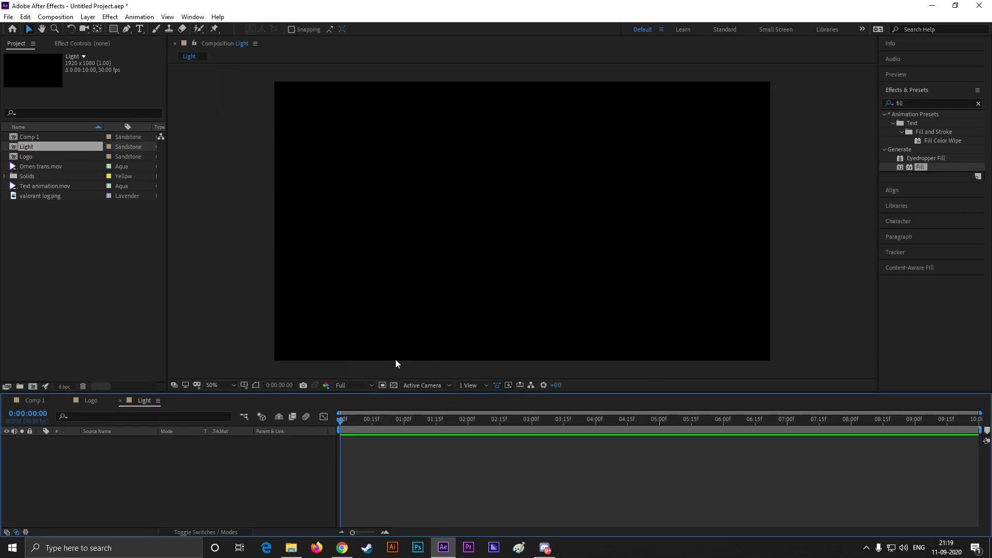
# Add a new solid layer to Light with default settings
pyautogui.rightClick(114, 475)
pyautogui.moveTo(189, 362)
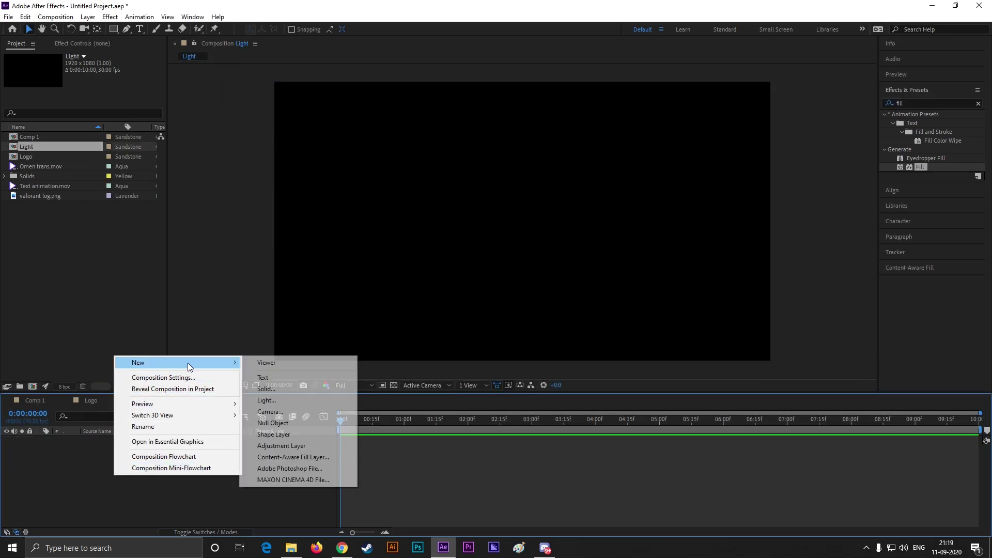
pyautogui.click(289, 389)
pyautogui.click(268, 370)
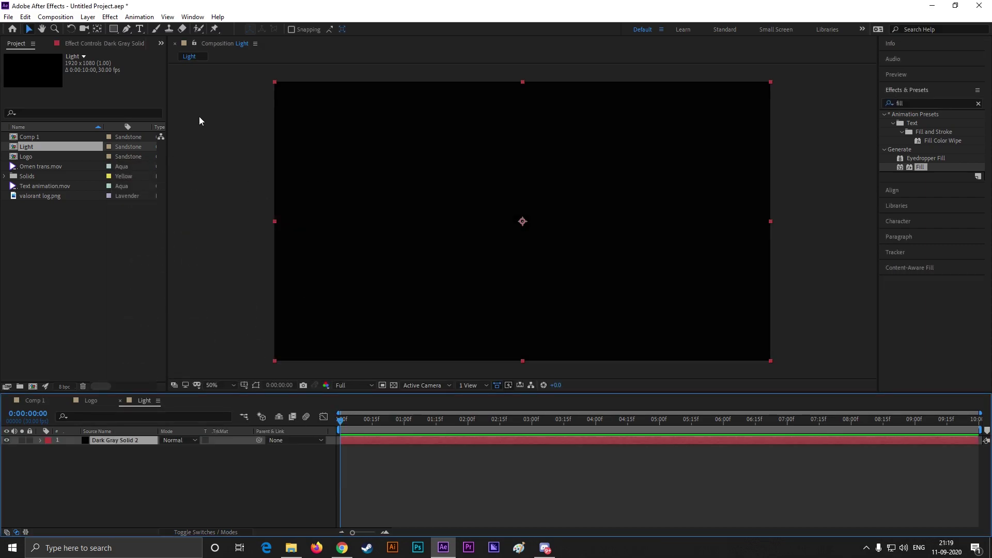
# Search Effects & Presets for 'lens'
pyautogui.doubleClick(908, 102)
pyautogui.write('lens')
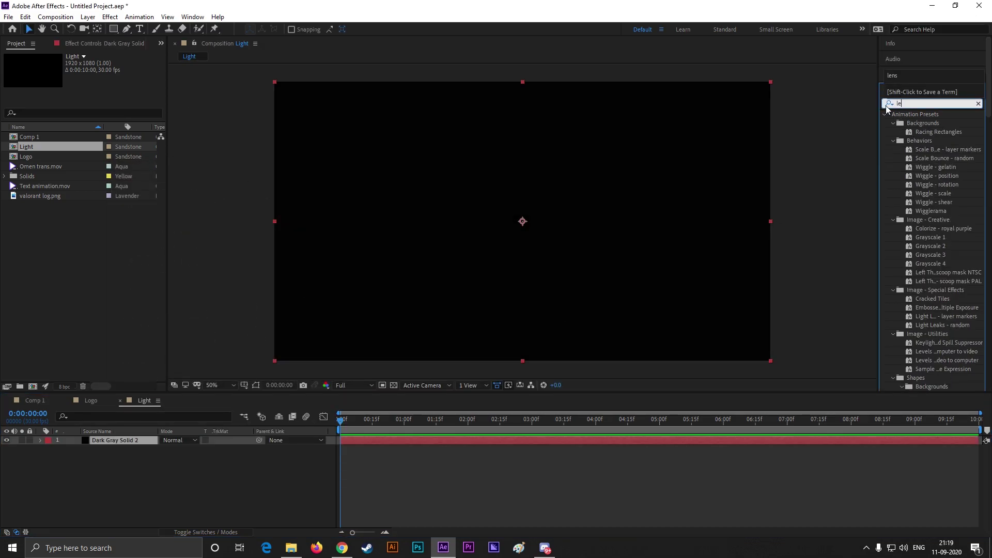
pyautogui.click(888, 103)
# Apply Lens Flare to the dark gray solid with a 105mm Prime lens at 37% brightness
pyautogui.moveTo(922, 157); pyautogui.dragTo(558, 178)
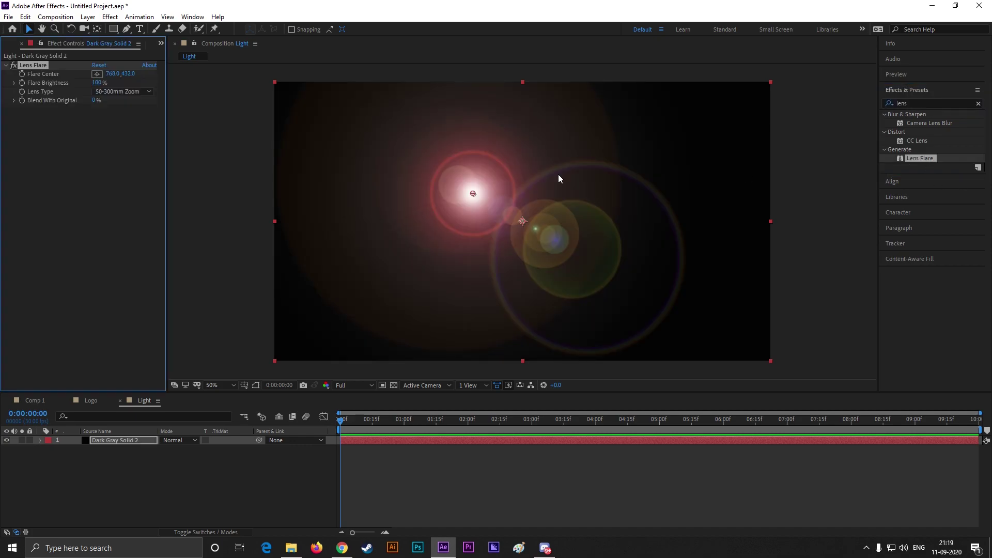
pyautogui.click(121, 92)
pyautogui.click(148, 128)
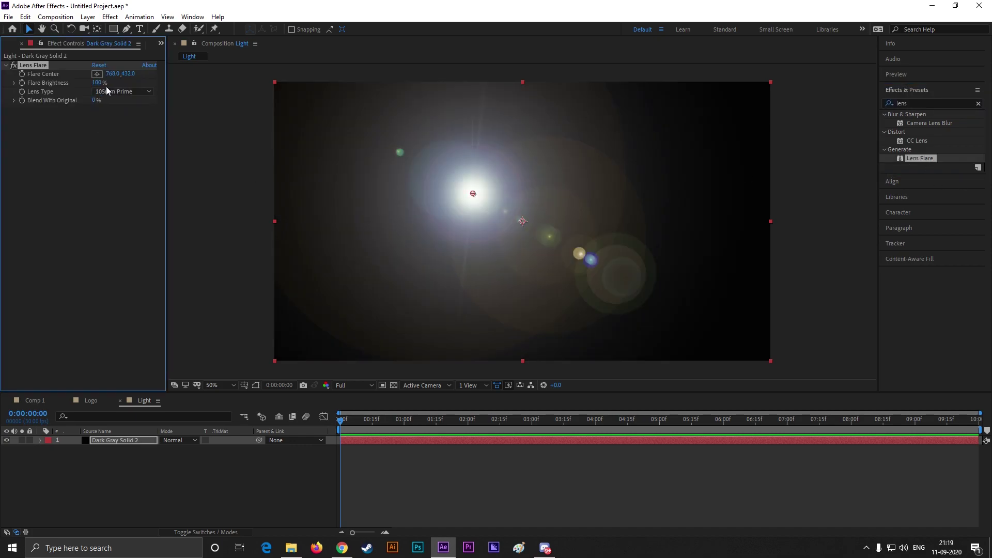
pyautogui.moveTo(97, 82); pyautogui.dragTo(60, 82)
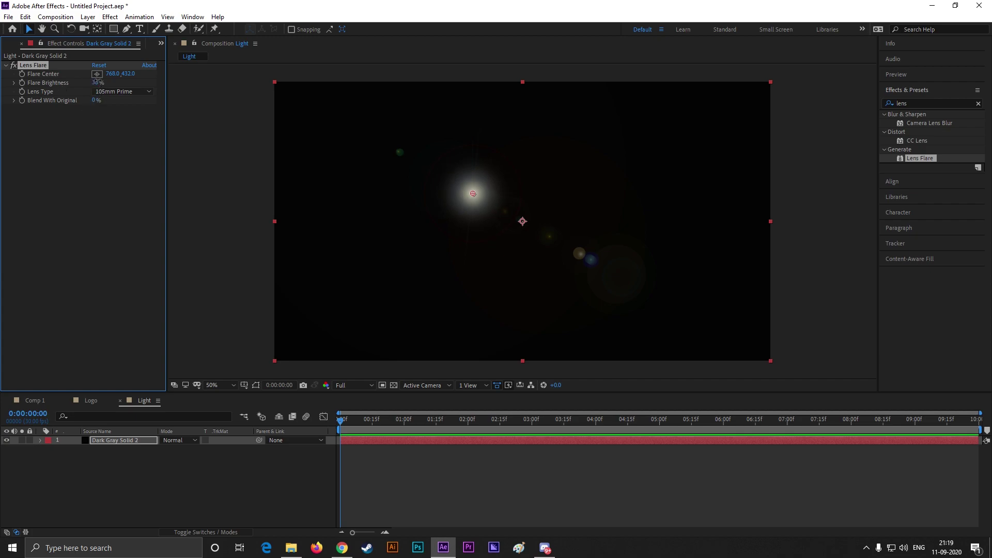
pyautogui.moveTo(97, 83); pyautogui.dragTo(98, 86)
pyautogui.click(101, 178)
# Add a Curves effect pulled down to darken the solid, then raise flare brightness to 54%
pyautogui.click(914, 104)
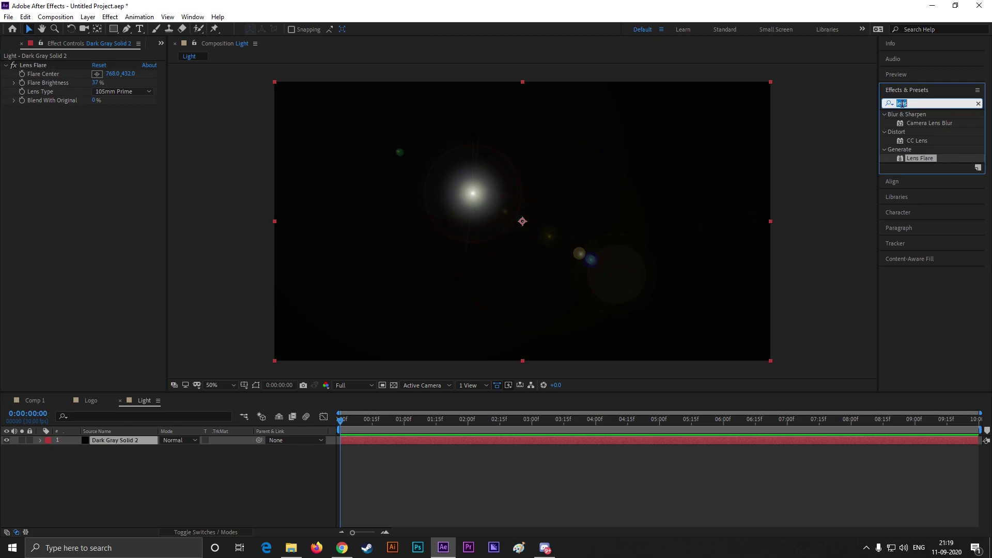
pyautogui.write('cu')
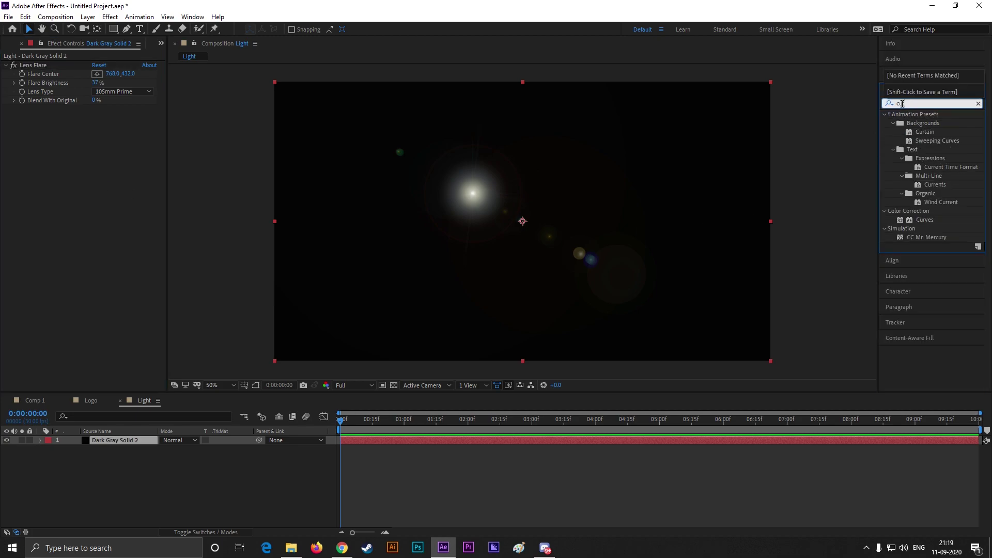
pyautogui.write('r')
pyautogui.doubleClick(925, 219)
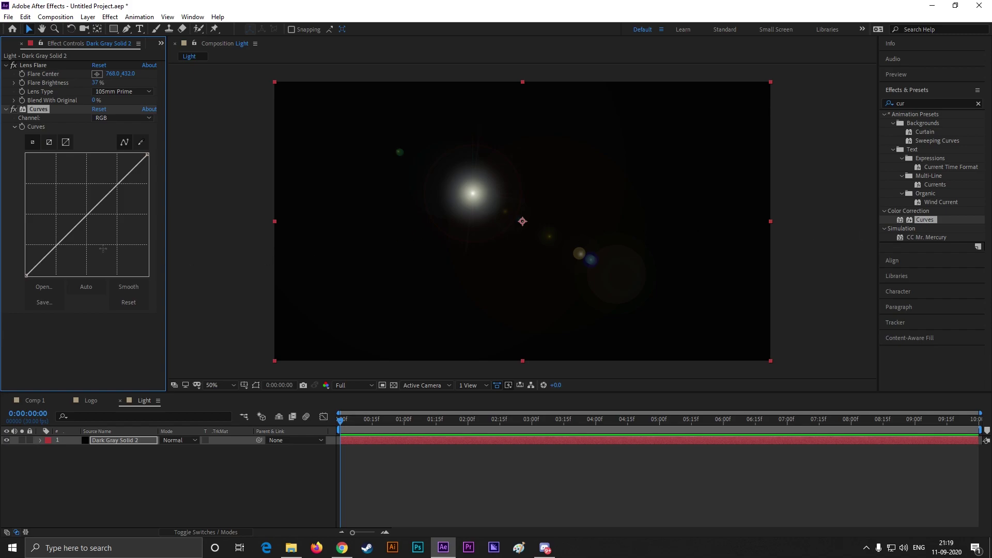
pyautogui.moveTo(51, 250); pyautogui.dragTo(57, 285)
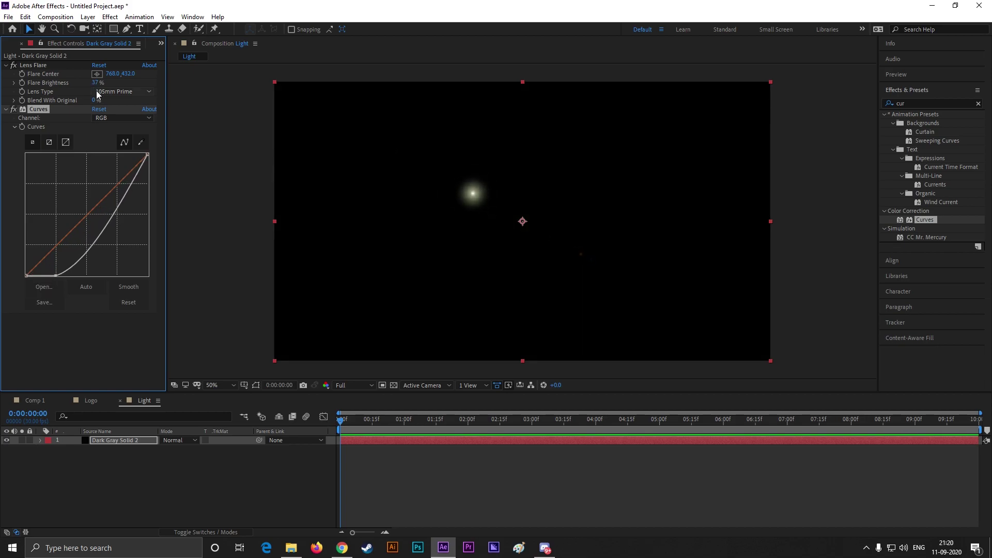
pyautogui.moveTo(96, 82); pyautogui.dragTo(106, 84)
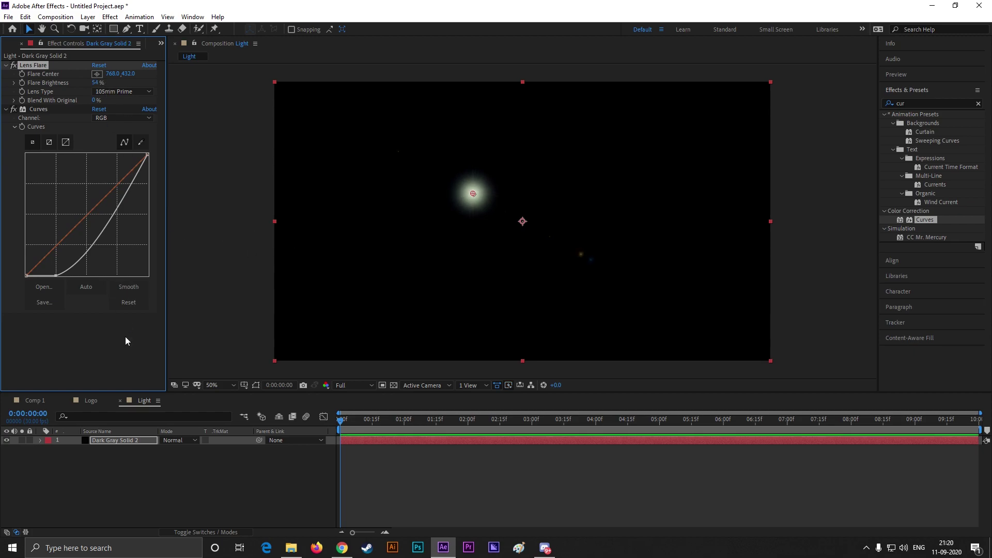
pyautogui.click(875, 107)
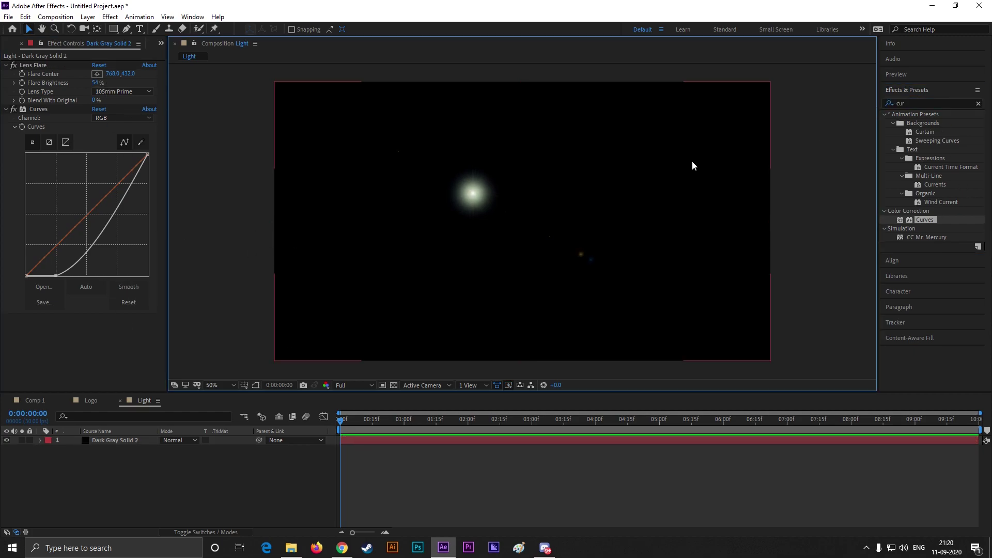
# Add a Hue/Saturation effect to Dark Gray Solid 2
pyautogui.click(88, 16)
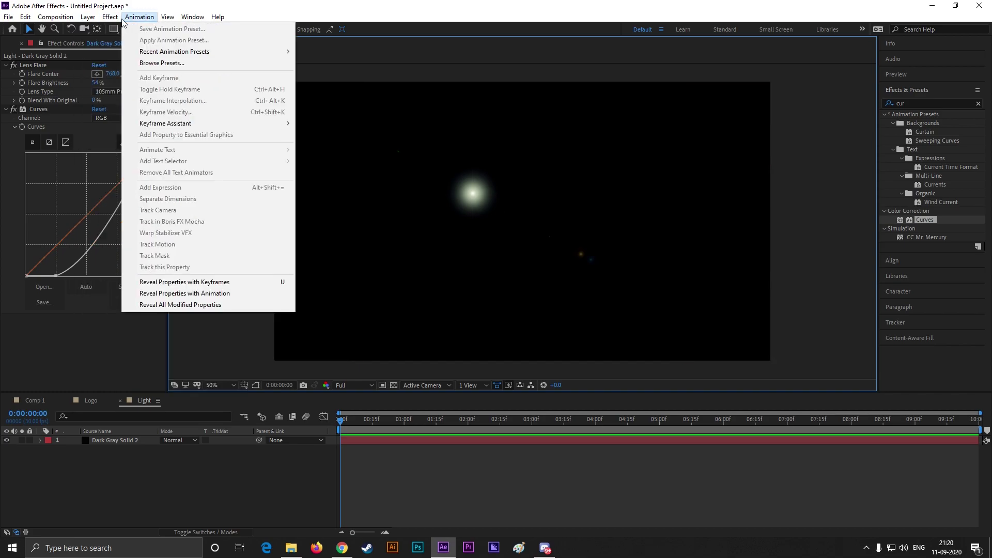
pyautogui.click(110, 441)
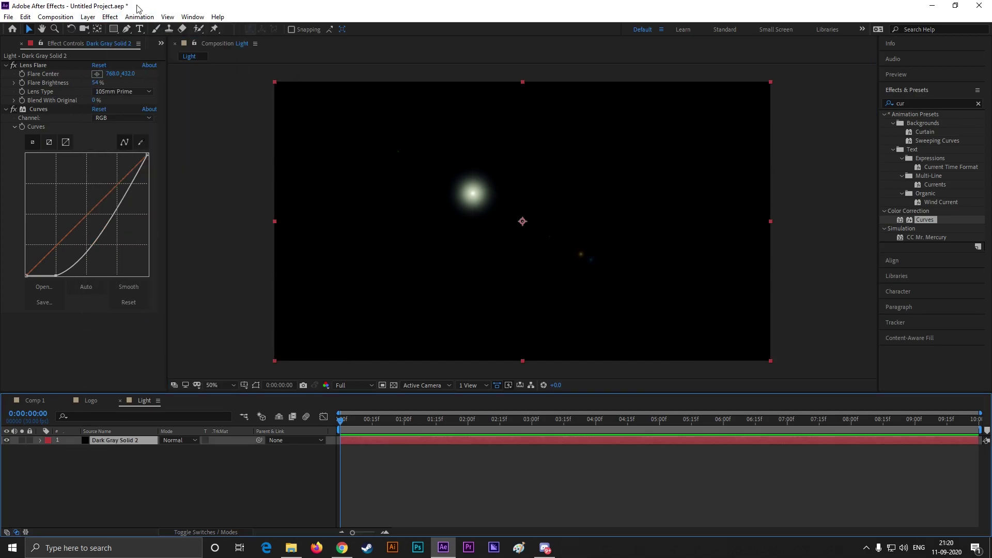
pyautogui.click(109, 16)
pyautogui.moveTo(155, 135)
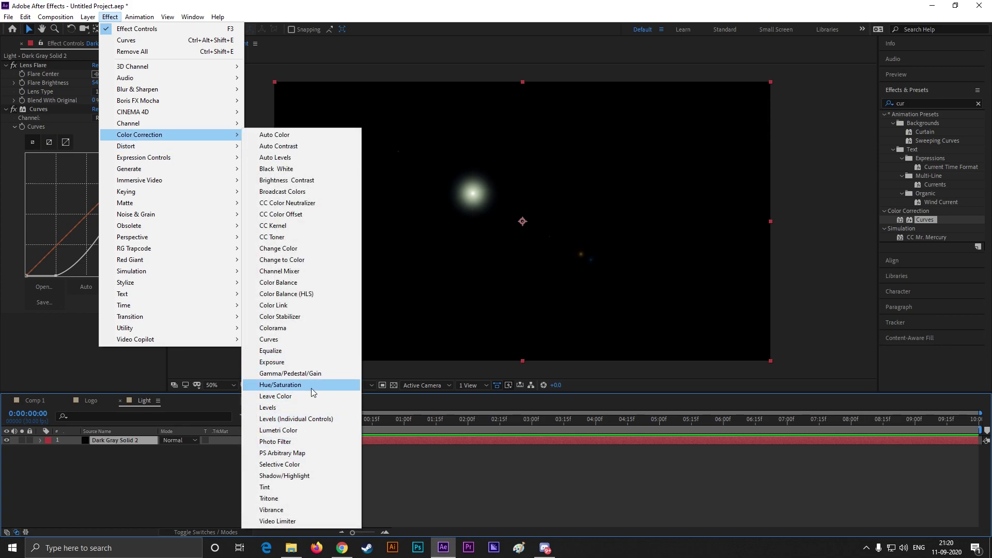
pyautogui.click(287, 385)
# Colorize the flare purple-blue (hue 247°, saturation 63) and lower flare brightness to 39%
pyautogui.scroll(-1, 98, 310)
pyautogui.click(95, 359)
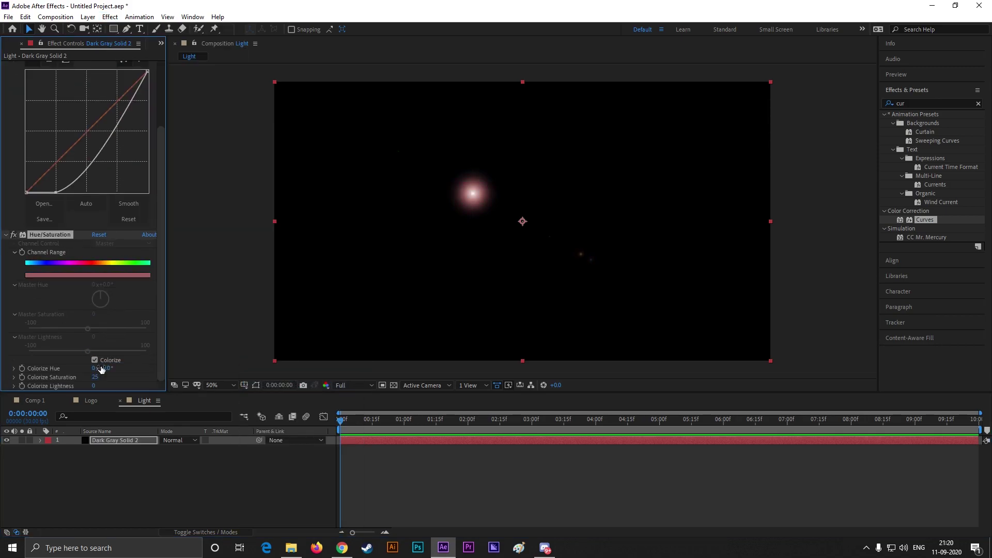
pyautogui.moveTo(96, 377); pyautogui.dragTo(240, 373)
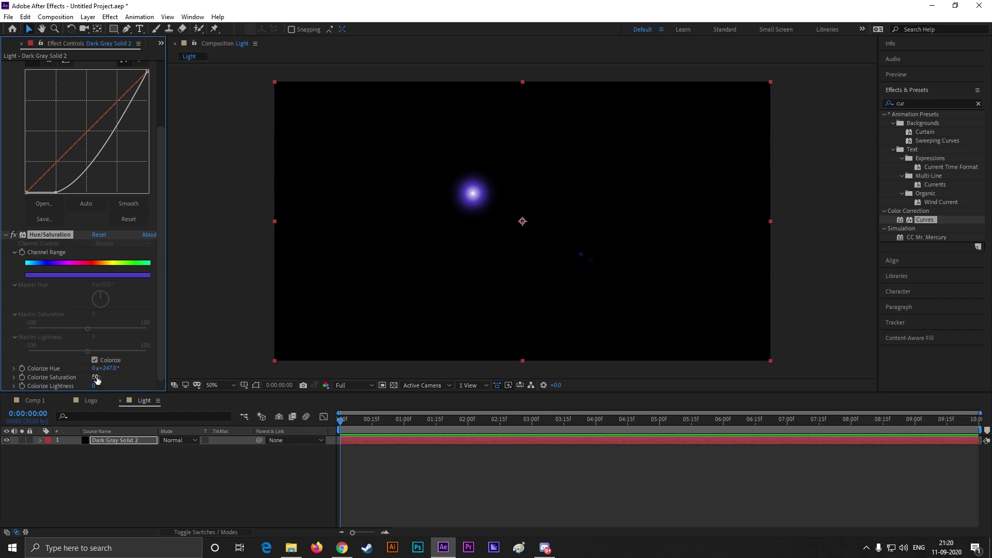
pyautogui.moveTo(96, 378)
pyautogui.mouseDown()
pyautogui.moveTo(109, 377)
pyautogui.moveTo(102, 380)
pyautogui.mouseUp()
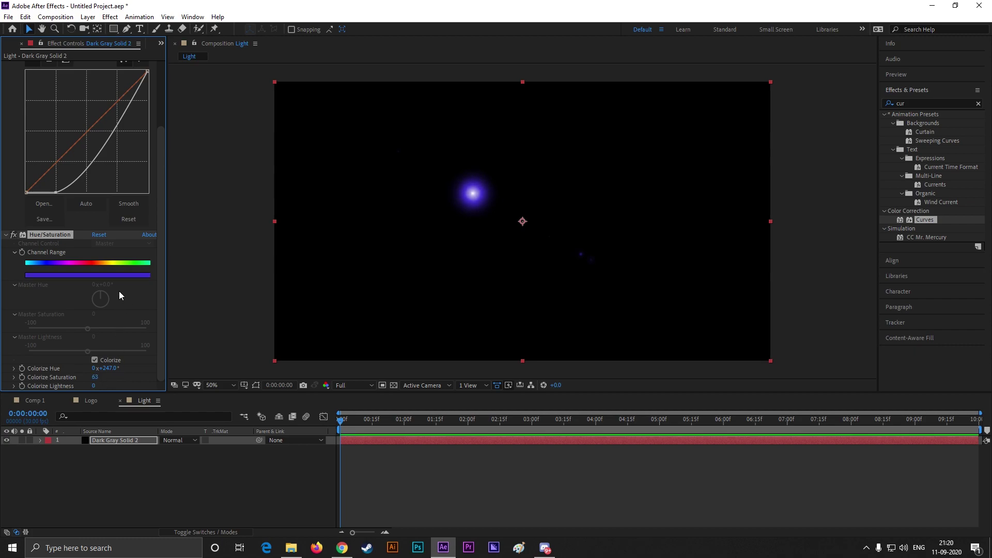
pyautogui.scroll(4, 121, 291)
pyautogui.moveTo(91, 83); pyautogui.dragTo(85, 83)
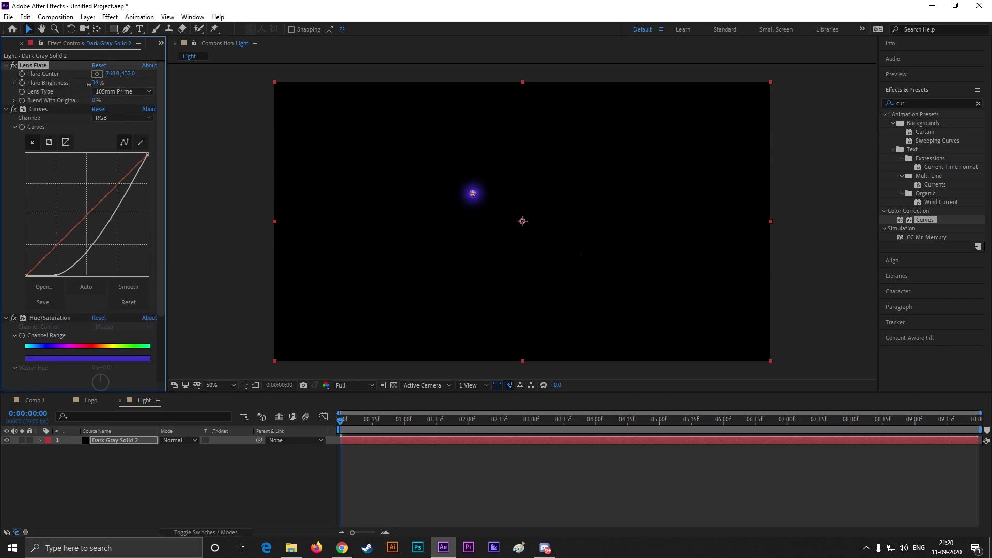
# Start keyframing Dark Gray Solid 2's Opacity at 0% on the first frame
pyautogui.click(239, 318)
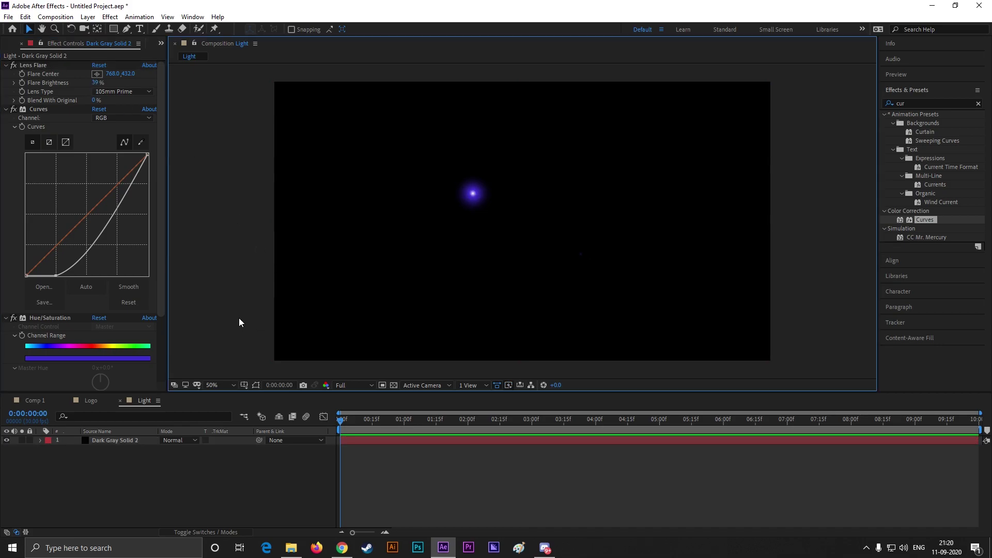
pyautogui.click(379, 407)
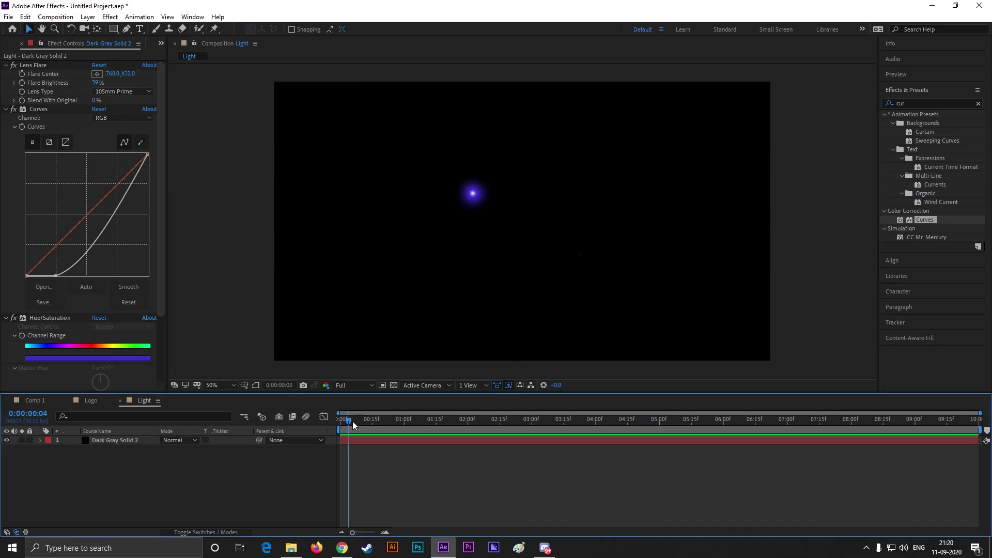
pyautogui.click(110, 440)
pyautogui.press('t')
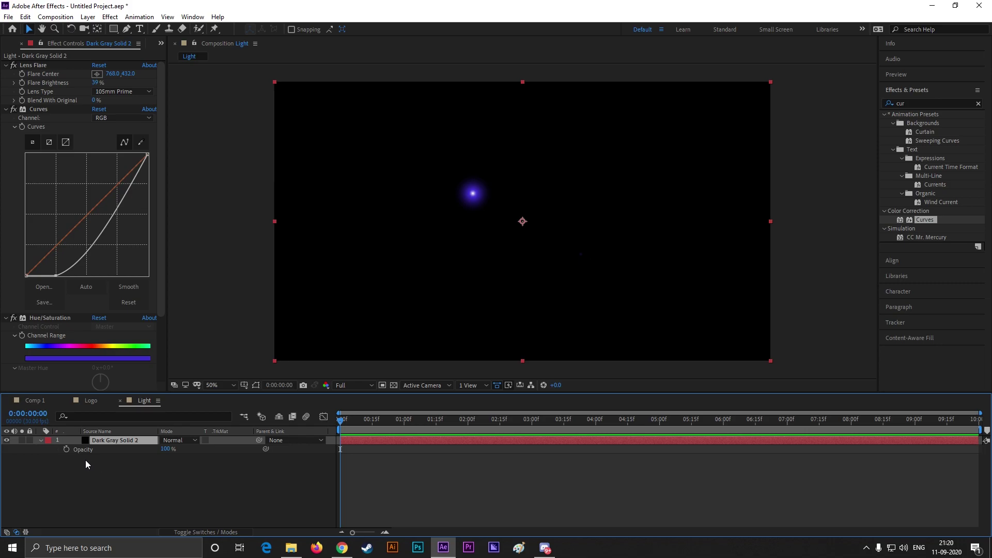
pyautogui.click(66, 449)
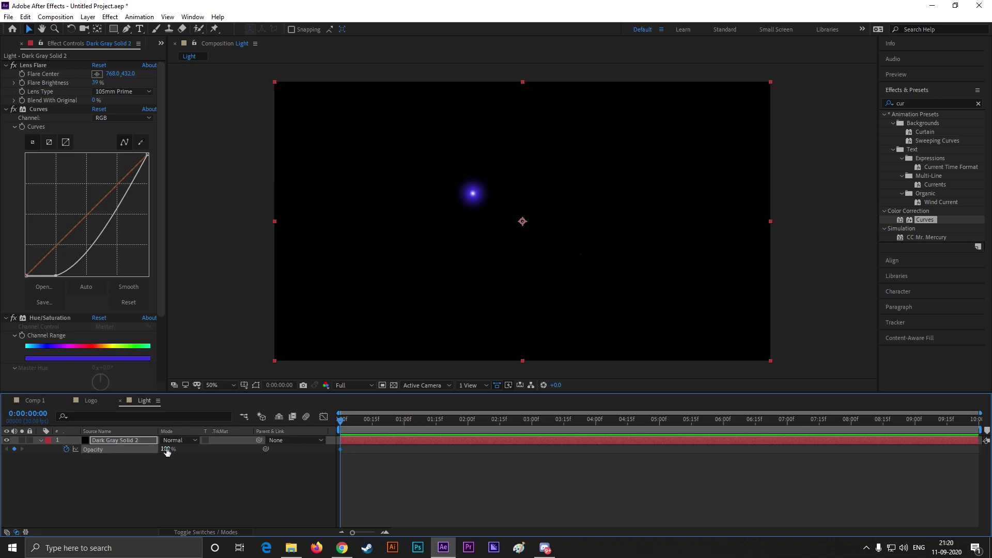
pyautogui.moveTo(166, 452); pyautogui.dragTo(114, 452)
pyautogui.click(350, 455)
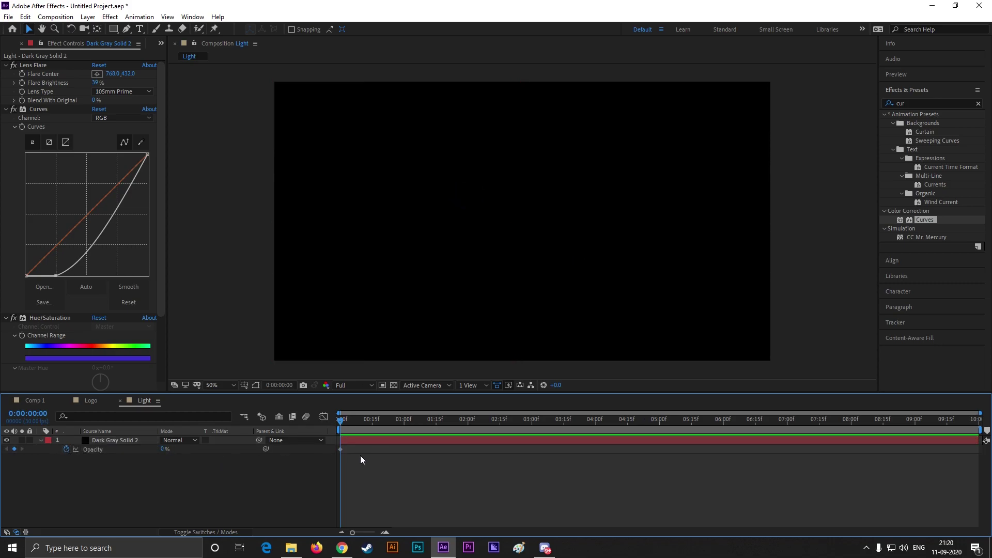
# Add opacity keyframes at frame 4 (78%), frame 8 and frame 12 (100%)
pyautogui.press('=')
pyautogui.press('=')
pyautogui.press('=')
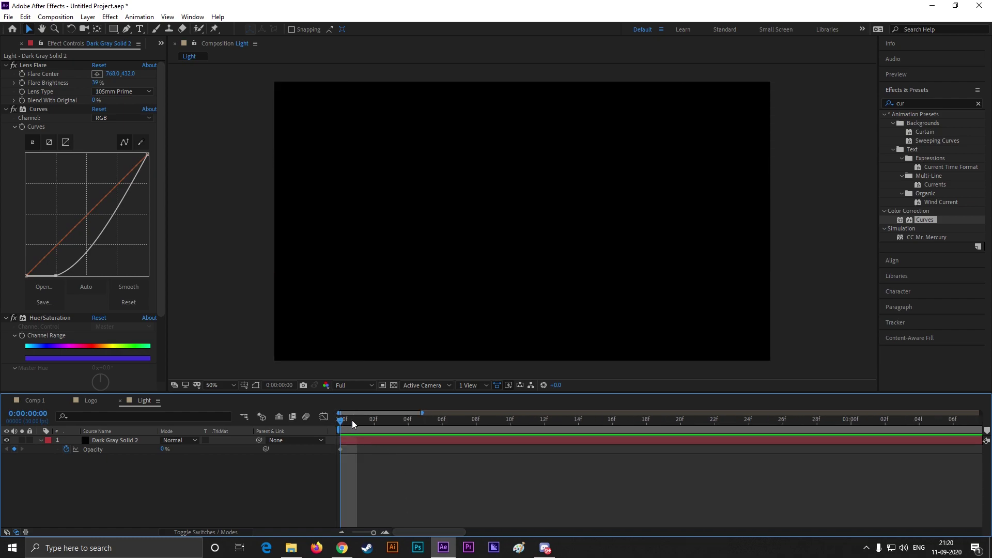
pyautogui.moveTo(351, 420); pyautogui.dragTo(407, 430)
pyautogui.click(103, 452)
pyautogui.moveTo(163, 449); pyautogui.dragTo(204, 450)
pyautogui.click(205, 450)
pyautogui.moveTo(408, 419); pyautogui.dragTo(476, 426)
pyautogui.moveTo(167, 449); pyautogui.dragTo(124, 451)
pyautogui.moveTo(466, 427); pyautogui.dragTo(531, 430)
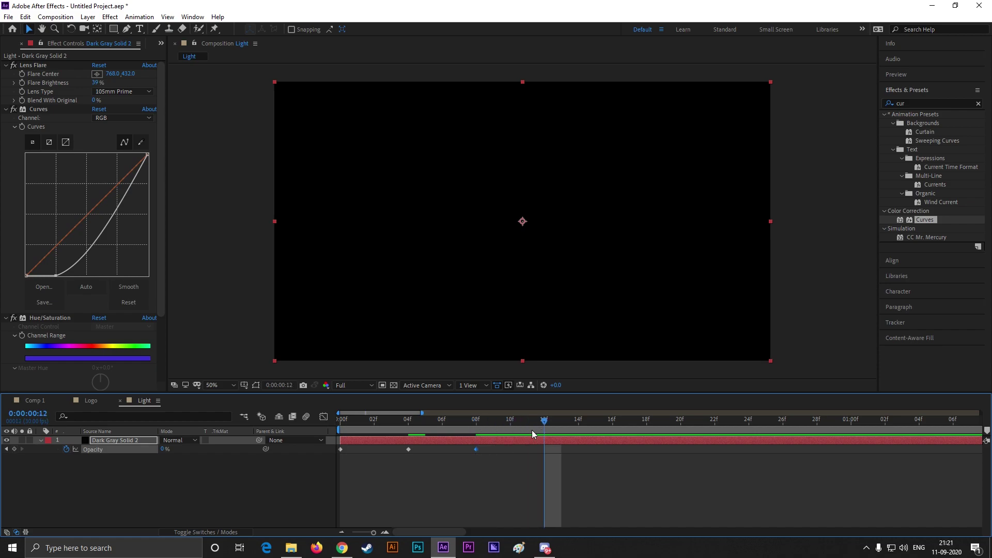
pyautogui.moveTo(163, 451); pyautogui.dragTo(259, 453)
pyautogui.click(532, 450)
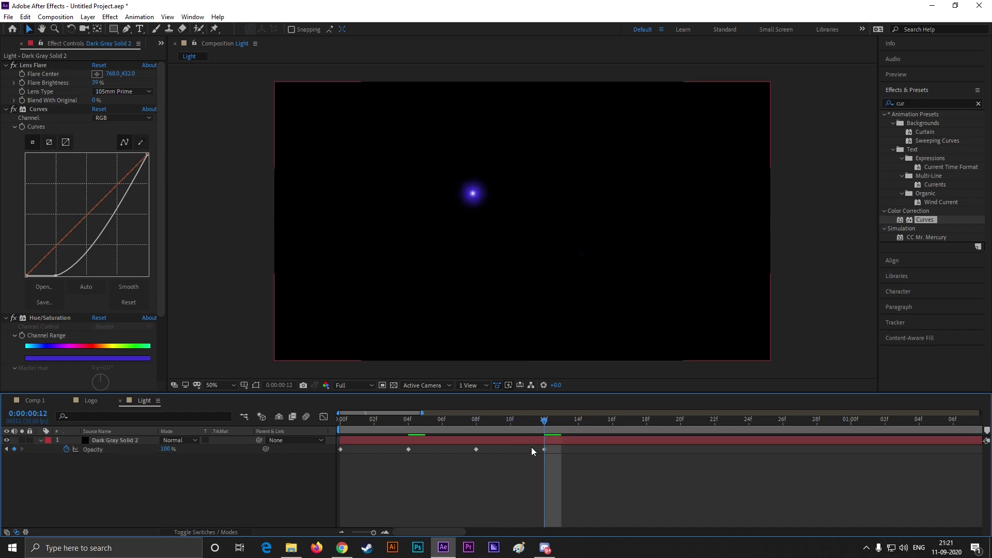
# Set opacity back to 0% at frame 18 and preview the flicker
pyautogui.click(563, 423)
pyautogui.moveTo(577, 427); pyautogui.dragTo(646, 424)
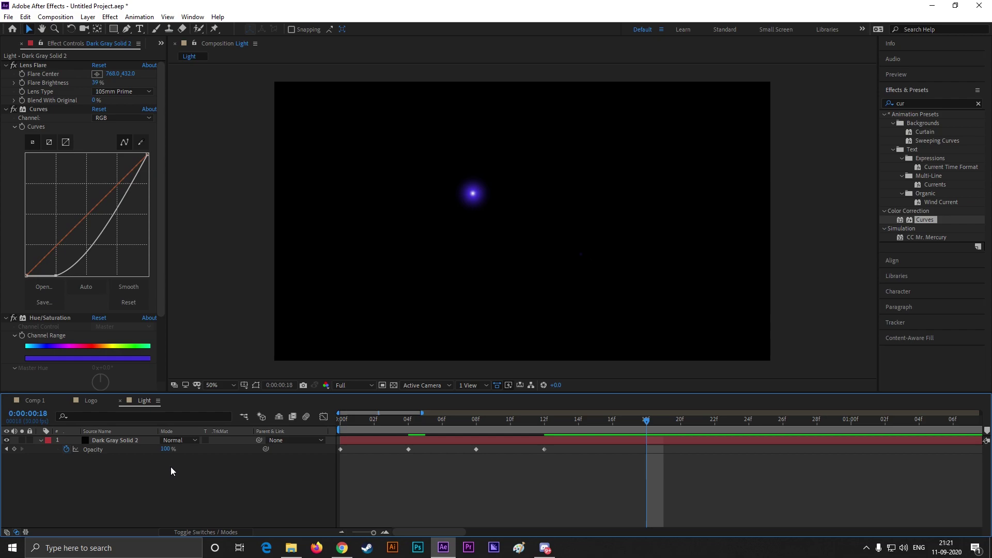
pyautogui.moveTo(167, 449); pyautogui.dragTo(124, 450)
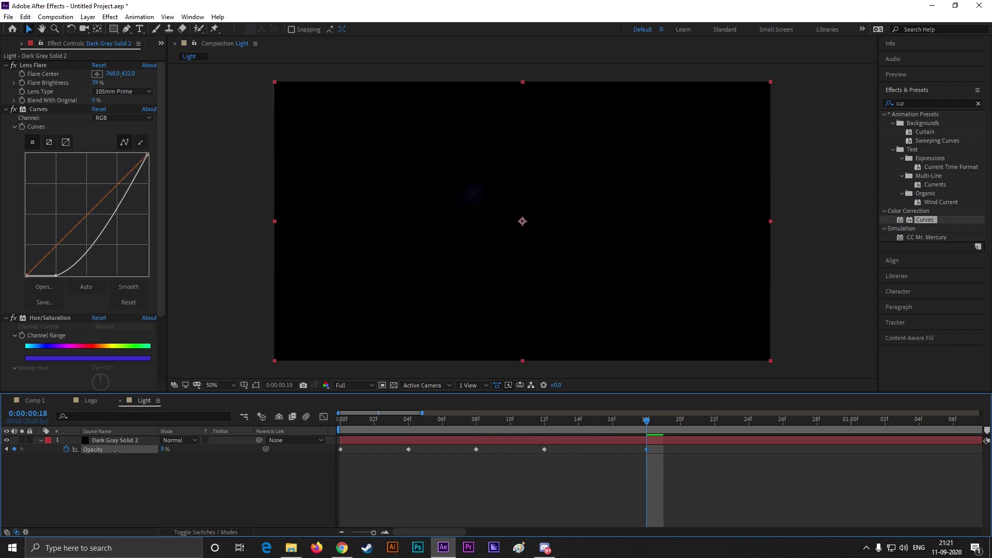
pyautogui.press('-')
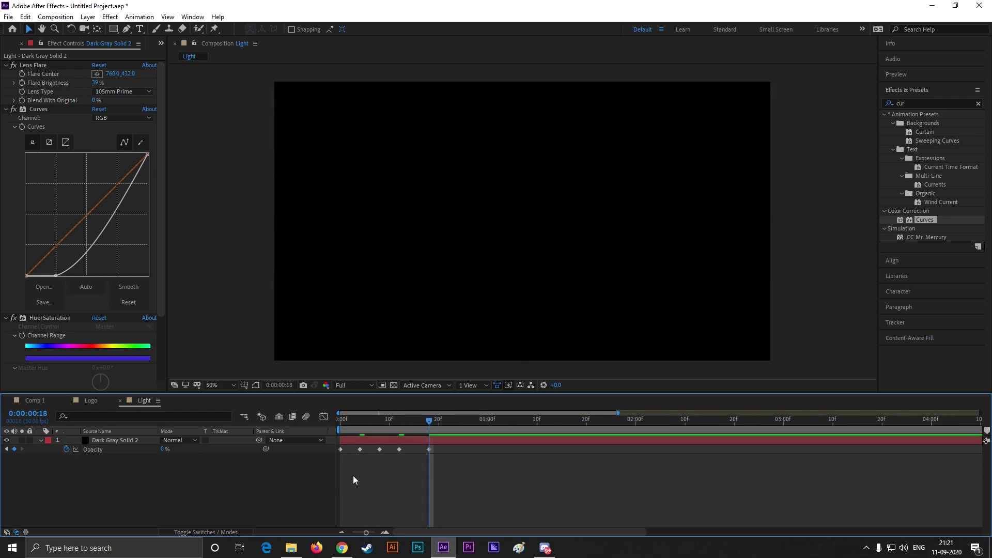
pyautogui.press('space')
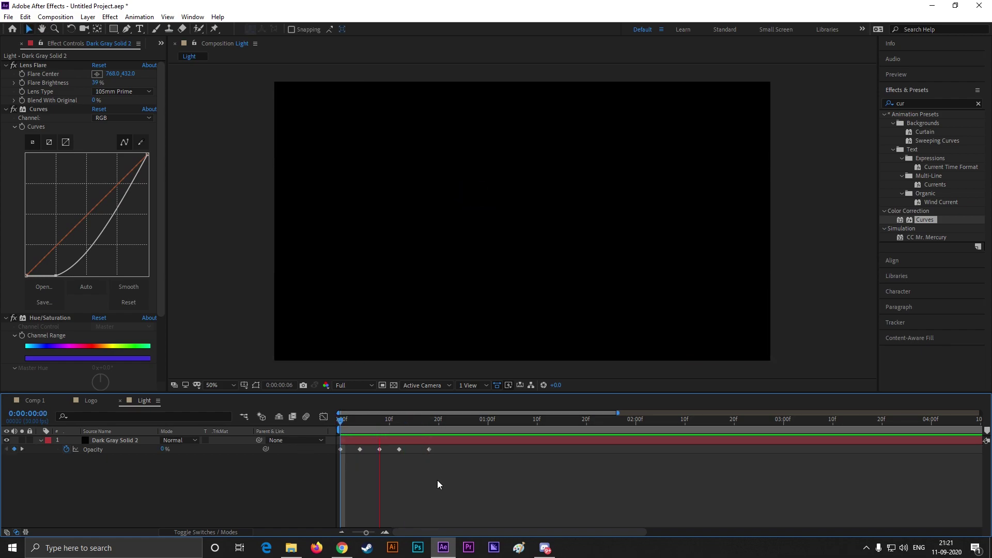
pyautogui.moveTo(440, 428); pyautogui.dragTo(353, 483)
# Create a new composition named Light flicker
pyautogui.click(15, 43)
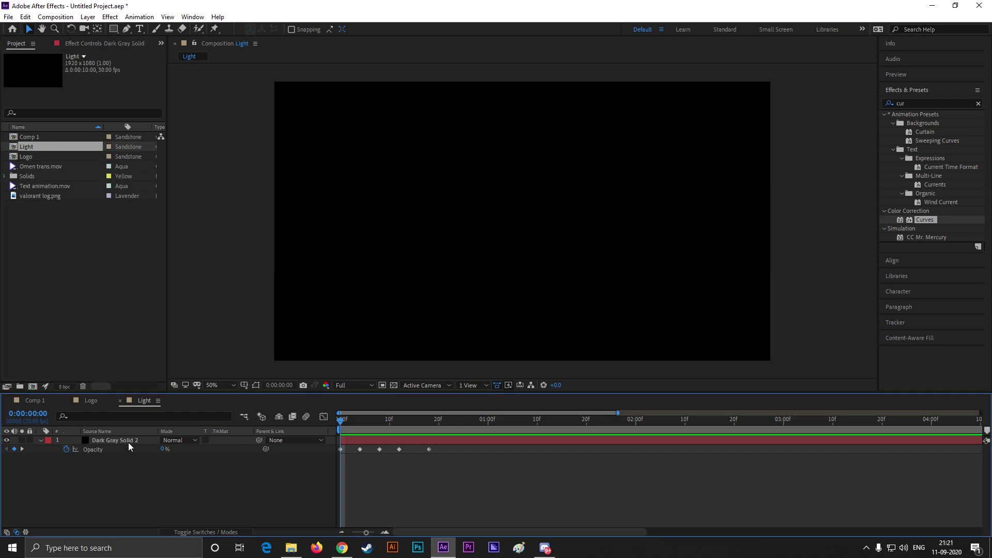
pyautogui.click(32, 386)
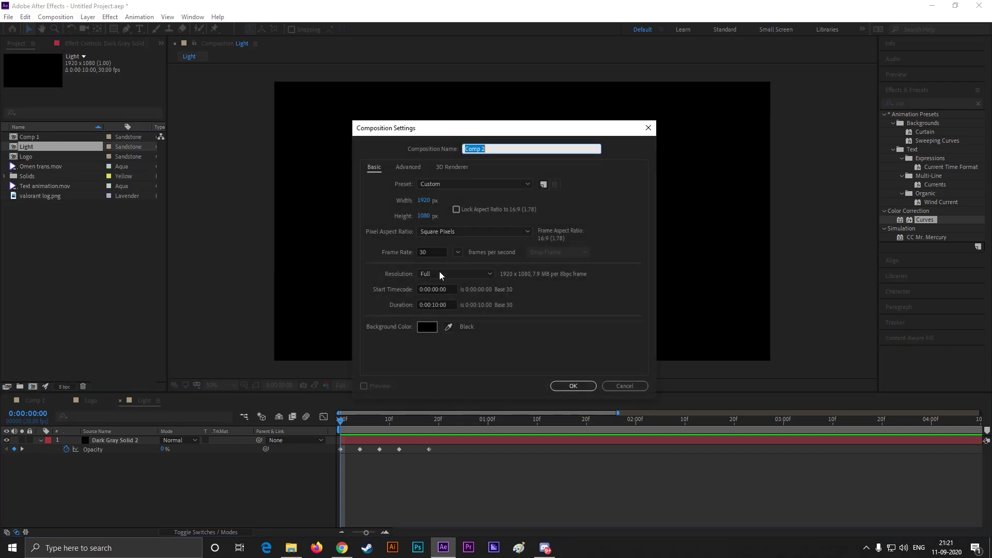
pyautogui.write('Light flicker')
pyautogui.click(572, 388)
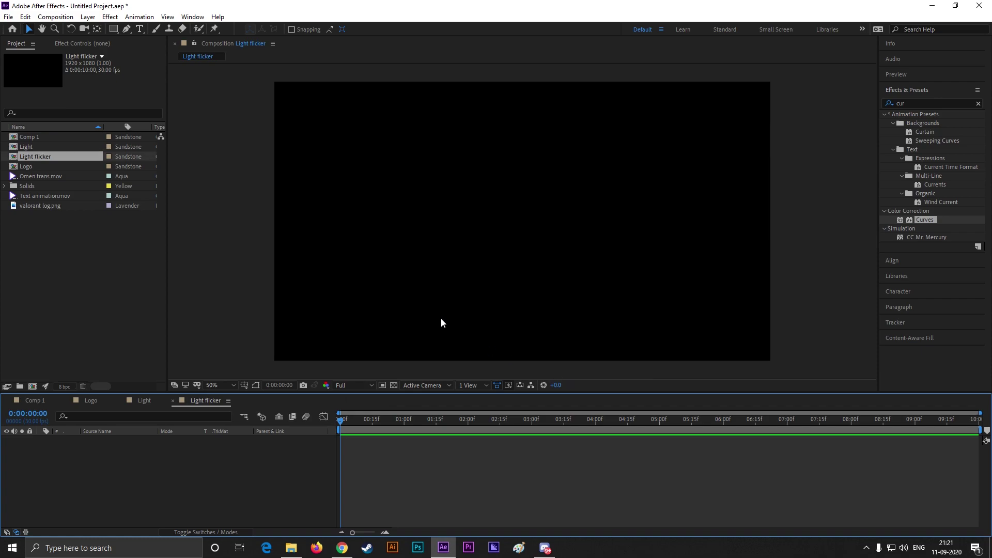
# Add a solid layer coloured FFFFFF (White Solid 1)
pyautogui.rightClick(169, 466)
pyautogui.moveTo(224, 355)
pyautogui.click(335, 381)
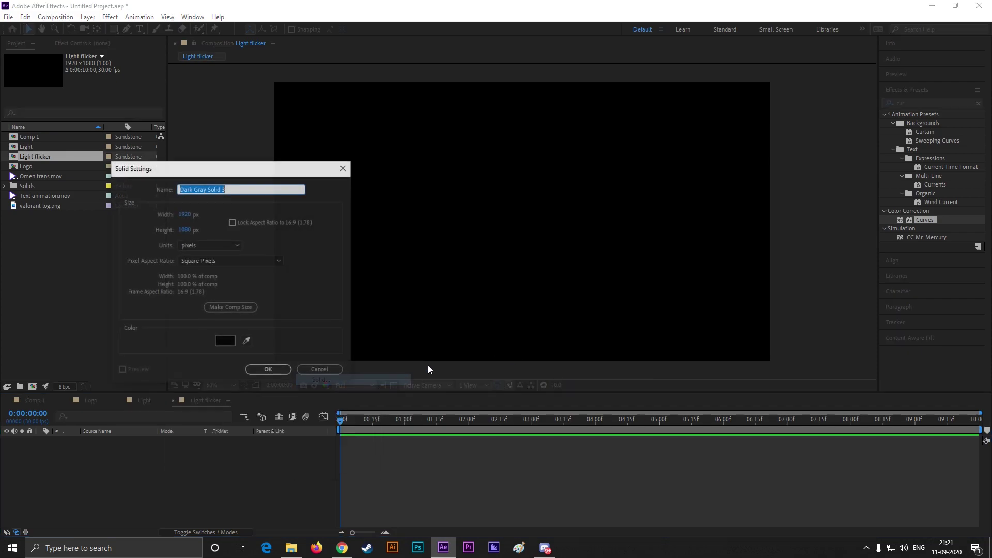
pyautogui.click(224, 340)
pyautogui.write('ffffff')
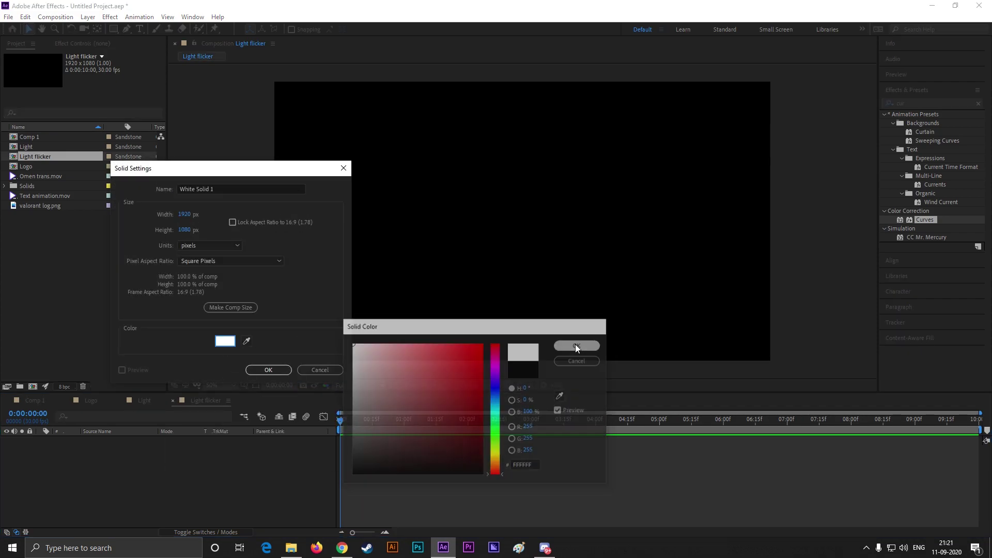
pyautogui.click(576, 345)
pyautogui.click(264, 371)
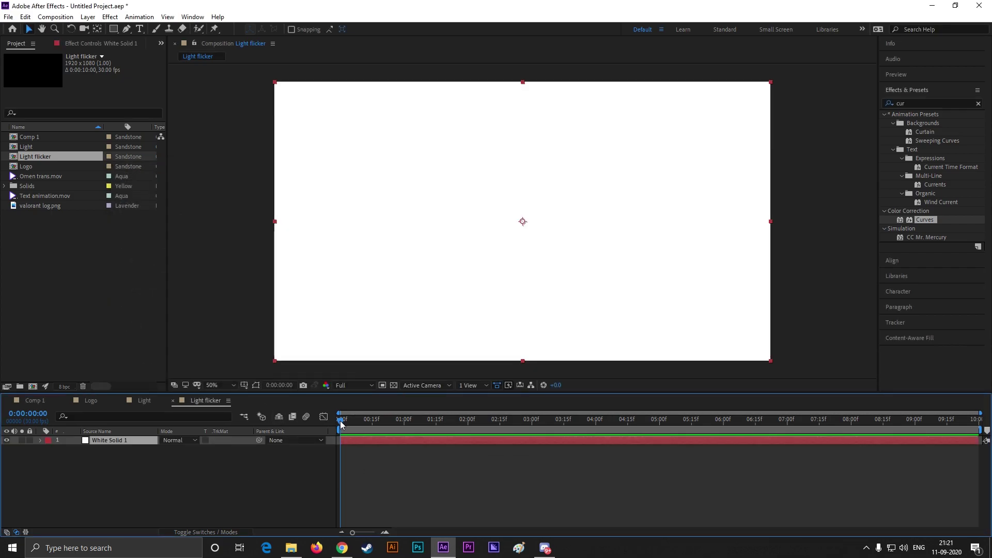
# Trim White Solid 1 to end at 0:00:00:23
pyautogui.moveTo(341, 424); pyautogui.dragTo(390, 434)
pyautogui.hotkey('alt', ']')
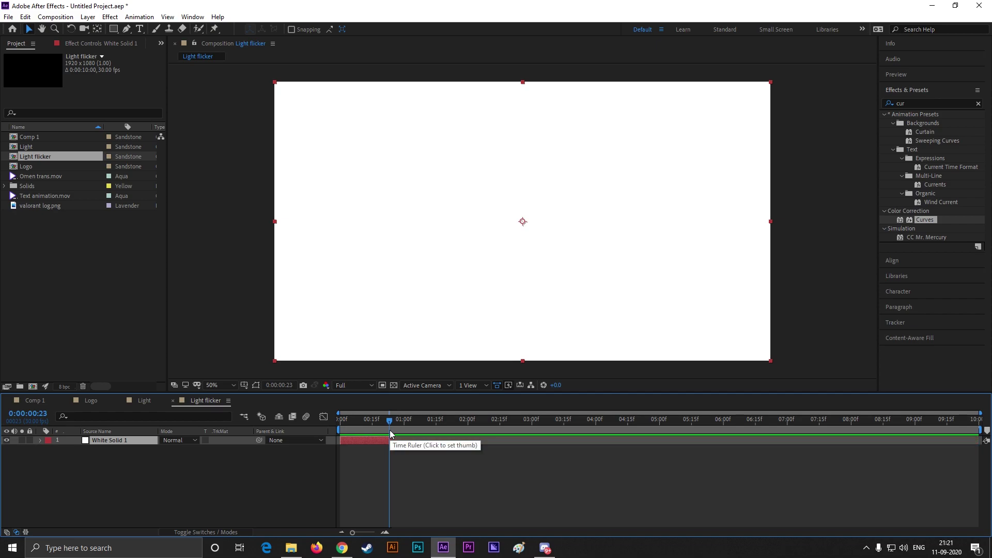
pyautogui.moveTo(382, 423); pyautogui.dragTo(339, 422)
# Keyframe the white solid's Opacity at 80% on frame 0 and 0% at frame 5
pyautogui.press('=')
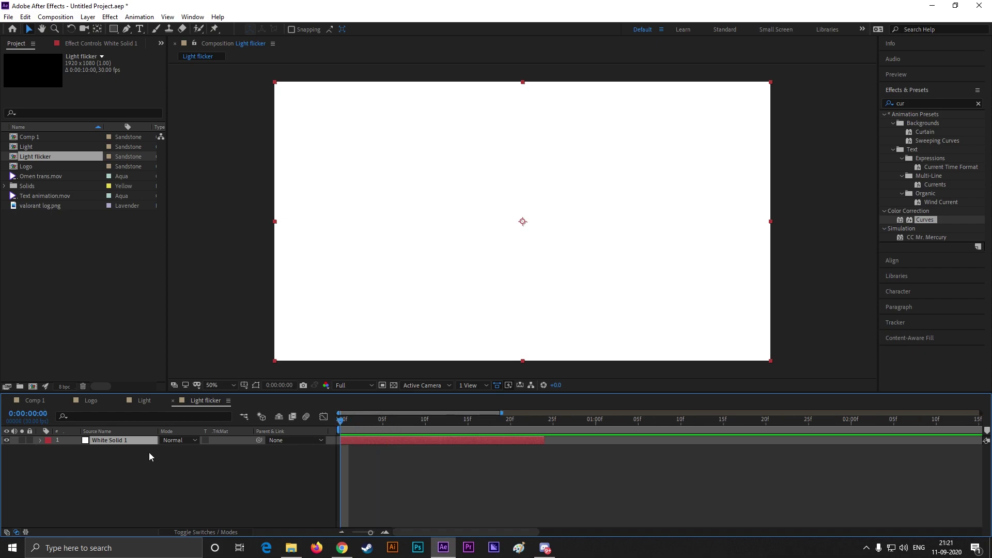
pyautogui.press('t')
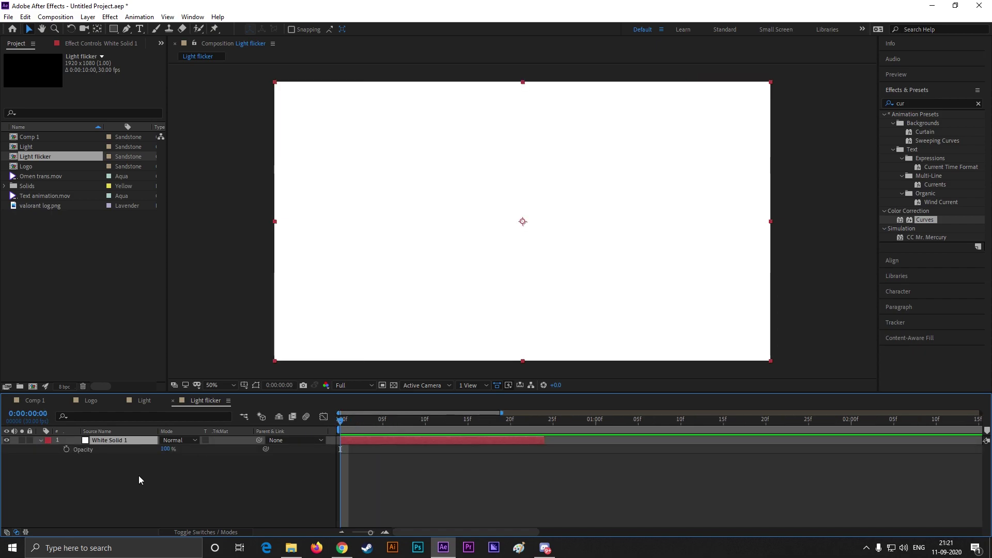
pyautogui.click(67, 449)
pyautogui.write('80')
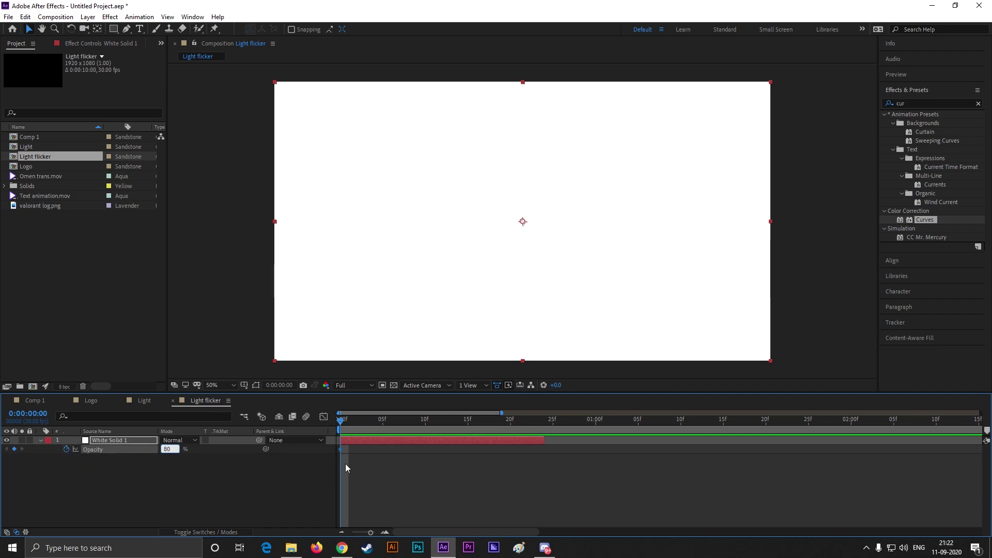
pyautogui.press('Return')
pyautogui.click(366, 421)
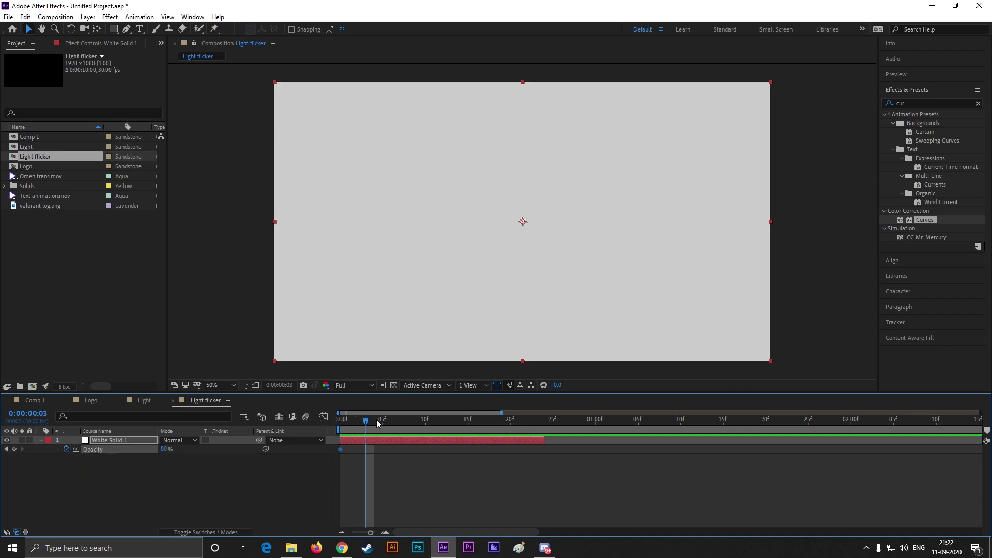
pyautogui.click(388, 423)
pyautogui.click(383, 422)
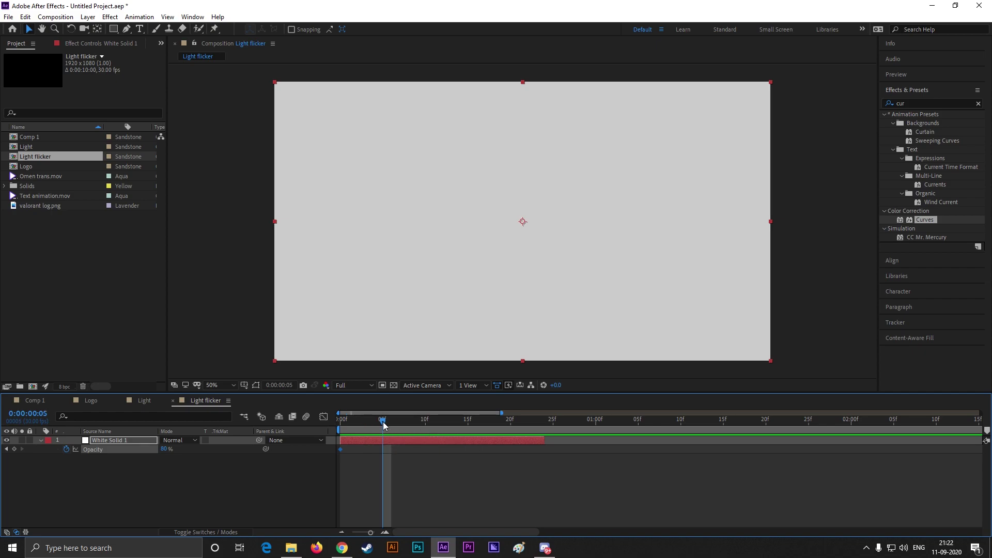
pyautogui.moveTo(158, 449); pyautogui.dragTo(115, 456)
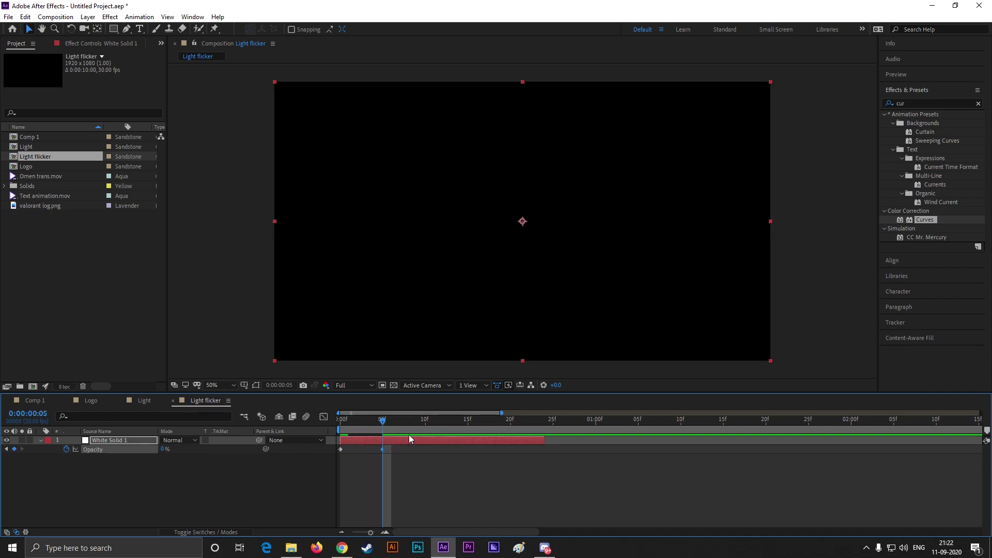
# Add a 100% opacity keyframe at 15f and preview the flicker
pyautogui.moveTo(381, 422); pyautogui.dragTo(424, 420)
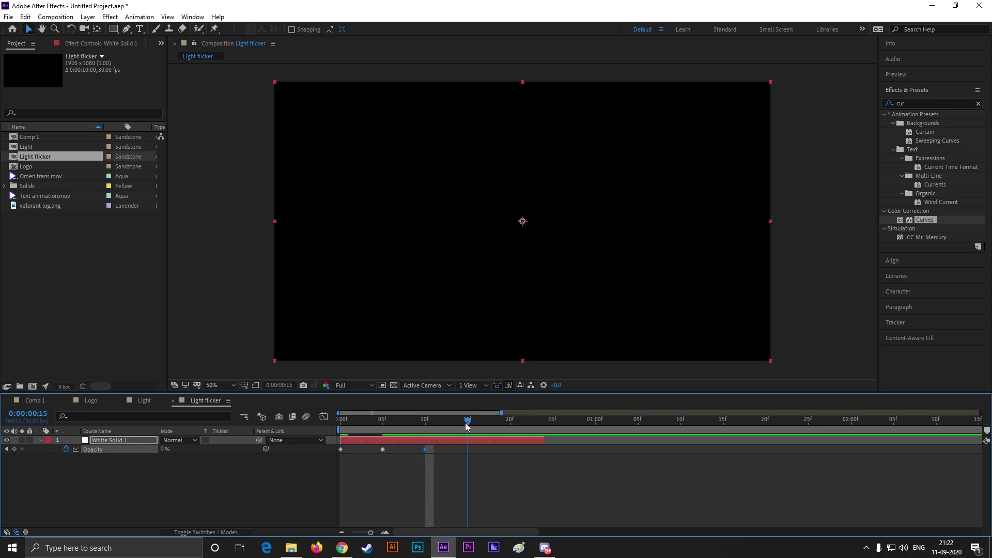
pyautogui.moveTo(162, 449); pyautogui.dragTo(214, 450)
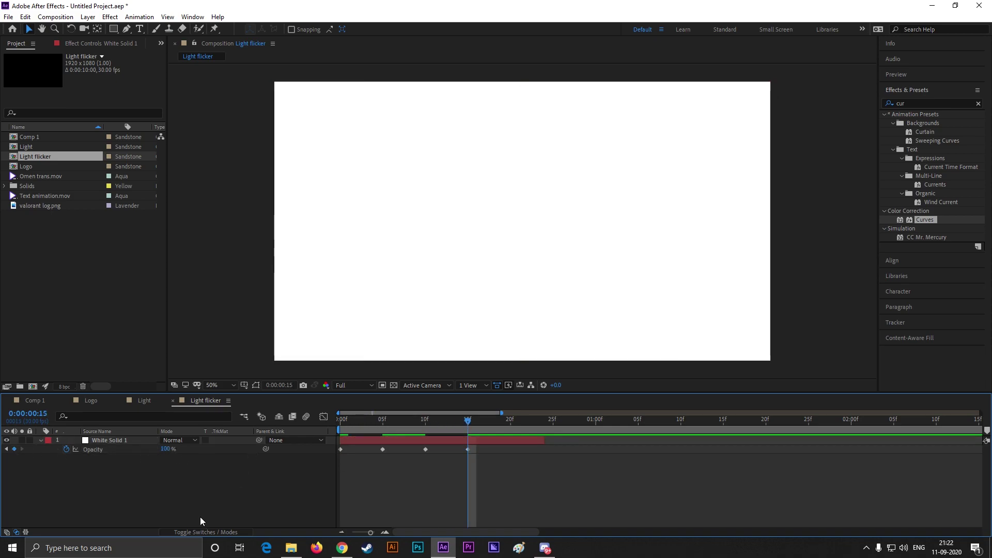
pyautogui.press('space')
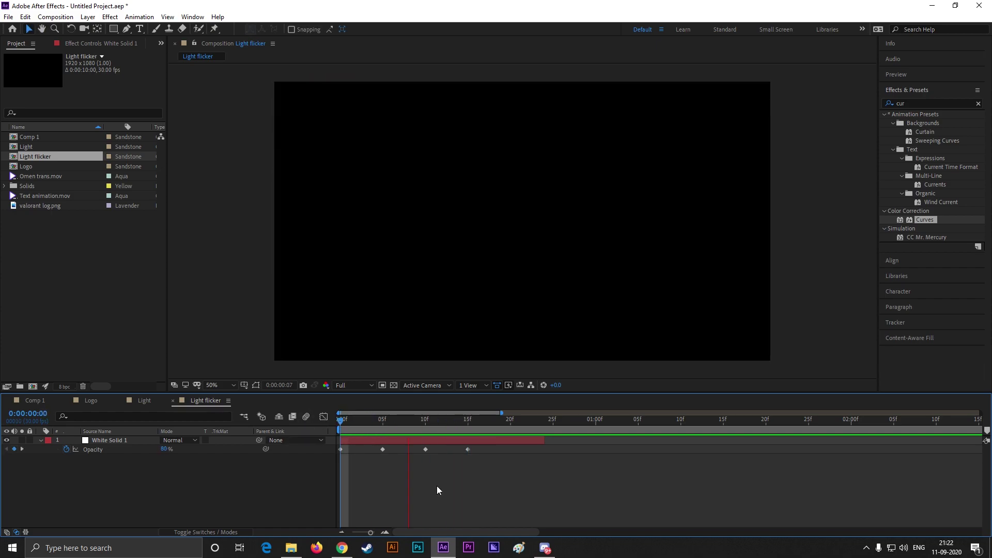
pyautogui.moveTo(560, 419); pyautogui.dragTo(469, 437)
# Compress the opacity keyframes to end at 10f, then shorten the layer and shift it later
pyautogui.moveTo(347, 478); pyautogui.dragTo(469, 449)
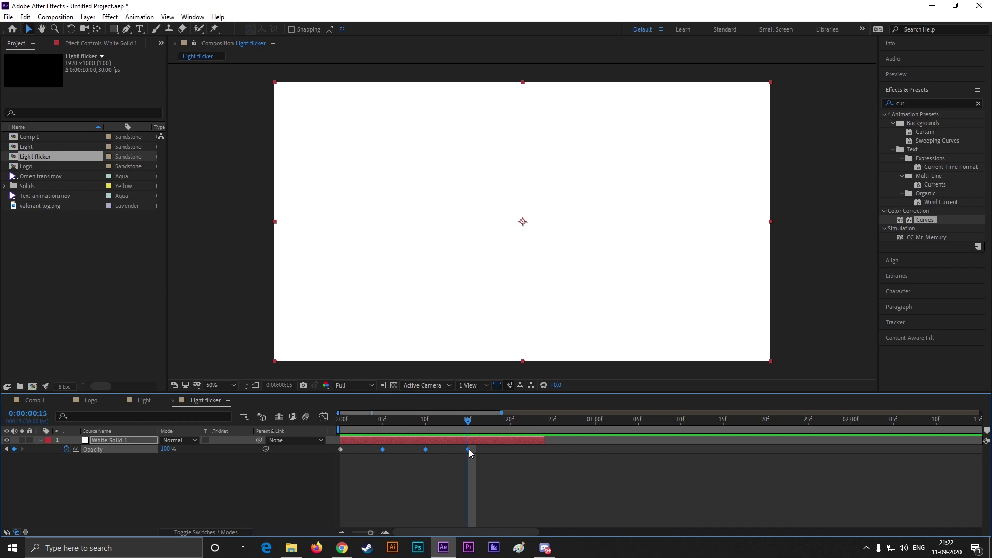
pyautogui.click(388, 475)
pyautogui.moveTo(337, 473); pyautogui.dragTo(428, 451)
pyautogui.moveTo(341, 466)
pyautogui.mouseDown()
pyautogui.moveTo(479, 445)
pyautogui.moveTo(341, 471)
pyautogui.mouseUp()
pyautogui.click(481, 448)
pyautogui.moveTo(467, 449); pyautogui.dragTo(423, 450)
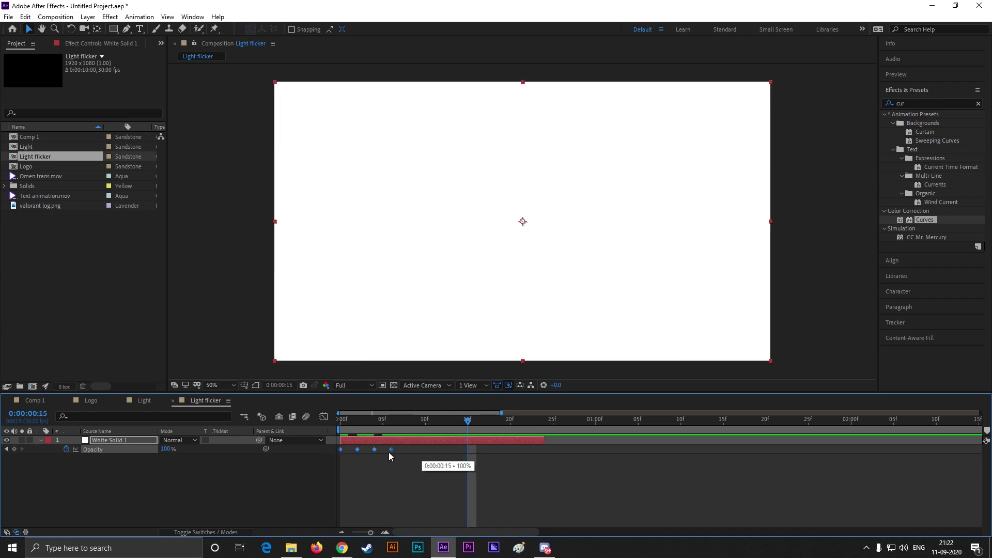
pyautogui.press('space')
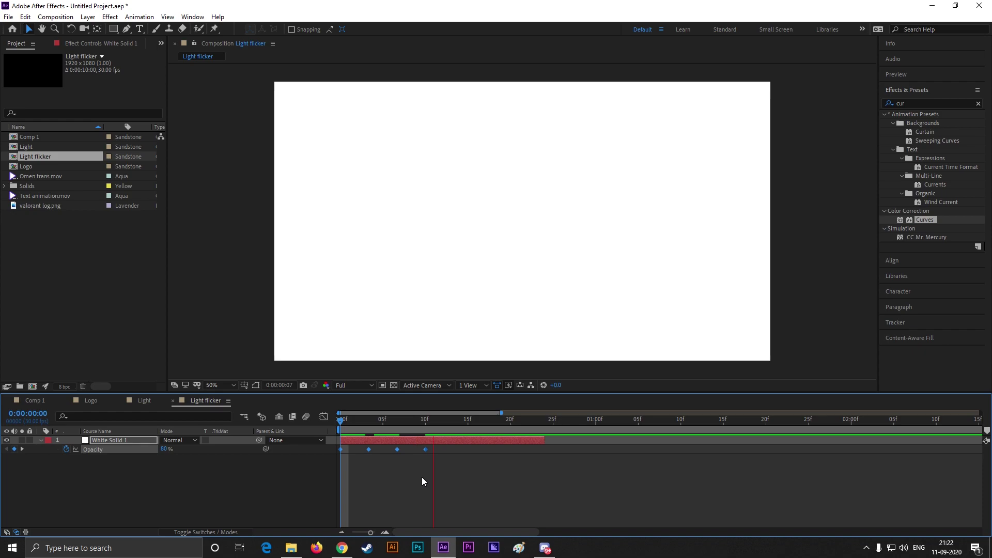
pyautogui.press('space')
pyautogui.click(414, 448)
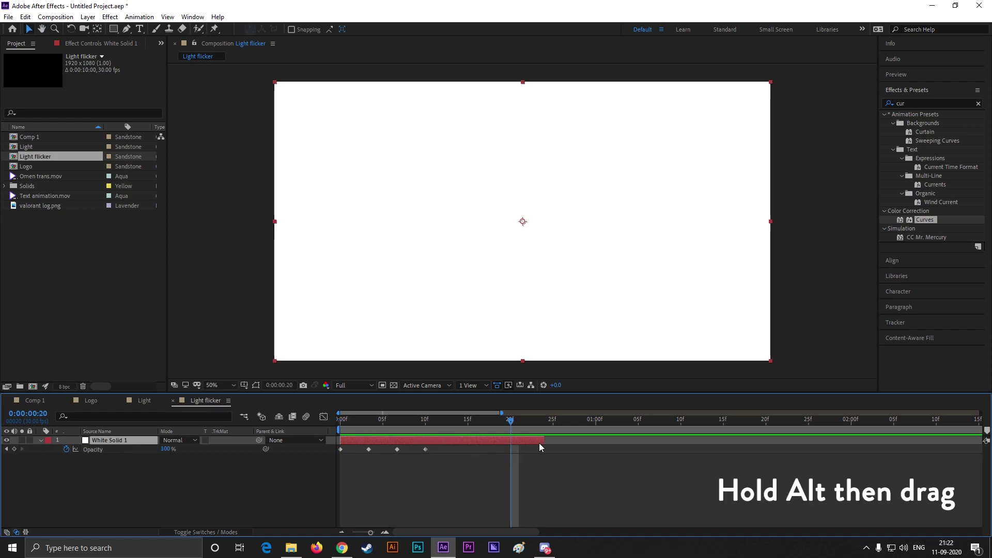
pyautogui.moveTo(544, 438); pyautogui.dragTo(424, 442)
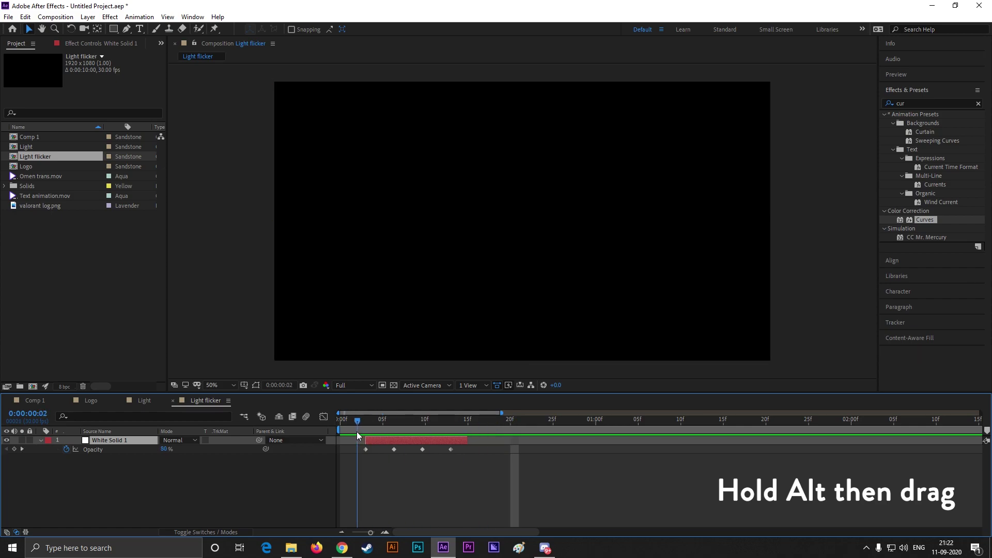
# Add a loopOutDuration(type = "cycle") expression to the white solid's Opacity
pyautogui.moveTo(356, 432); pyautogui.dragTo(463, 448)
pyautogui.keyDown('alt'); pyautogui.click(66, 449); pyautogui.keyUp('alt')
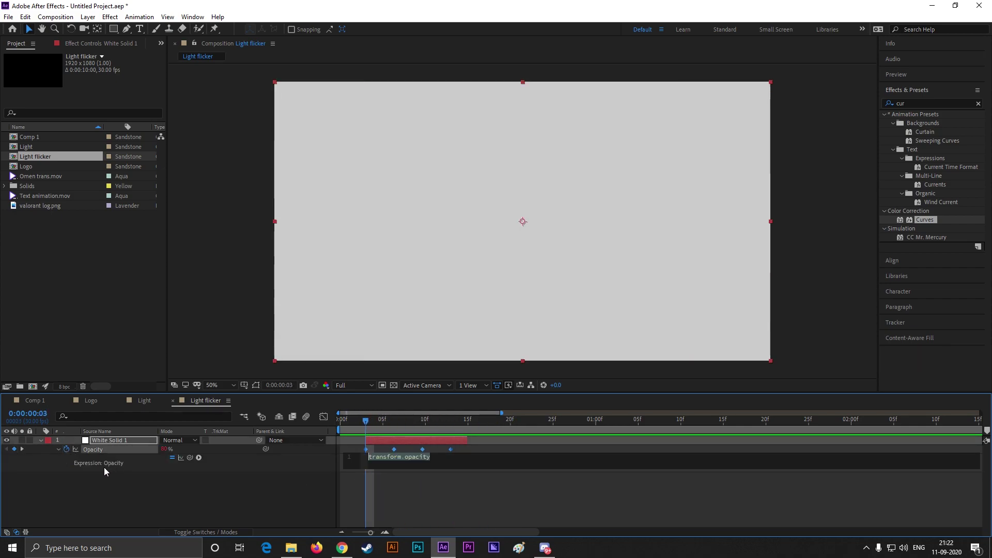
pyautogui.click(195, 458)
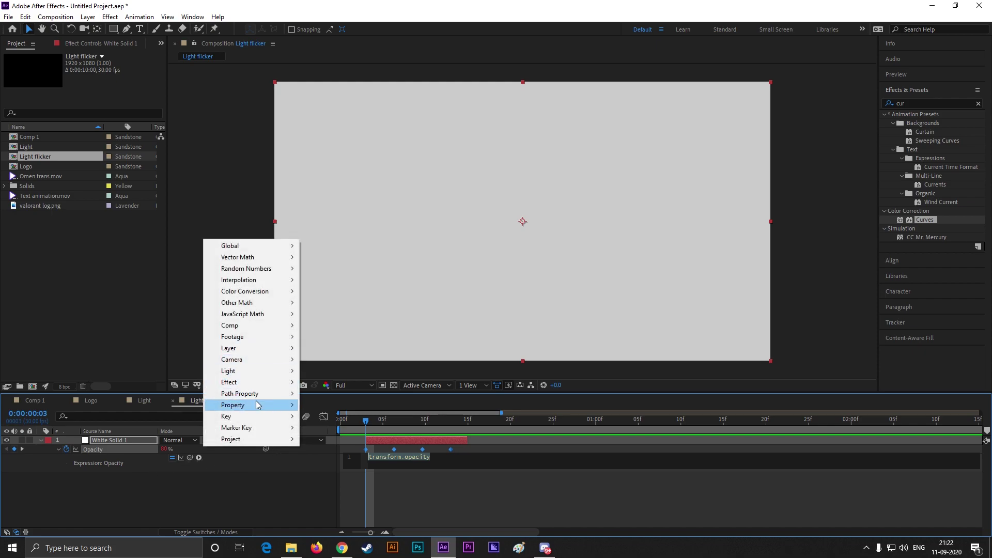
pyautogui.moveTo(256, 403)
pyautogui.click(317, 305)
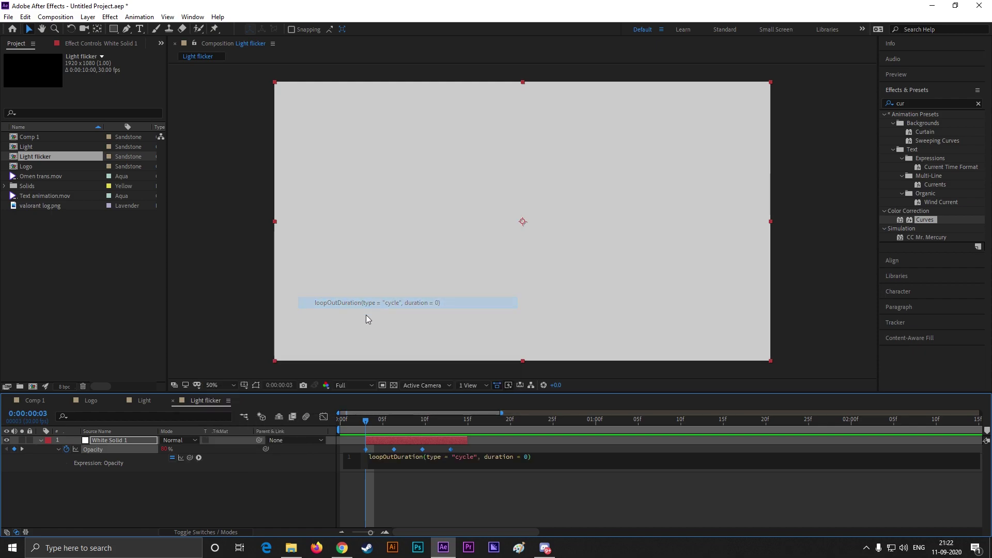
pyautogui.click(444, 475)
# Squeeze the opacity keyframes closer together and scrub to check the looping flicker
pyautogui.click(550, 420)
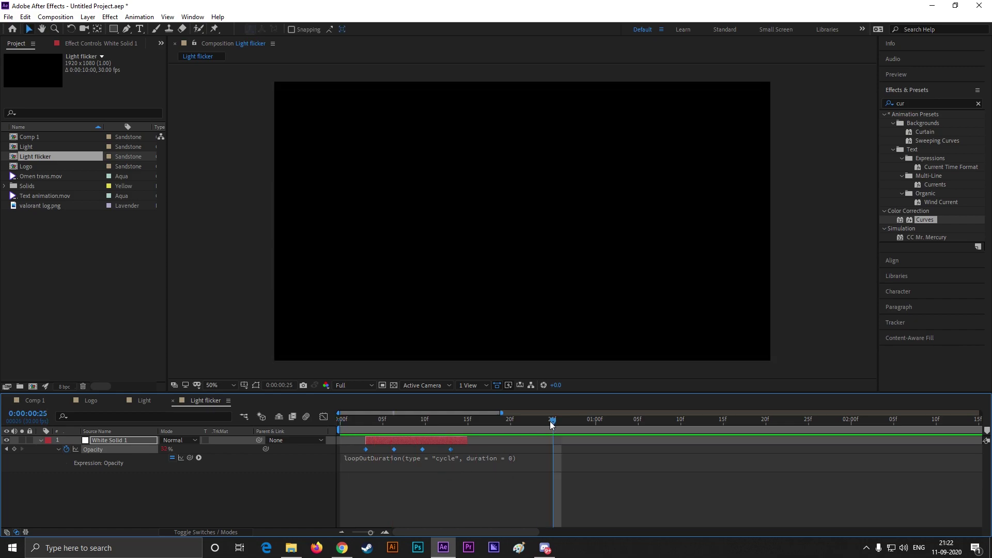
pyautogui.click(454, 450)
pyautogui.moveTo(455, 449); pyautogui.dragTo(363, 453)
pyautogui.moveTo(451, 449); pyautogui.dragTo(425, 448)
pyautogui.moveTo(551, 421); pyautogui.dragTo(356, 425)
# Switch to Comp 1, select the Text animation.mov layer and scrub to 0:00:05:00
pyautogui.click(33, 400)
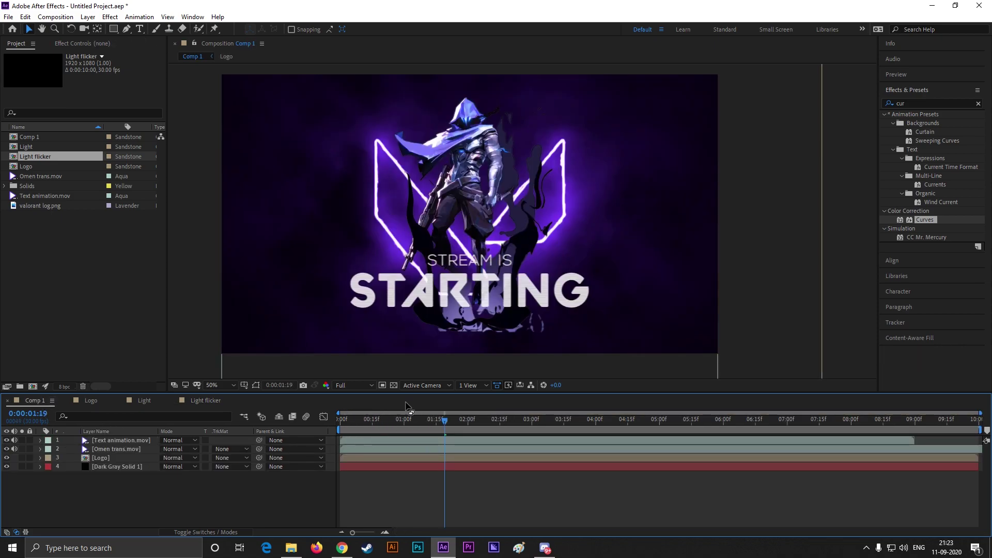
pyautogui.click(362, 439)
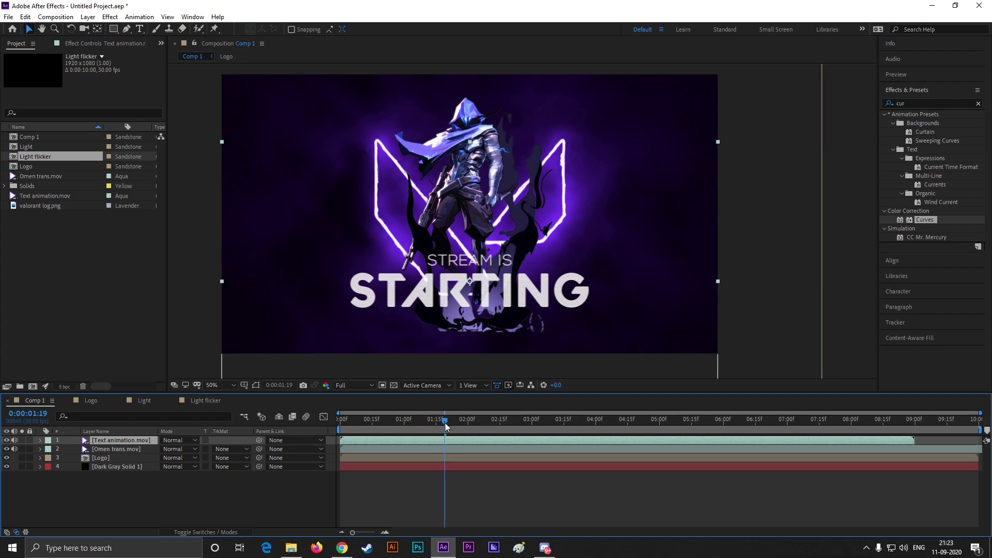
pyautogui.moveTo(445, 423); pyautogui.dragTo(660, 441)
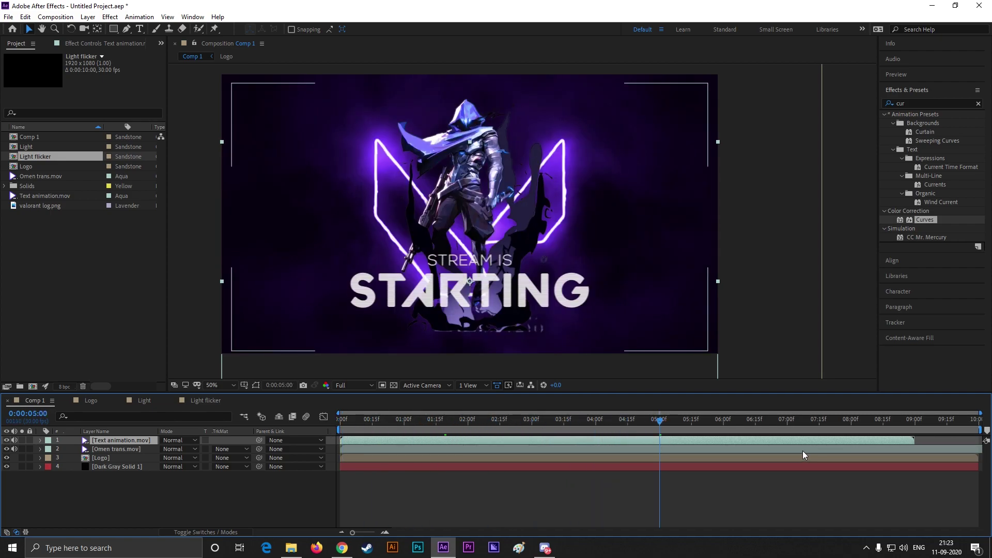
# Duplicate the Text animation layer and rename the copies Text animation.mov 1 and 2
pyautogui.hotkey('ctrl', 'd')
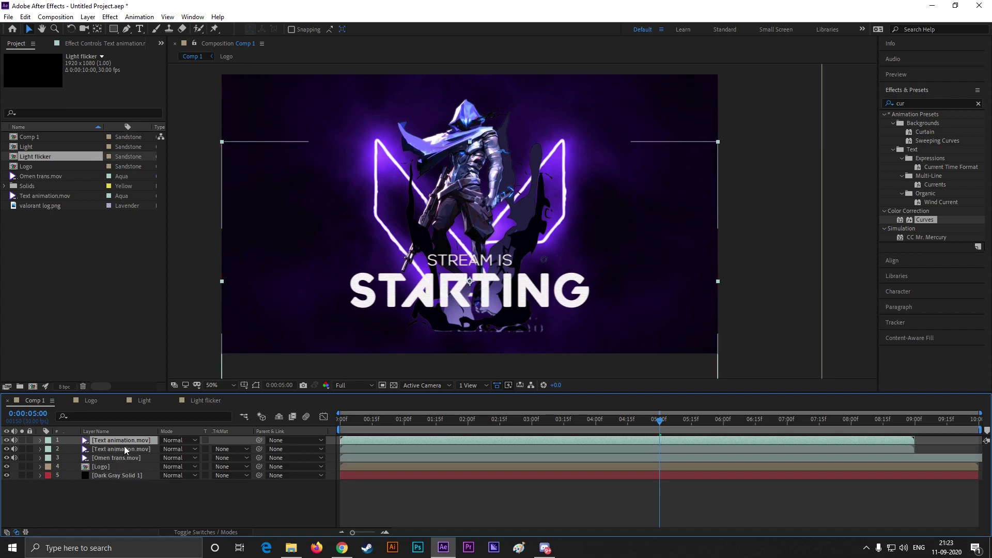
pyautogui.rightClick(139, 448)
pyautogui.click(168, 440)
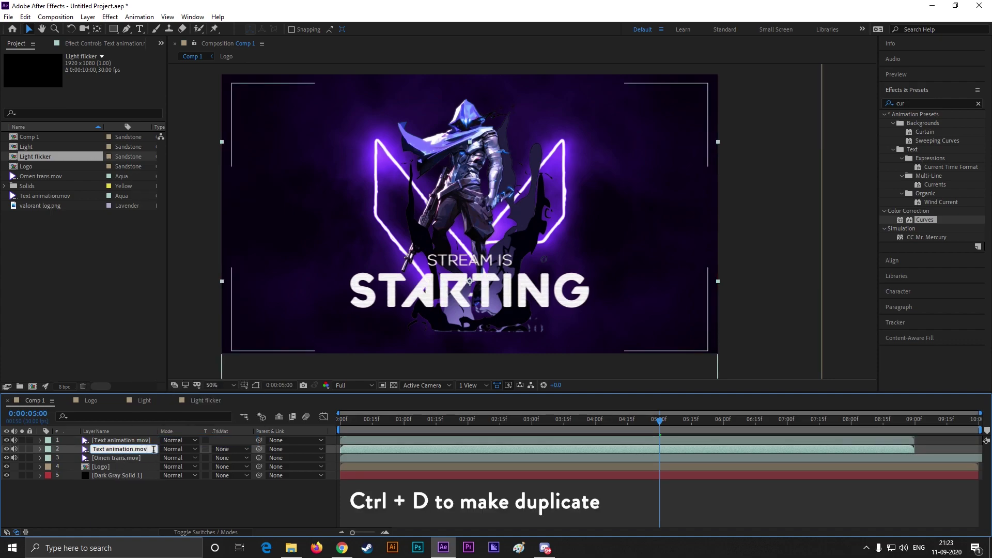
pyautogui.write('1')
pyautogui.rightClick(142, 444)
pyautogui.click(155, 437)
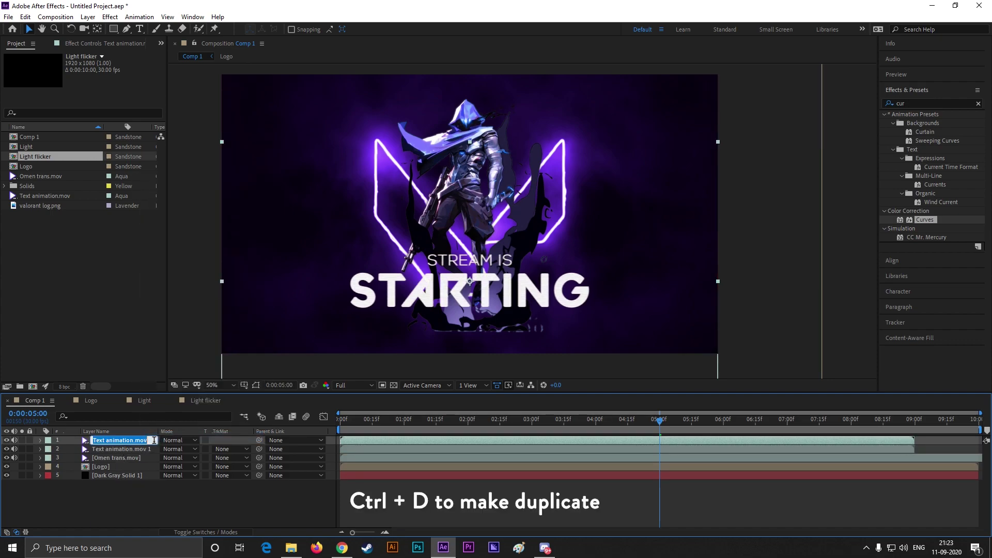
pyautogui.write('2')
pyautogui.press('Return')
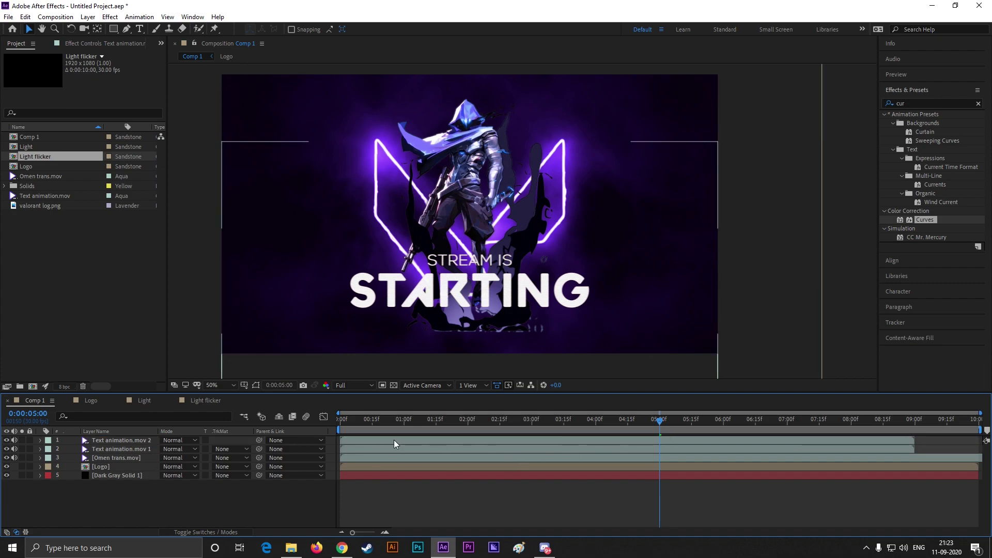
# Start copy 2 at 05:00 and trim copy 1 to end at 5 seconds
pyautogui.moveTo(393, 439); pyautogui.dragTo(713, 438)
pyautogui.click(672, 456)
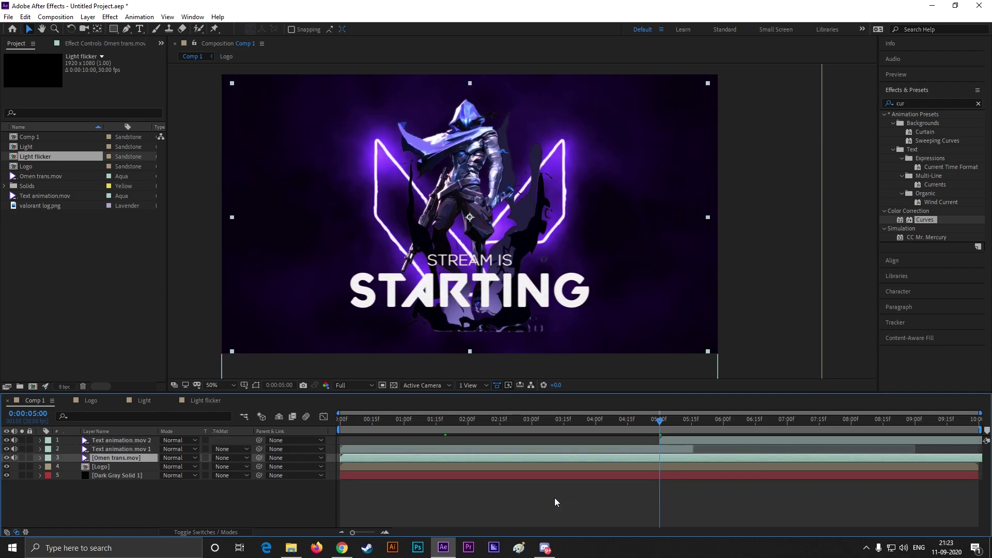
pyautogui.moveTo(693, 448); pyautogui.dragTo(660, 450)
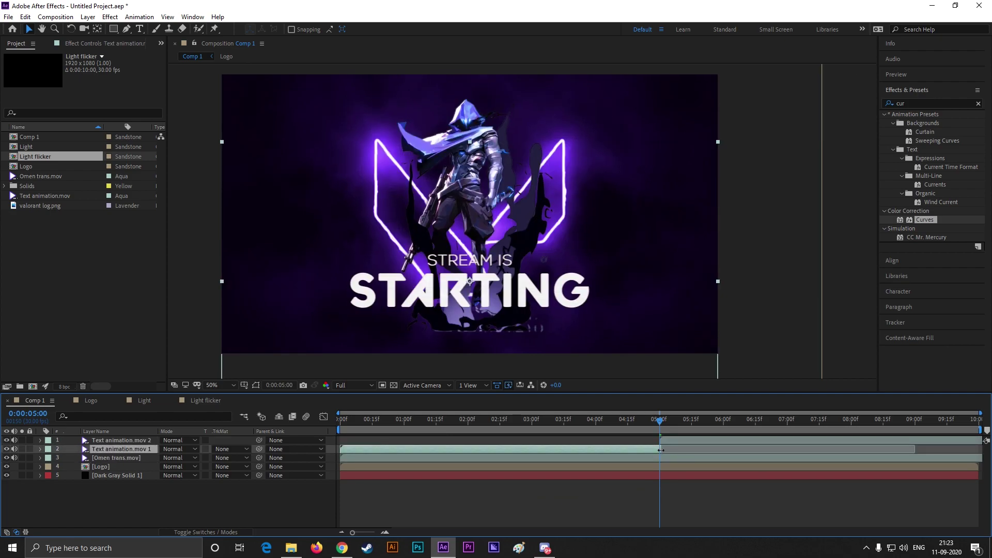
pyautogui.hotkey('ctrl', 'z')
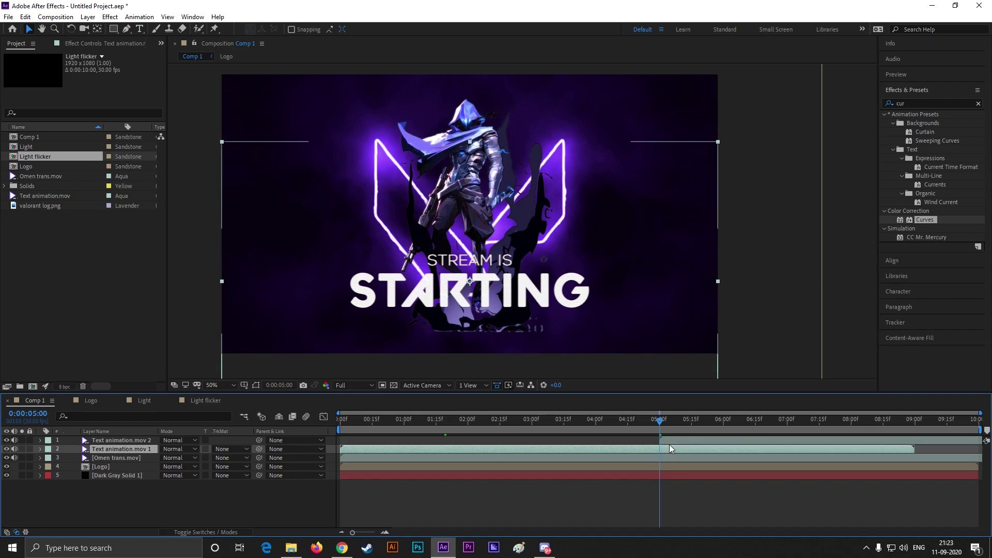
pyautogui.hotkey('ctrl', 'shift', 'z')
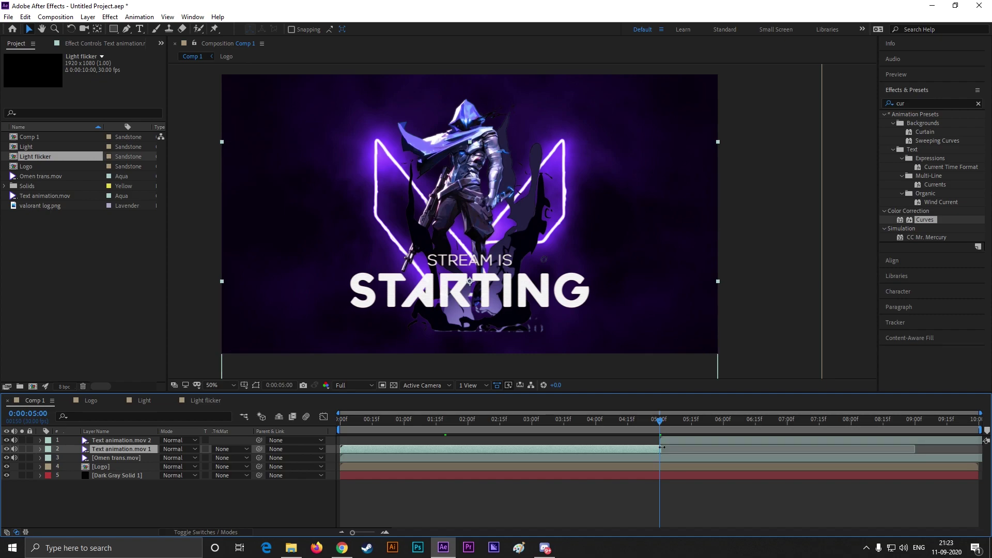
pyautogui.hotkey('ctrl', 'z')
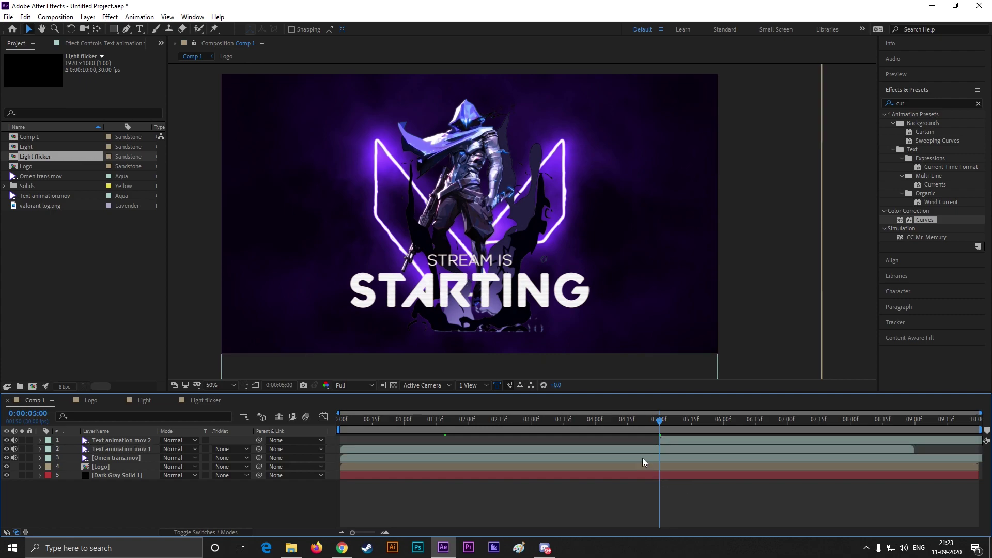
pyautogui.hotkey('alt', ']')
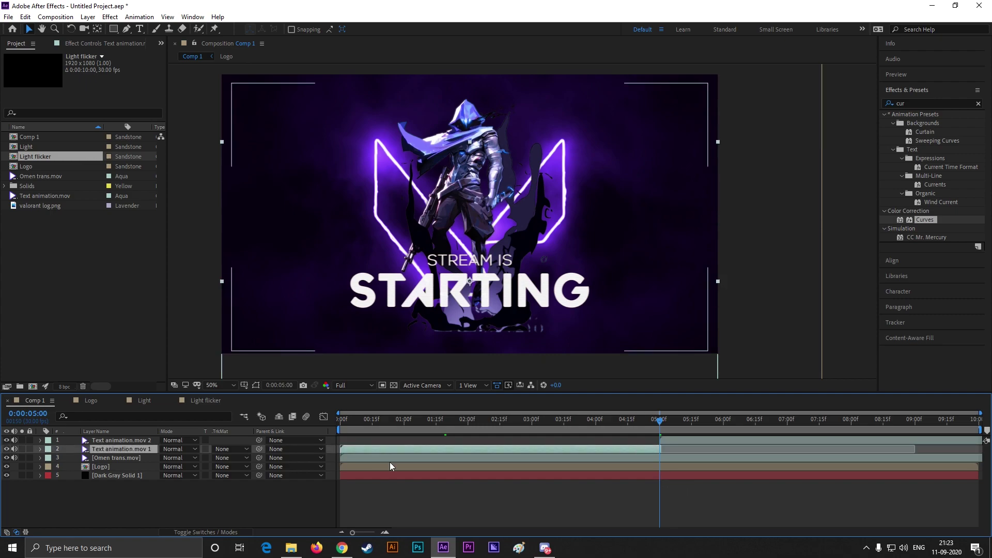
# Preview the composition from the start to check the split text animation
pyautogui.press('Home')
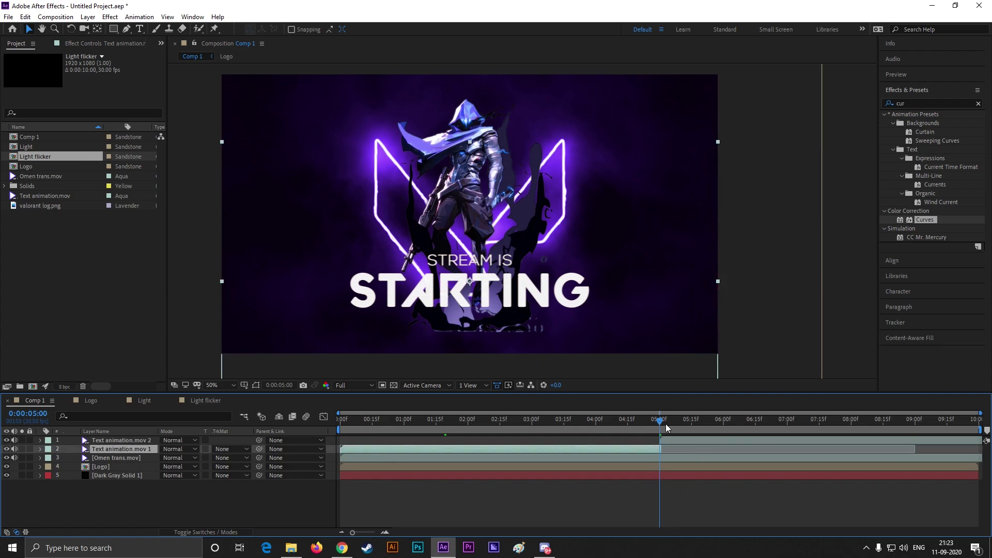
pyautogui.press('space')
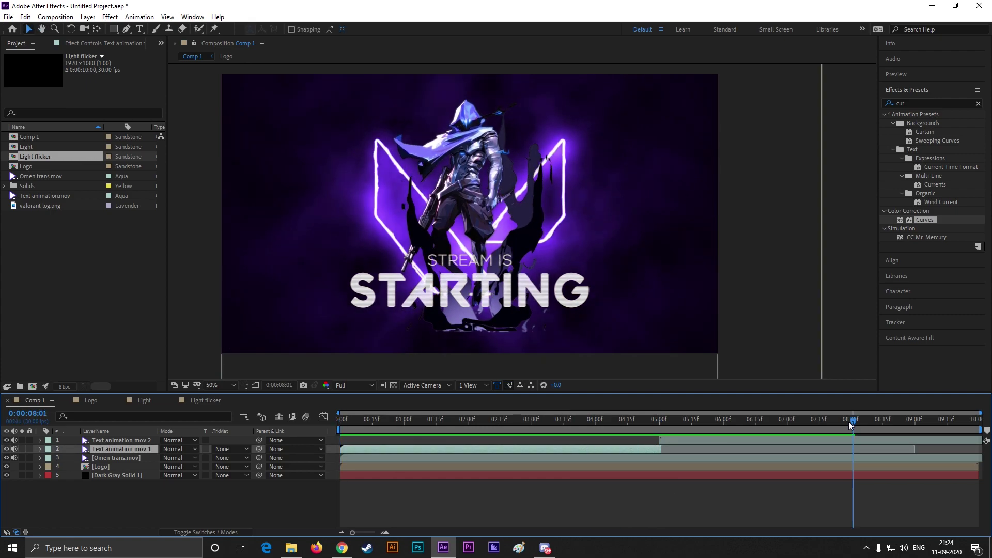
pyautogui.moveTo(563, 424); pyautogui.dragTo(336, 427)
pyautogui.press('space')
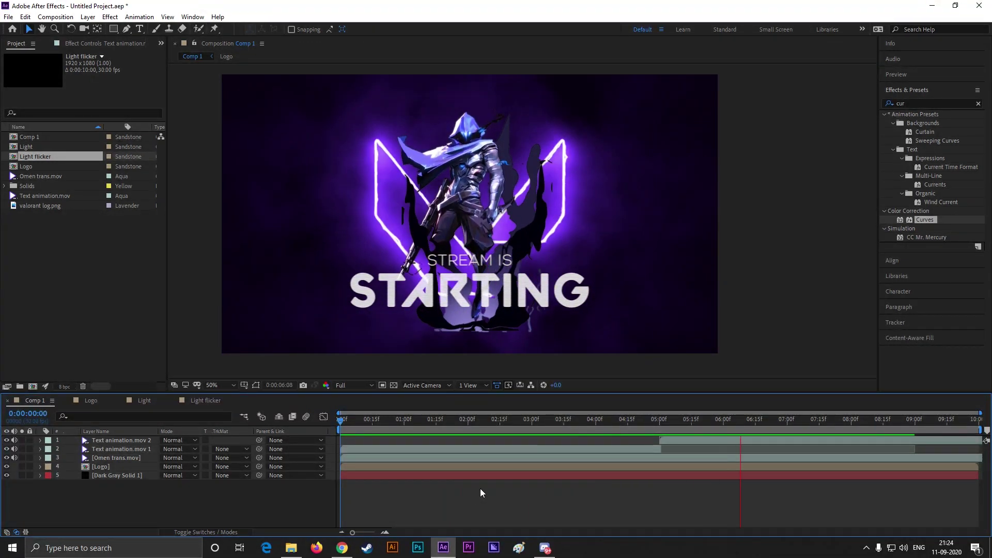
pyautogui.click(453, 425)
pyautogui.moveTo(438, 425); pyautogui.dragTo(355, 426)
pyautogui.click(67, 281)
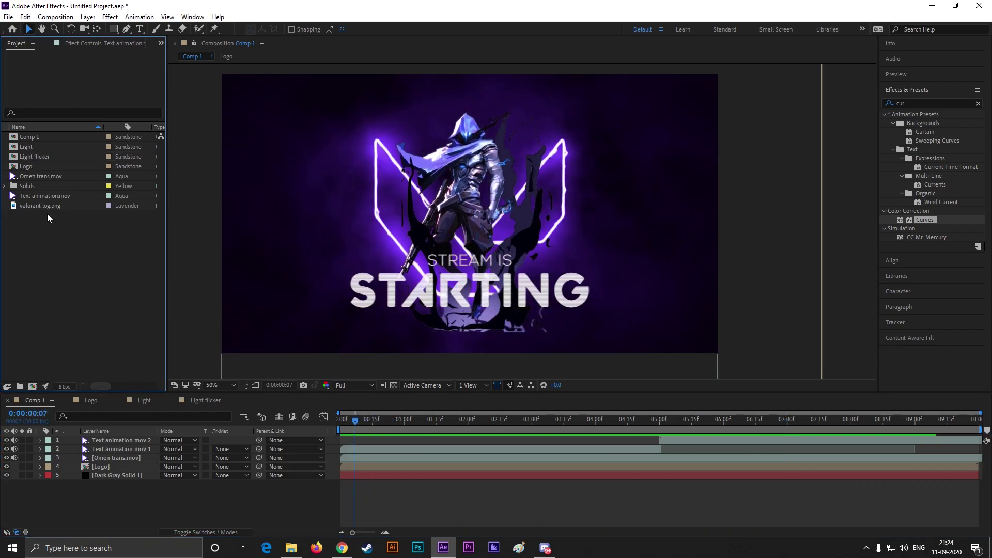
# Add the Light comp as the top layer of Comp 1 and check its opening frames
pyautogui.moveTo(23, 150); pyautogui.dragTo(99, 442)
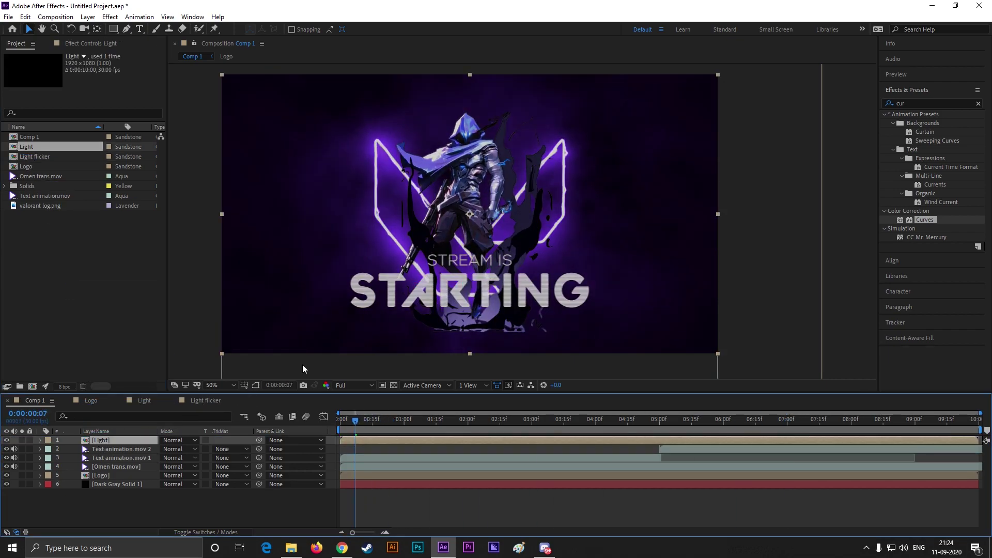
pyautogui.moveTo(349, 426)
pyautogui.mouseDown()
pyautogui.moveTo(329, 430)
pyautogui.moveTo(360, 423)
pyautogui.mouseUp()
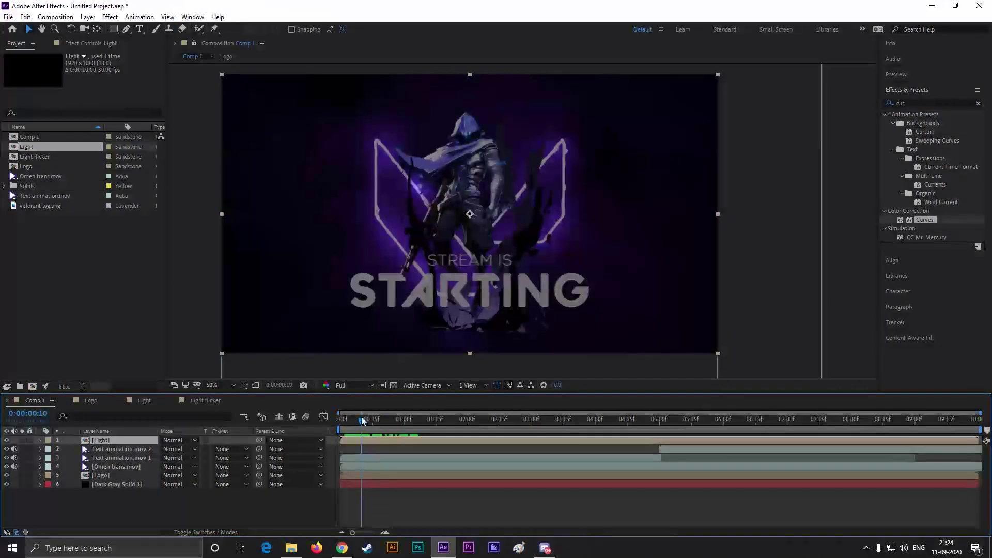
pyautogui.click(330, 423)
# Shift layers 2–6 to start about one second later, after the light glow
pyautogui.click(100, 487)
pyautogui.click(130, 454)
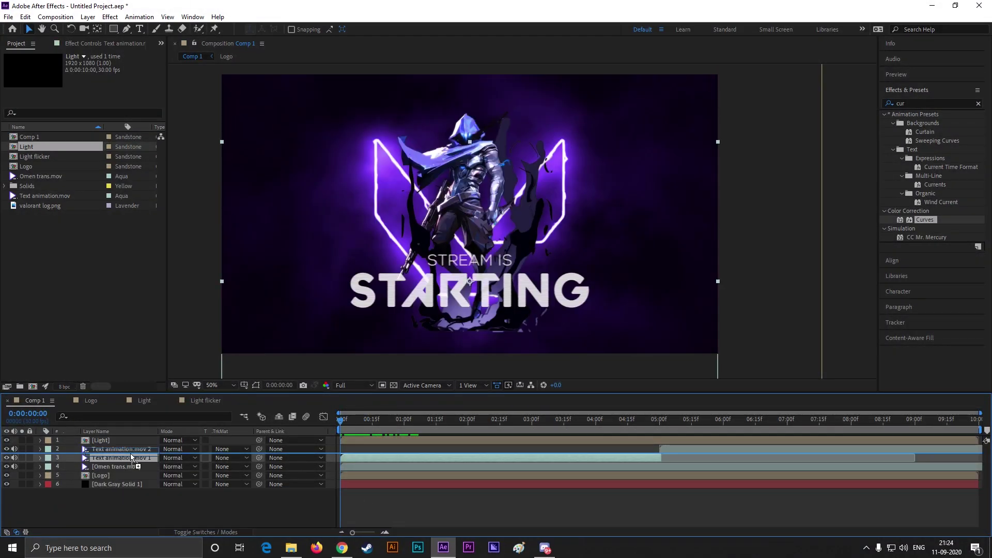
pyautogui.click(92, 495)
pyautogui.moveTo(92, 495); pyautogui.dragTo(126, 449)
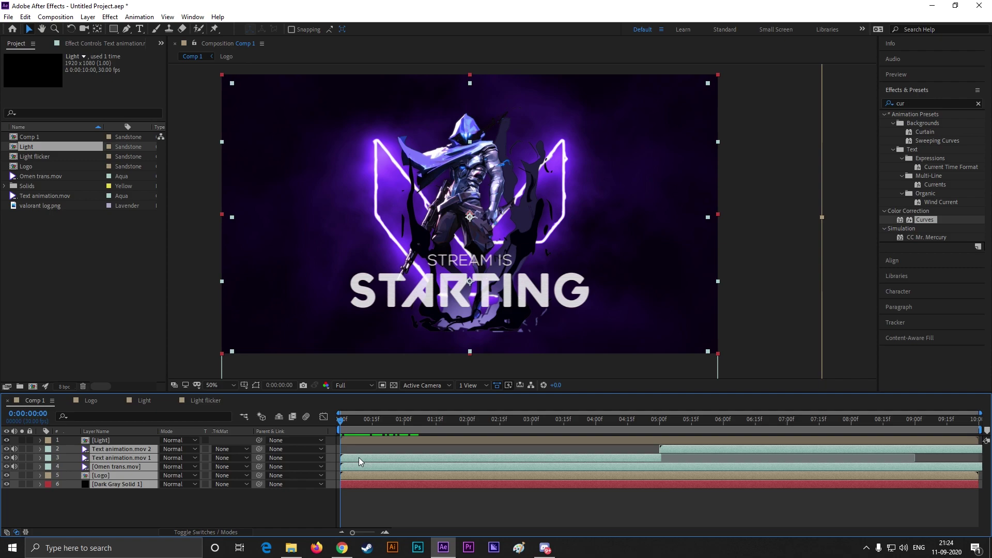
pyautogui.moveTo(354, 457); pyautogui.dragTo(388, 463)
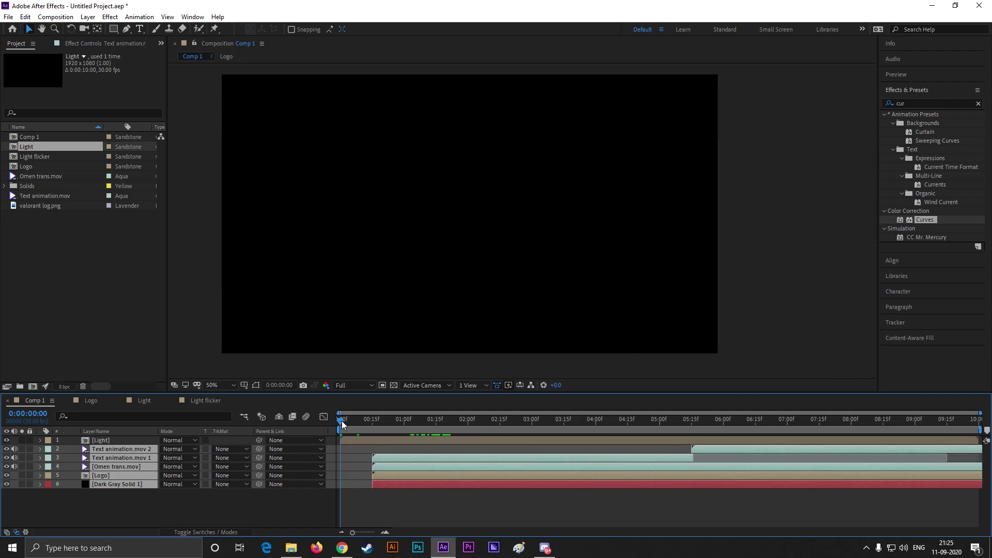
pyautogui.moveTo(342, 425); pyautogui.dragTo(380, 425)
# Show the rulers and place vertical and horizontal guides across the composition
pyautogui.hotkey('ctrl', 'r')
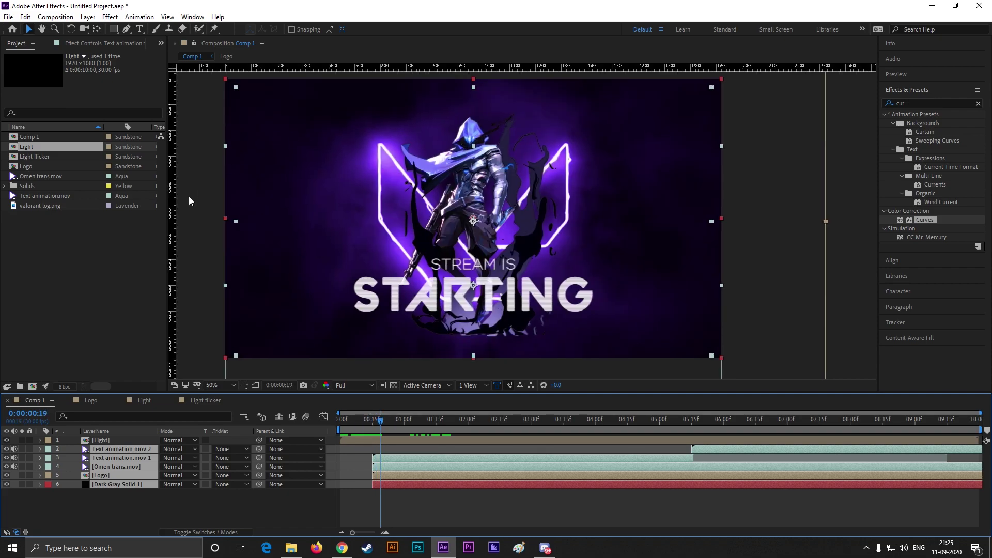
pyautogui.moveTo(172, 197); pyautogui.dragTo(419, 229)
pyautogui.moveTo(488, 69); pyautogui.dragTo(482, 138)
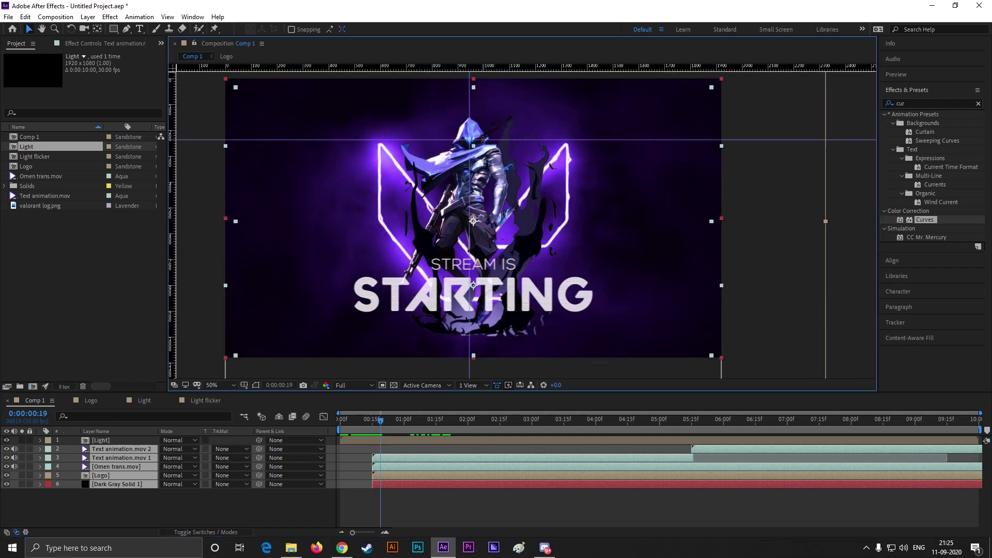
pyautogui.scroll(2, 479, 147)
# Move the Light glow to position 1135, 344 and add Light flicker above it
pyautogui.click(410, 241)
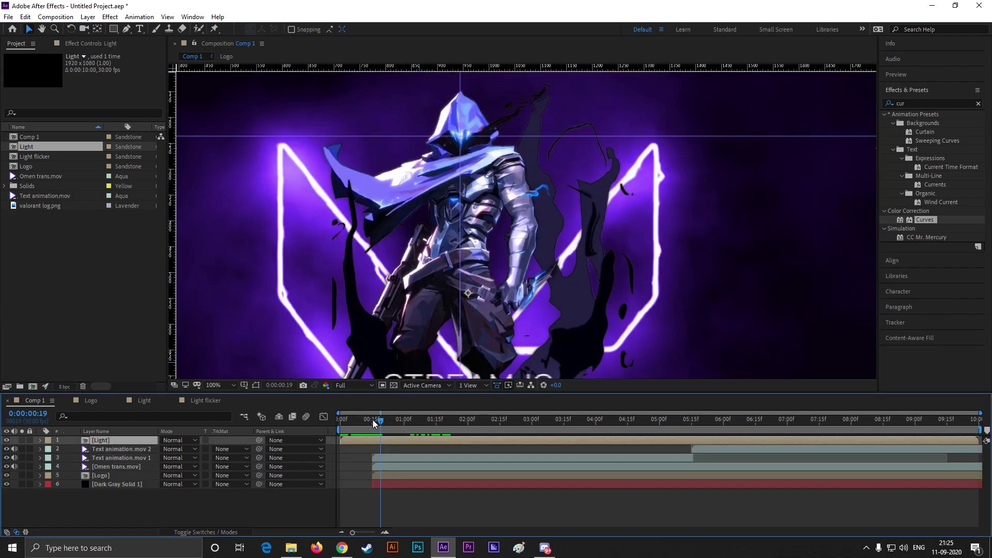
pyautogui.moveTo(375, 424)
pyautogui.mouseDown()
pyautogui.moveTo(358, 421)
pyautogui.moveTo(370, 421)
pyautogui.mouseUp()
pyautogui.press('p')
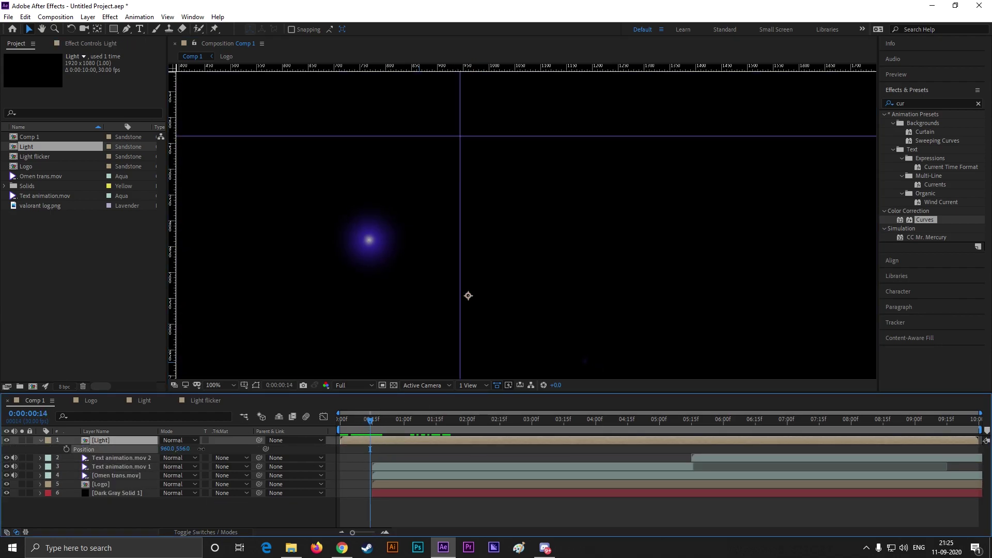
pyautogui.moveTo(201, 449); pyautogui.dragTo(85, 449)
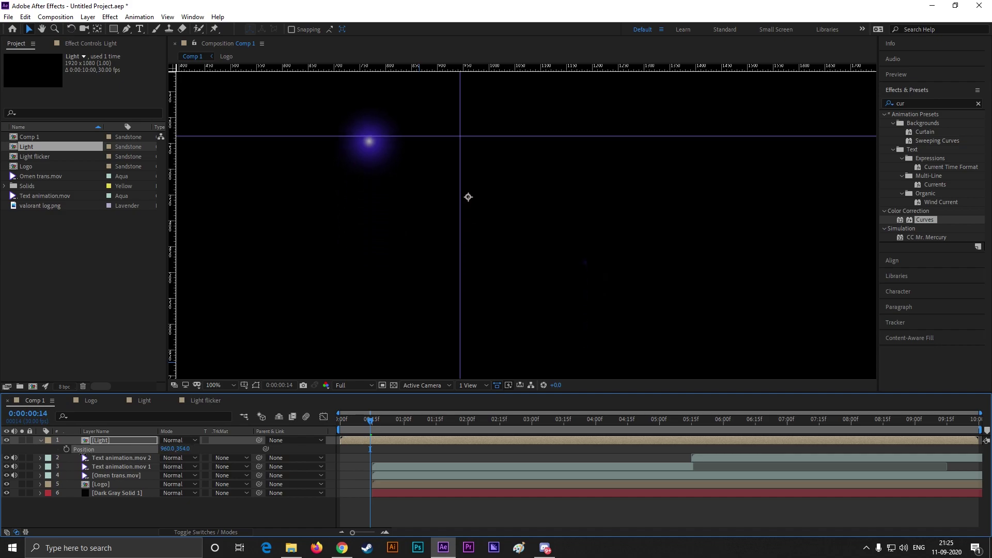
pyautogui.moveTo(168, 449); pyautogui.dragTo(263, 450)
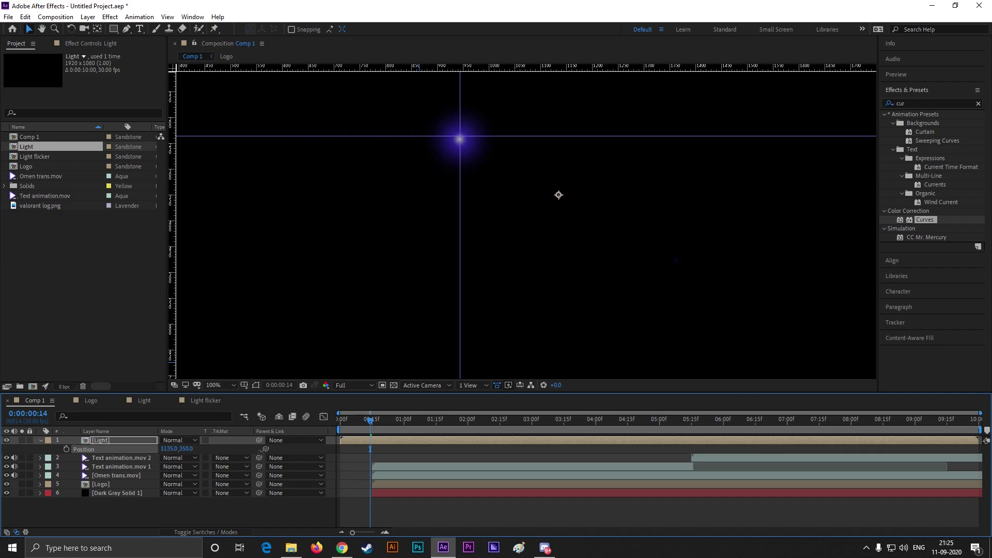
pyautogui.press('Return')
pyautogui.press('space')
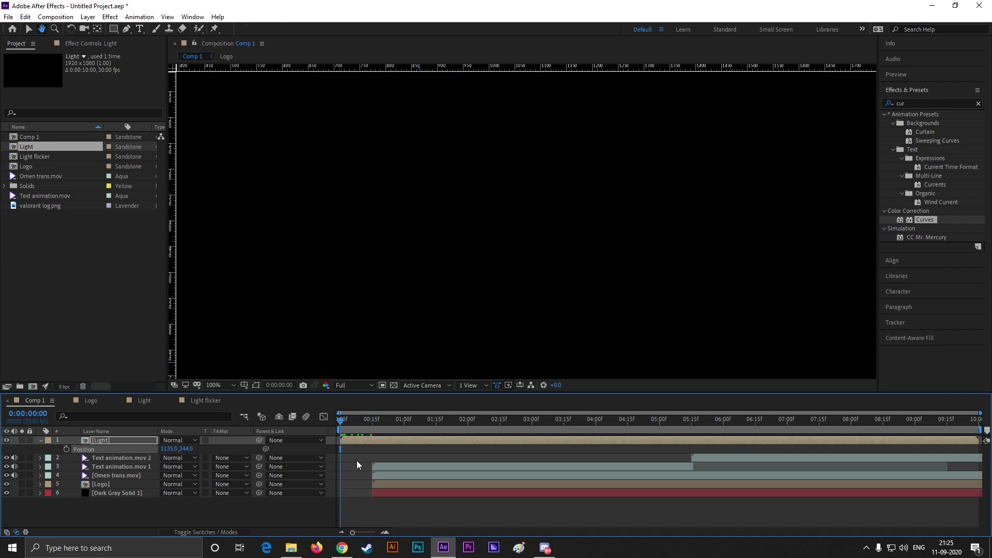
pyautogui.press('space')
pyautogui.click(364, 434)
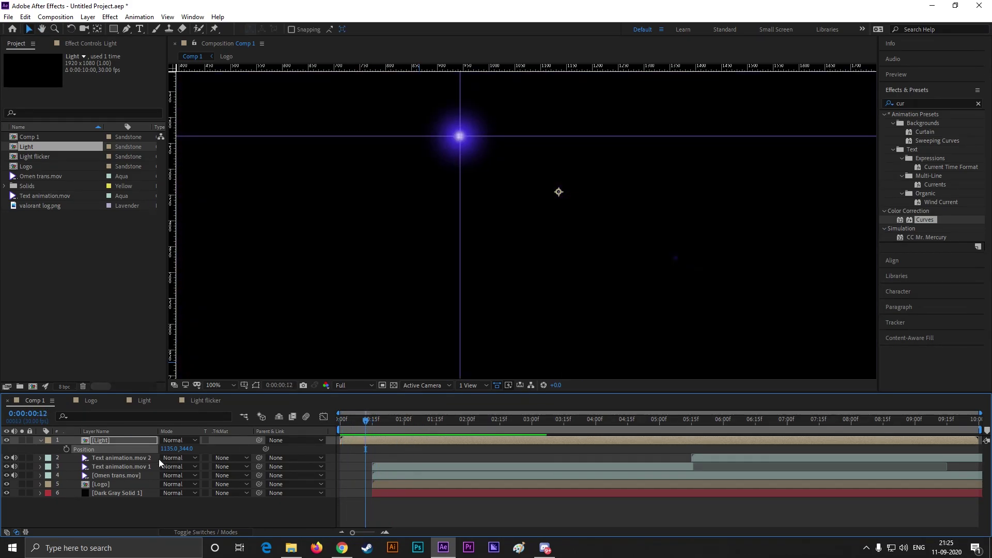
pyautogui.moveTo(33, 156); pyautogui.dragTo(390, 437)
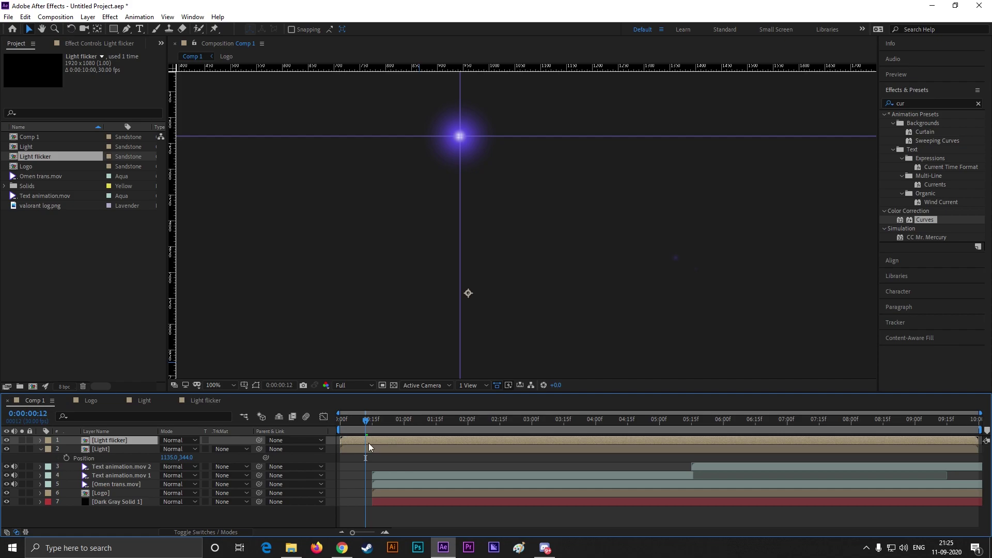
pyautogui.press('space')
pyautogui.click(376, 424)
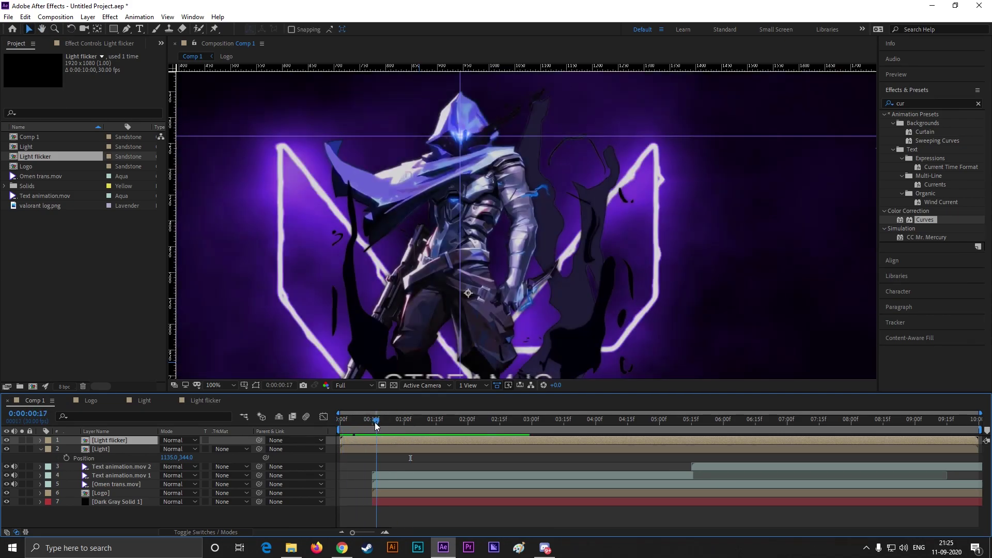
pyautogui.moveTo(375, 423); pyautogui.dragTo(395, 439)
pyautogui.press('space')
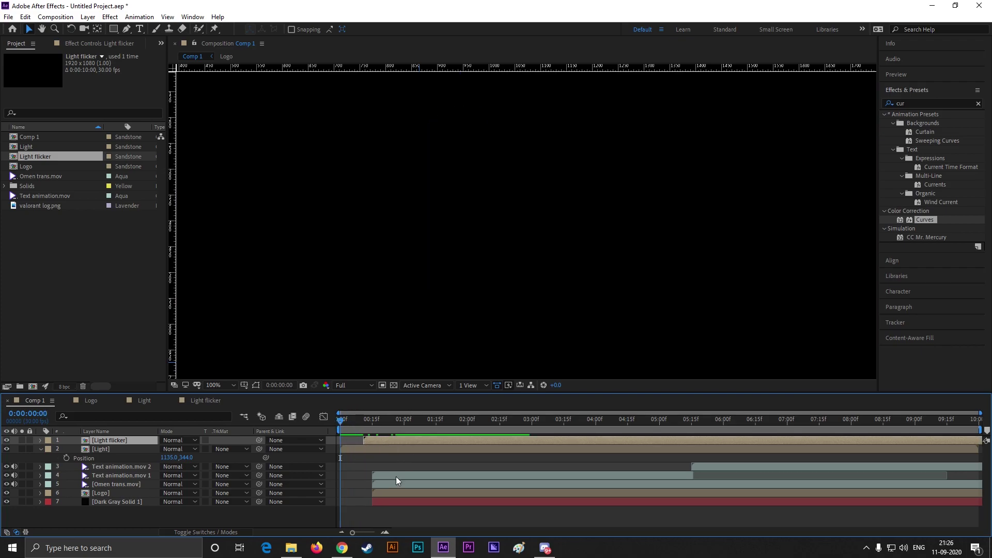
pyautogui.scroll(-2, 405, 294)
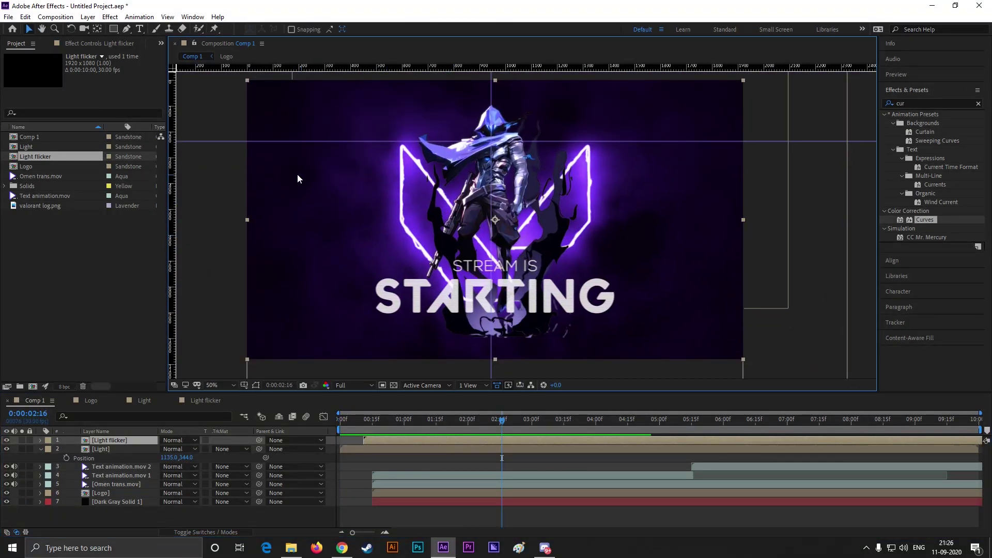
pyautogui.scroll(-2, 278, 140)
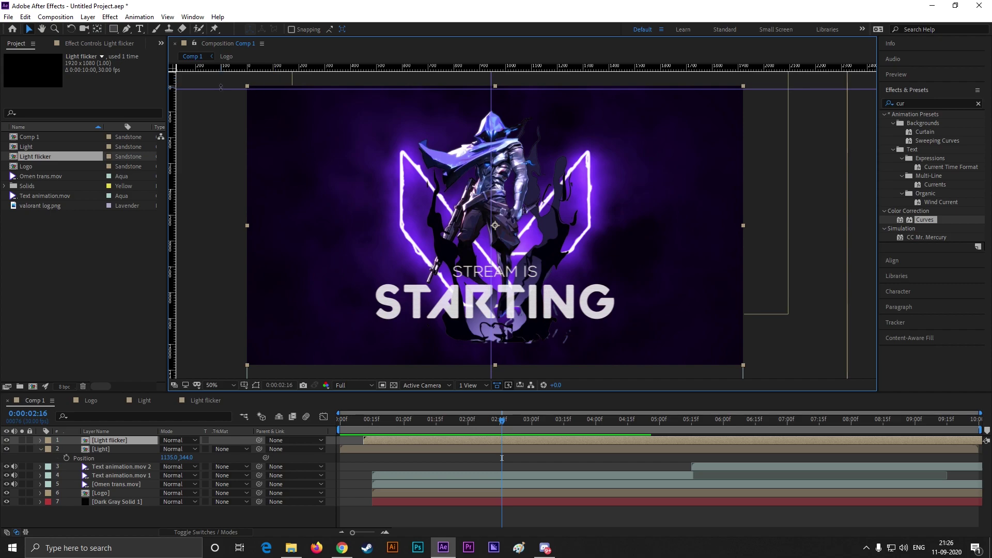
# Remove the horizontal guide, hide the rulers, and replay the preview from the start
pyautogui.moveTo(221, 87); pyautogui.dragTo(220, 67)
pyautogui.hotkey('ctrl', 'r')
pyautogui.scroll(-2, 798, 263)
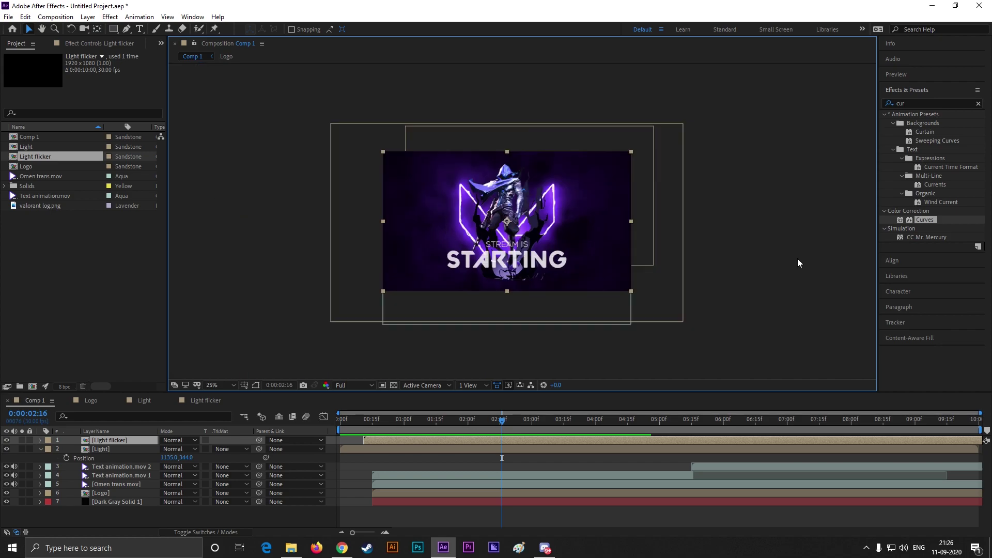
pyautogui.scroll(2, 798, 263)
pyautogui.click(485, 482)
pyautogui.press('Home')
pyautogui.press('space')
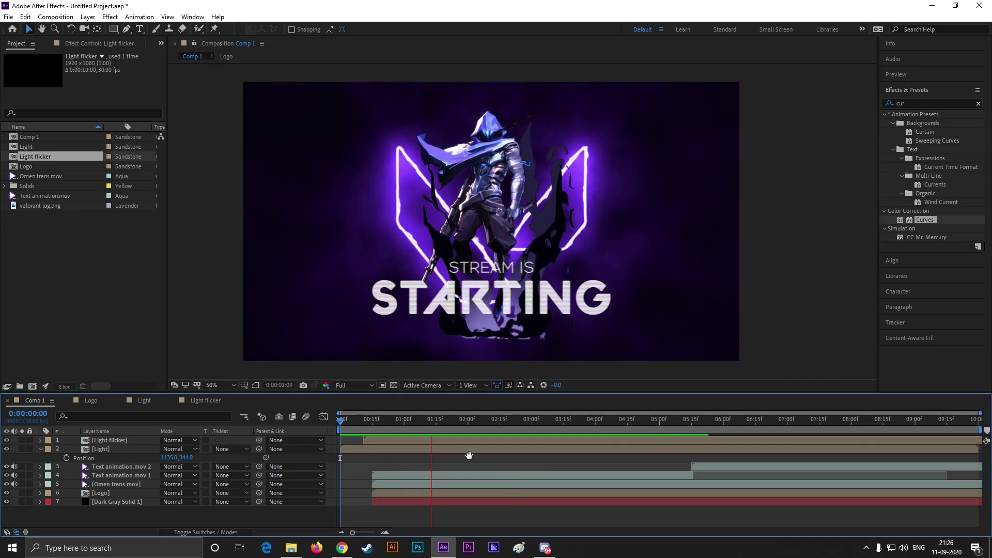
# Start Light flicker slightly earlier and the Dark Gray Solid background at 0:00
pyautogui.moveTo(385, 442); pyautogui.dragTo(374, 442)
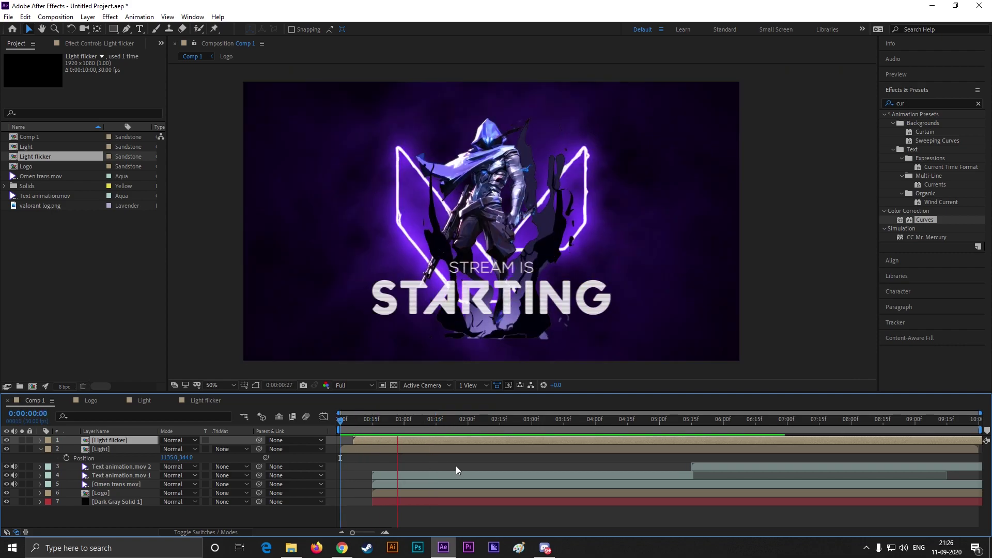
pyautogui.moveTo(401, 502); pyautogui.dragTo(371, 503)
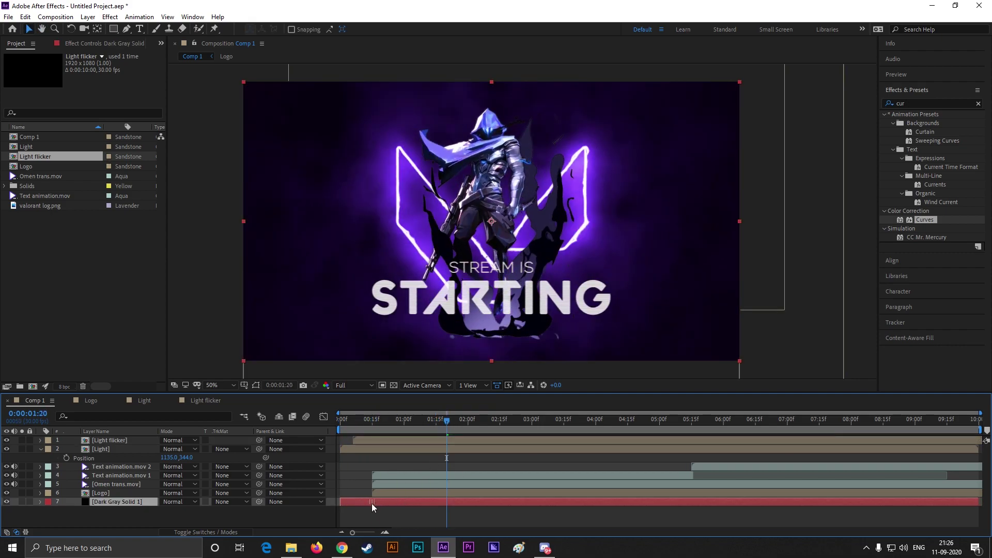
pyautogui.click(368, 423)
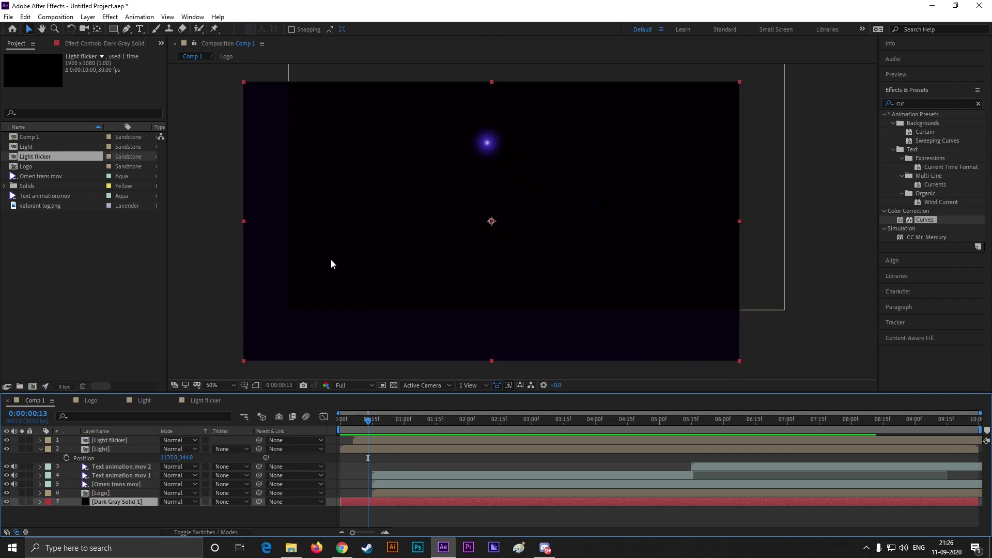
# Set the Light layer's blending mode to Screen and preview Comp 1
pyautogui.click(116, 448)
pyautogui.click(179, 448)
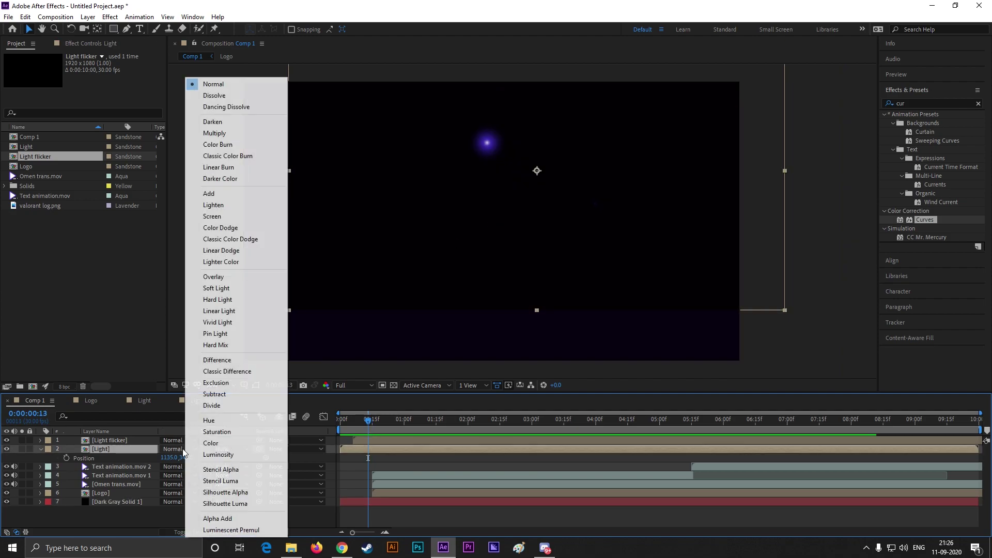
pyautogui.click(207, 216)
pyautogui.press('space')
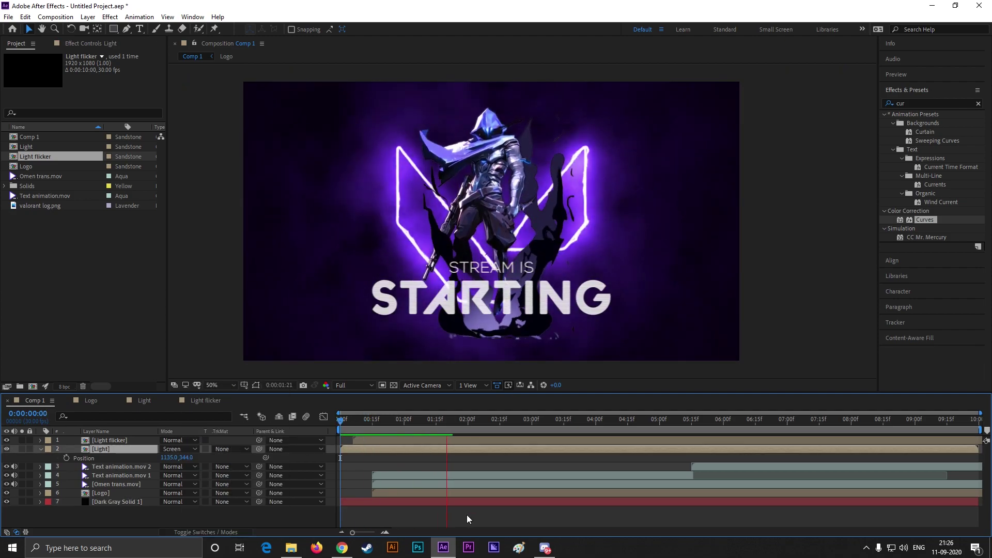
# In the Light comp, raise the Lens Flare brightness to 60%
pyautogui.click(144, 400)
pyautogui.moveTo(601, 419); pyautogui.dragTo(399, 423)
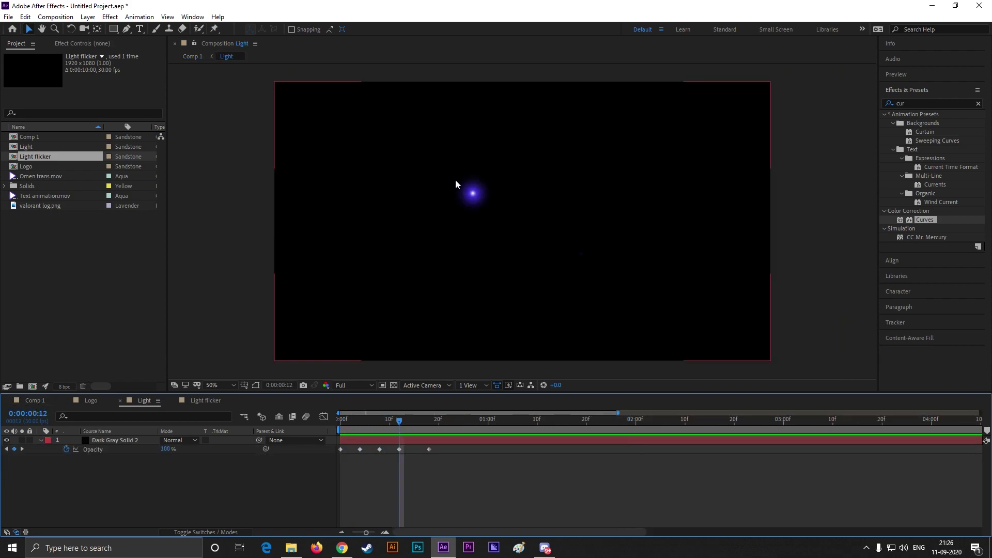
pyautogui.click(79, 44)
pyautogui.click(115, 440)
pyautogui.moveTo(96, 83); pyautogui.dragTo(100, 82)
pyautogui.moveTo(399, 420); pyautogui.dragTo(408, 420)
pyautogui.scroll(-5, 116, 365)
pyautogui.click(124, 381)
pyautogui.moveTo(124, 382); pyautogui.dragTo(158, 383)
pyautogui.scroll(5, 83, 206)
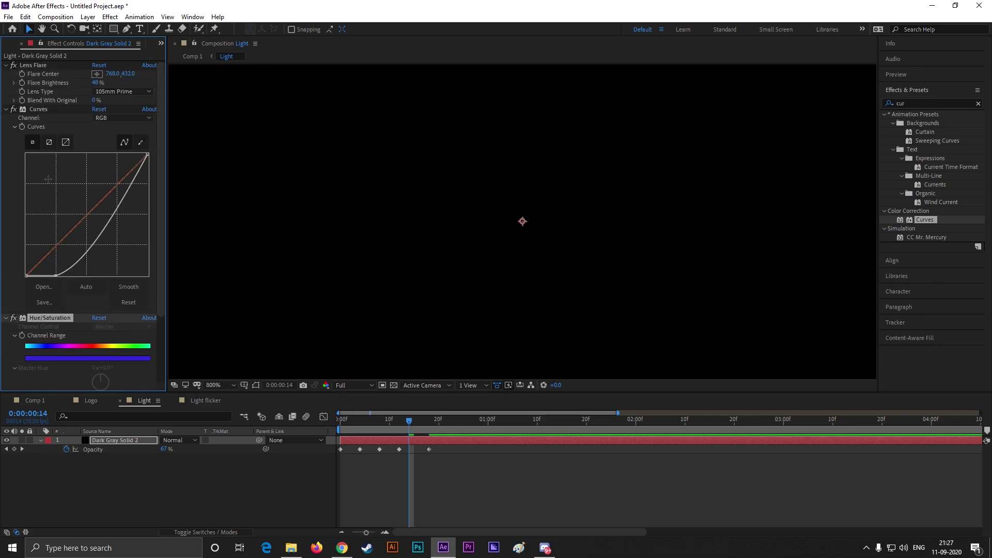
pyautogui.moveTo(97, 83); pyautogui.dragTo(101, 81)
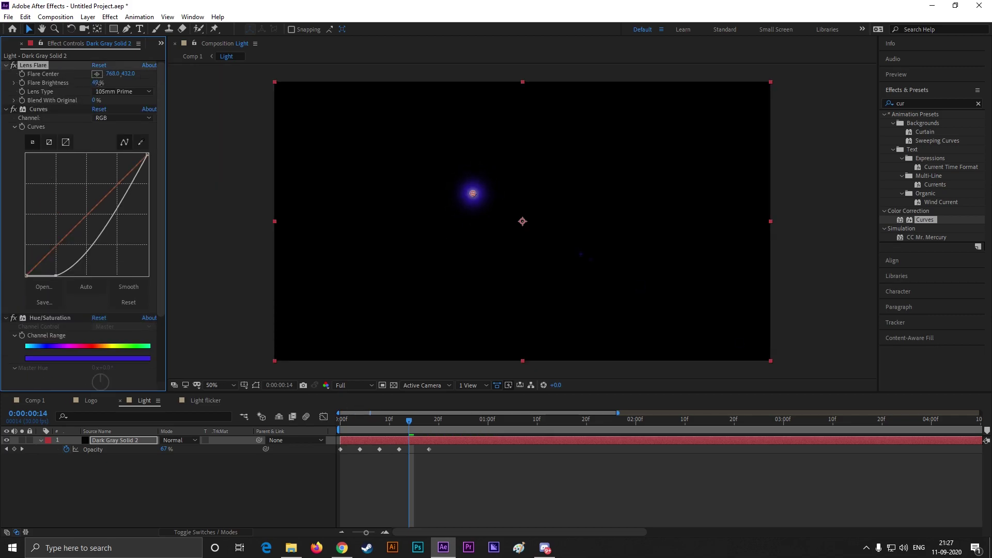
pyautogui.click(35, 400)
pyautogui.press('Home')
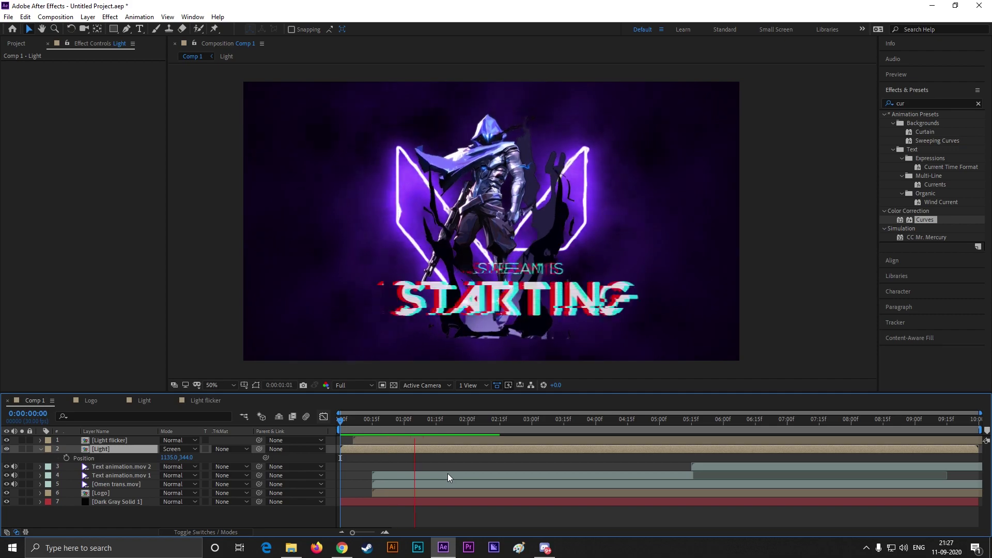
pyautogui.click(620, 323)
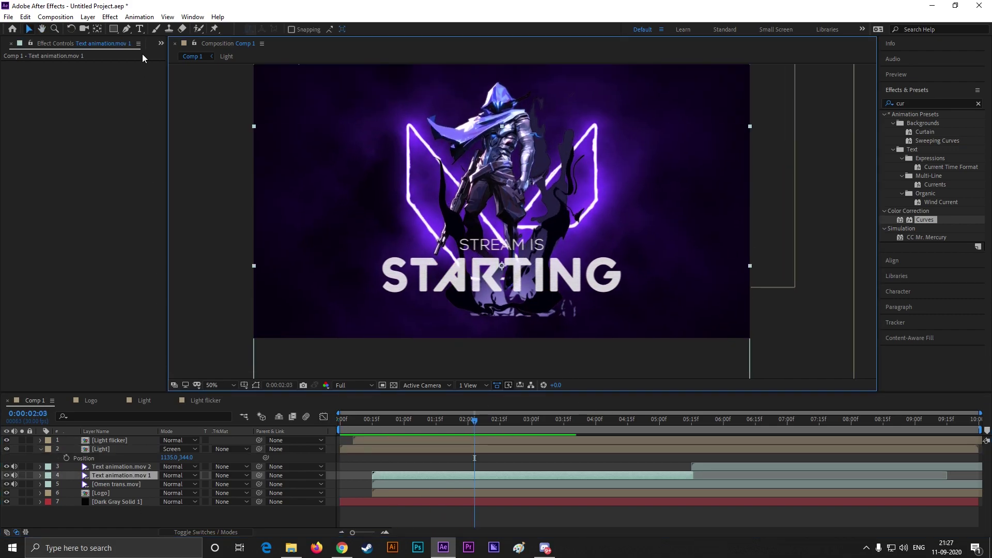
pyautogui.hotkey('ctrl', 't')
pyautogui.click(517, 315)
pyautogui.write('@yourname')
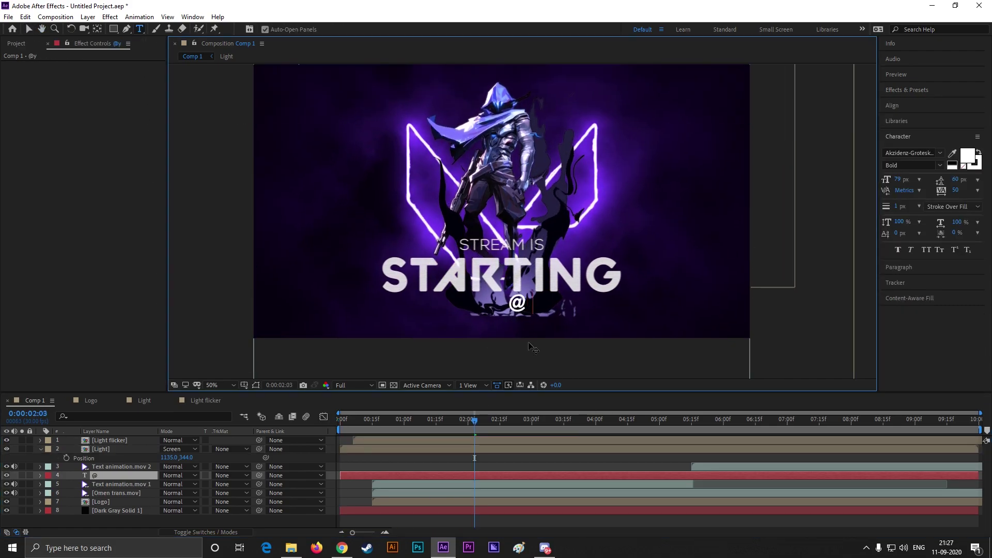
pyautogui.click(29, 29)
pyautogui.scroll(2, 569, 283)
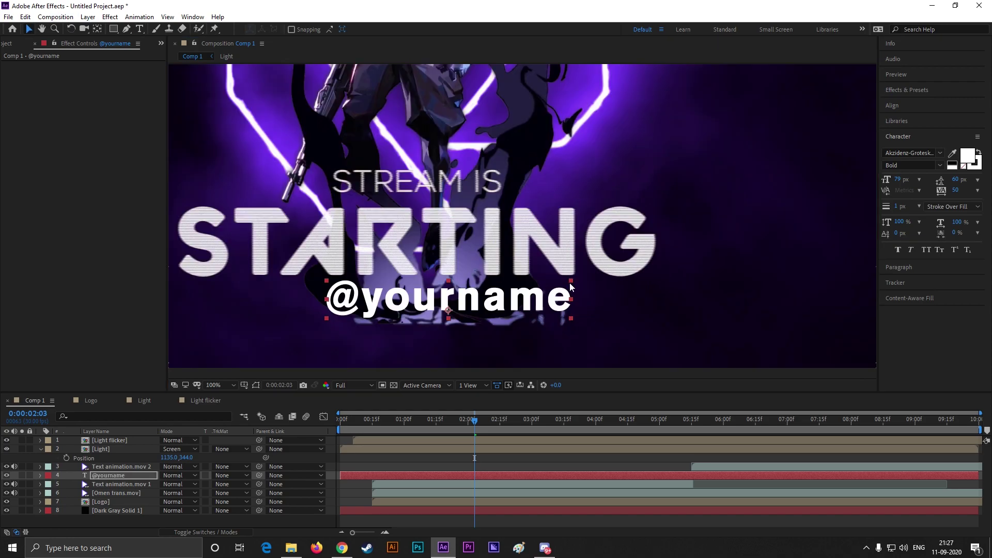
pyautogui.moveTo(491, 314); pyautogui.dragTo(619, 307)
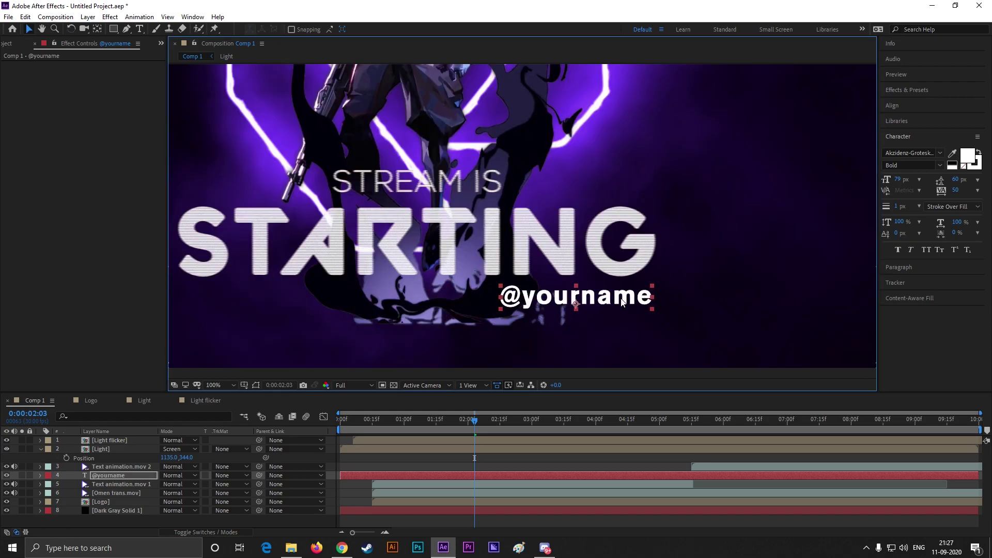
pyautogui.click(929, 154)
pyautogui.write('gotha')
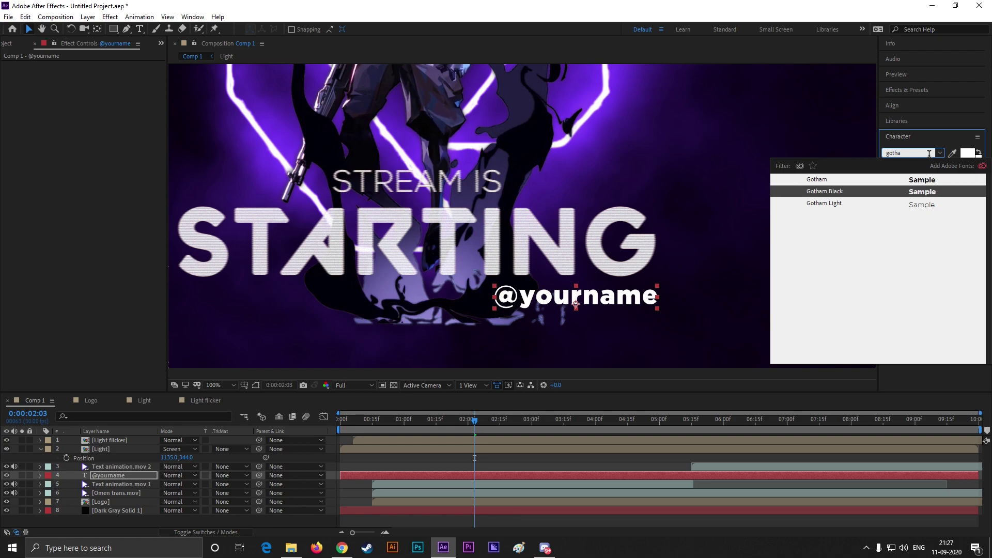
pyautogui.press('BackSpace')
pyautogui.press('BackSpace')
pyautogui.write('nexa bold')
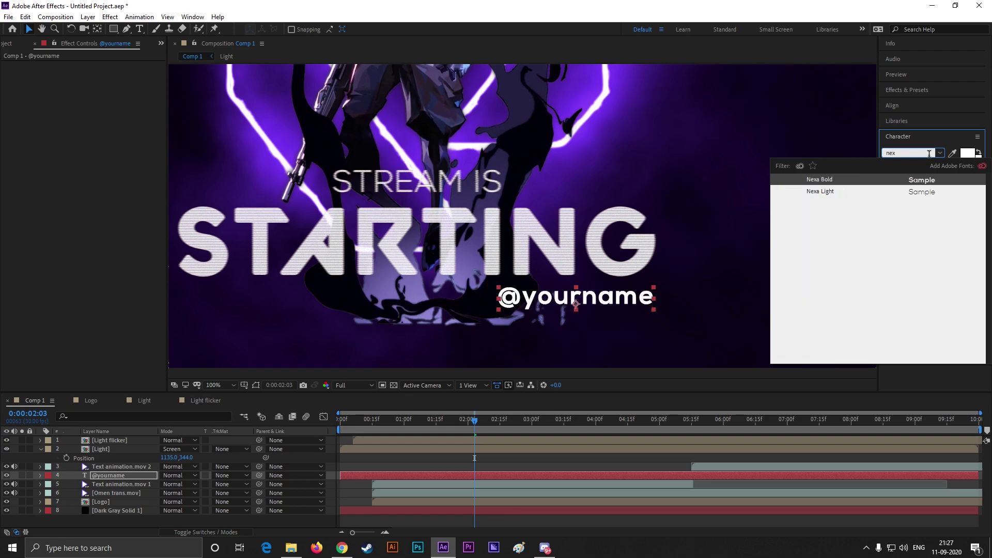
pyautogui.press('Return')
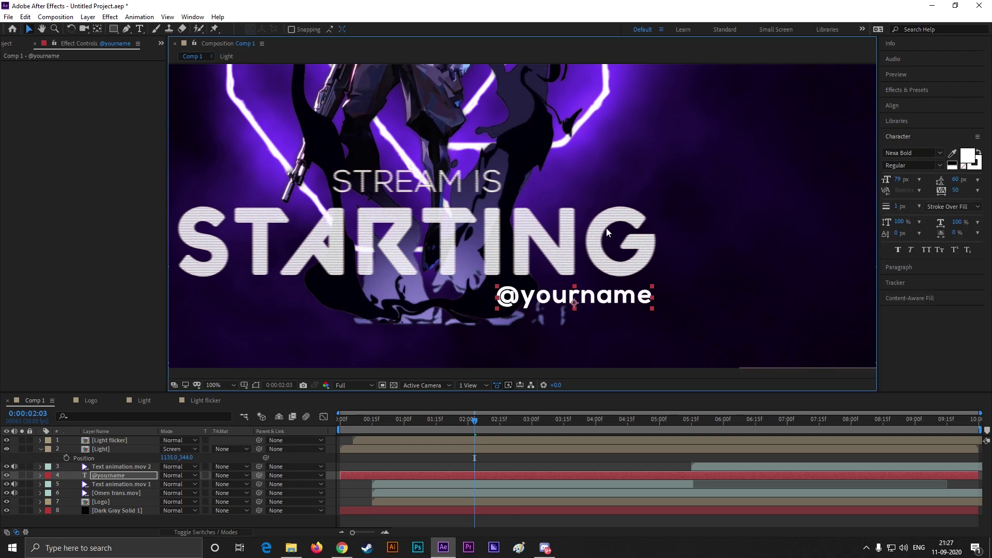
pyautogui.click(907, 90)
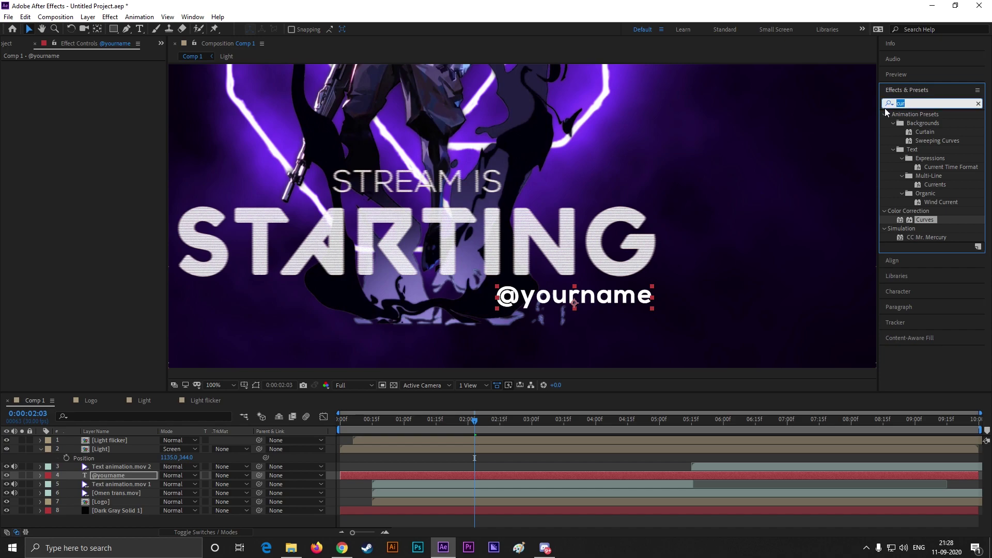
pyautogui.click(885, 105)
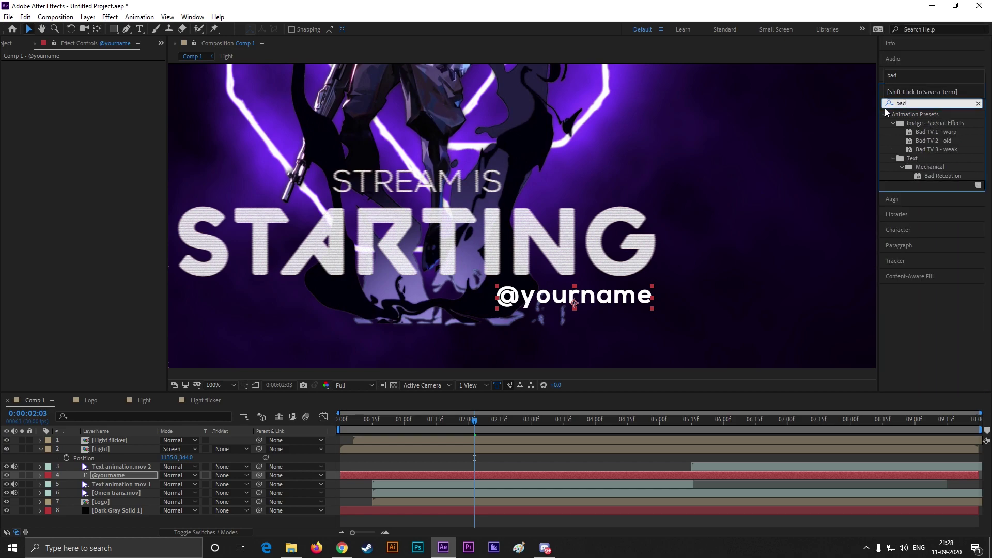
pyautogui.doubleClick(928, 141)
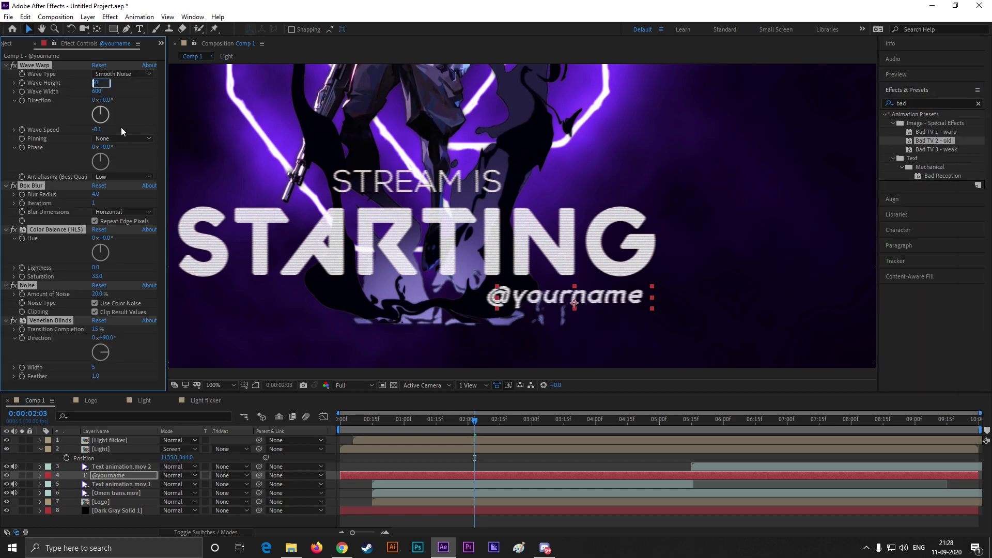
pyautogui.write('2')
pyautogui.press('Return')
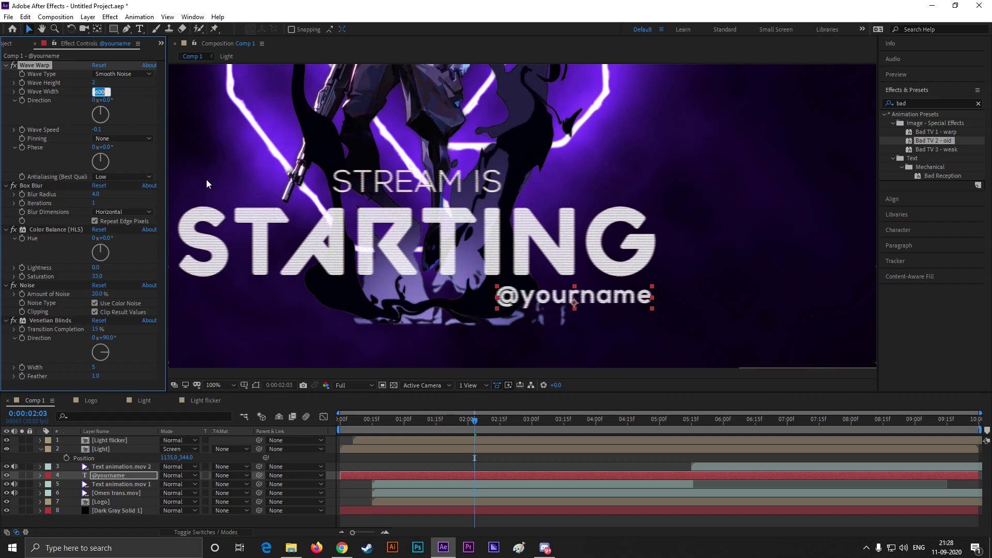
pyautogui.write('2')
pyautogui.press('Return')
pyautogui.moveTo(474, 423); pyautogui.dragTo(340, 420)
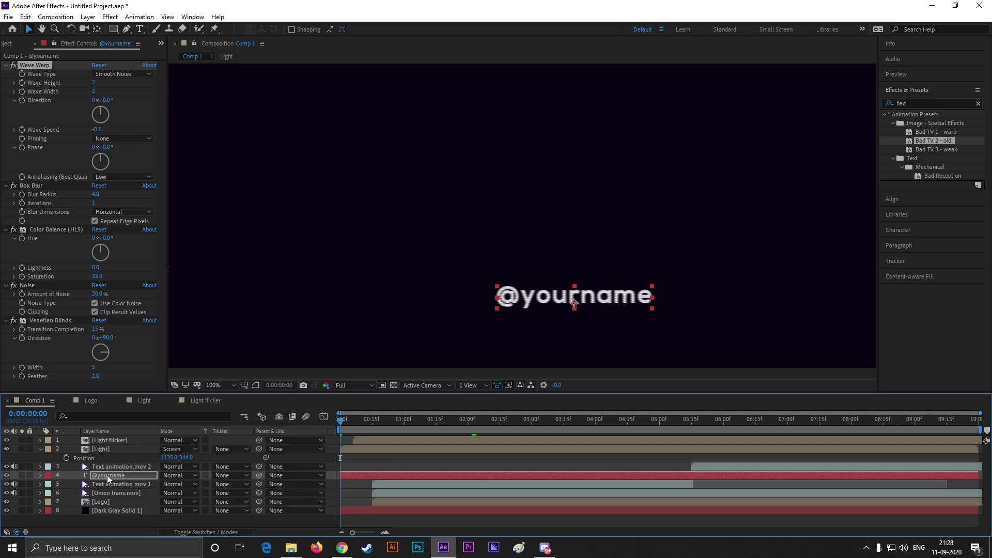
pyautogui.moveTo(341, 476); pyautogui.dragTo(372, 476)
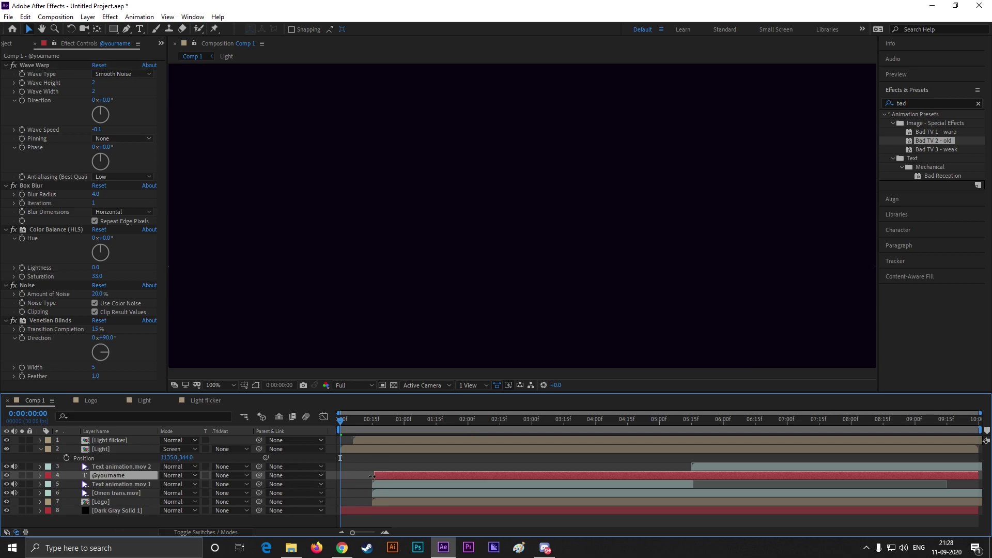
pyautogui.moveTo(342, 428); pyautogui.dragTo(372, 429)
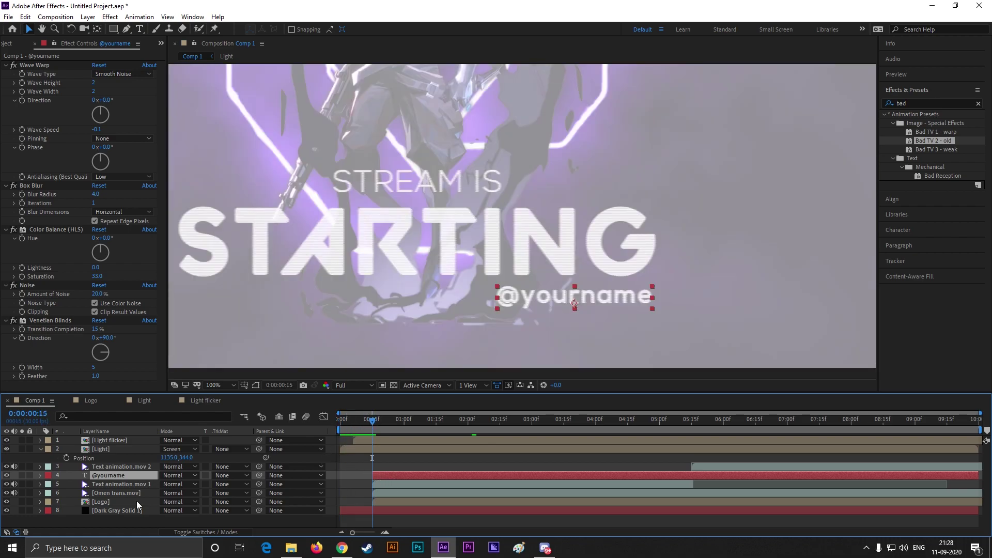
pyautogui.press('t')
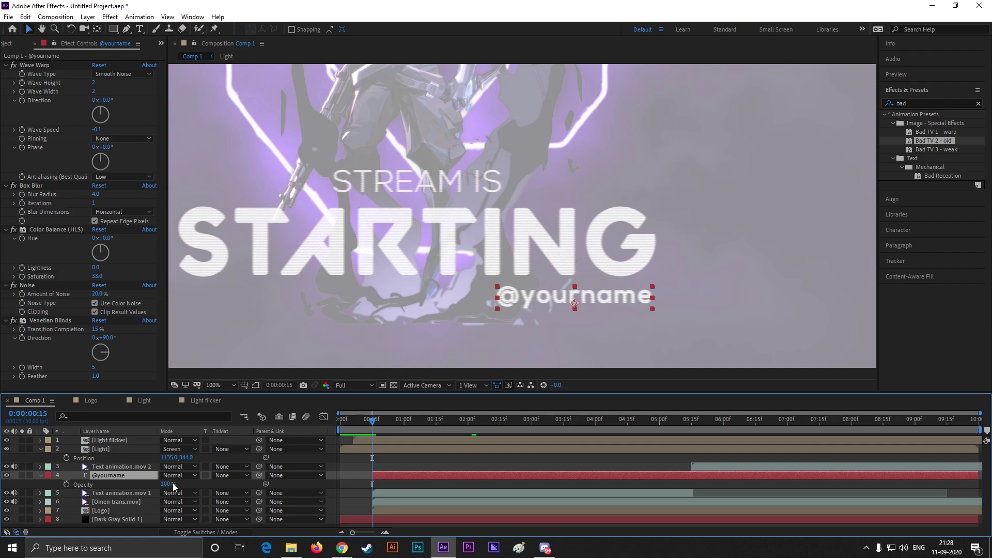
pyautogui.click(66, 484)
pyautogui.moveTo(170, 484); pyautogui.dragTo(129, 484)
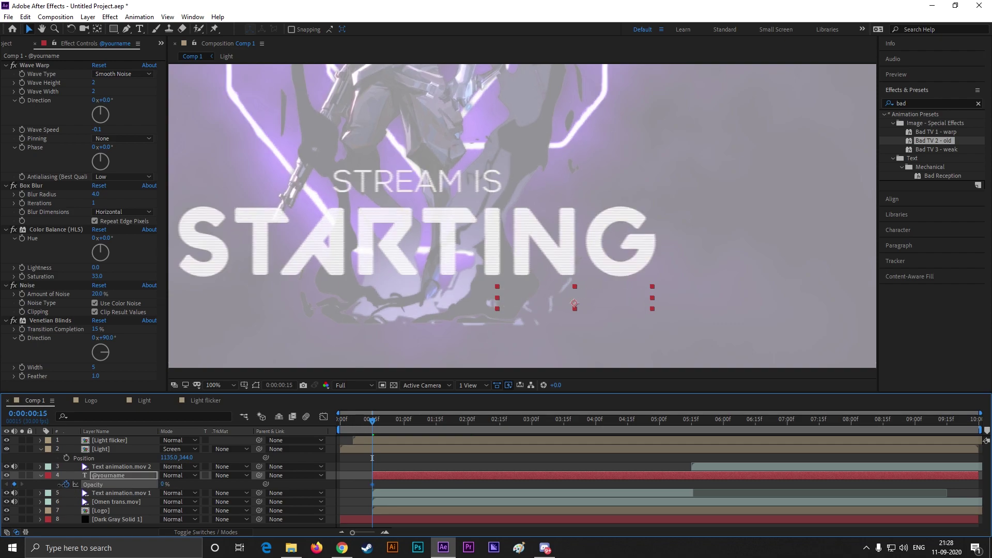
pyautogui.click(391, 420)
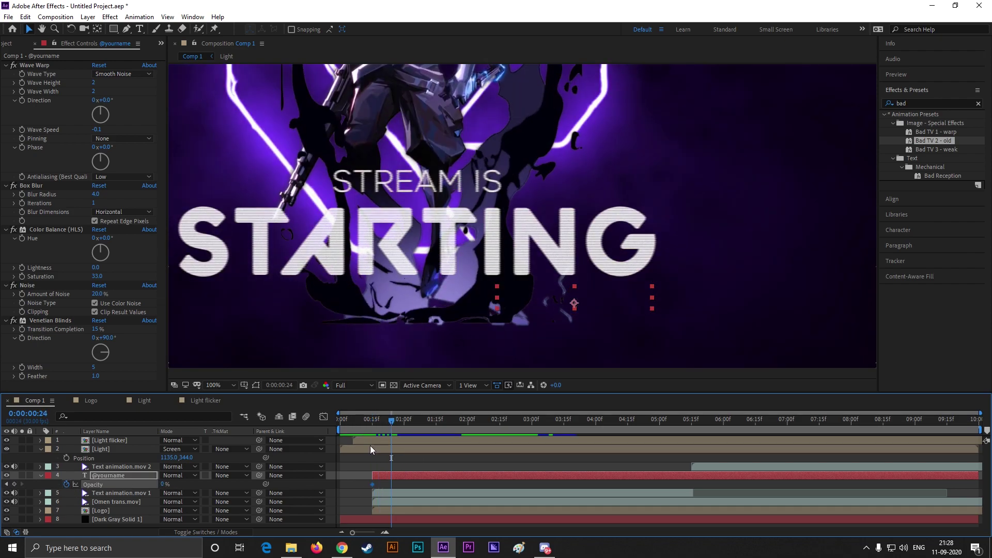
pyautogui.moveTo(163, 484); pyautogui.dragTo(214, 484)
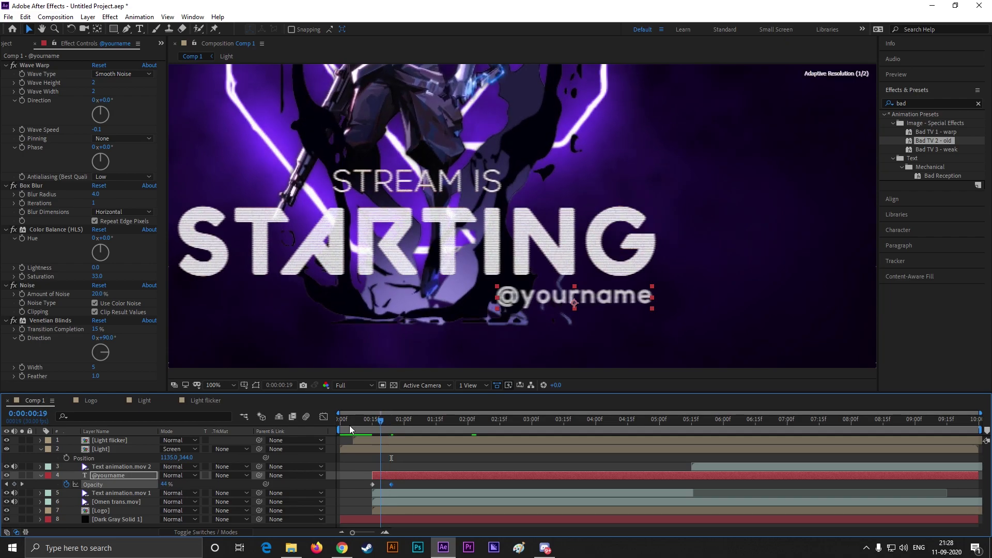
pyautogui.click(349, 422)
pyautogui.press('space')
pyautogui.scroll(-2, 479, 259)
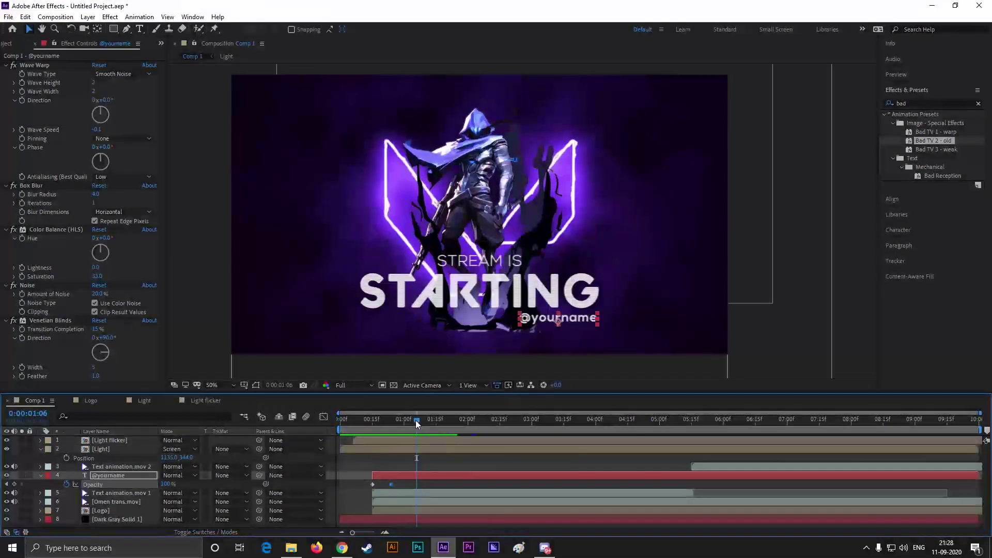
pyautogui.press(',')
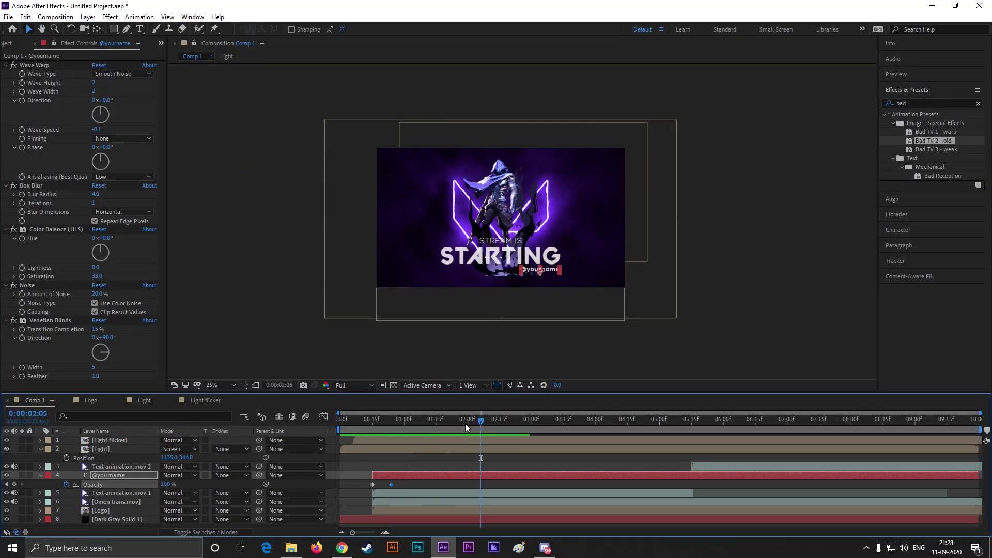
# Select the Logo layer and inspect its Saber glow settings
pyautogui.click(524, 285)
pyautogui.scroll(2, 524, 285)
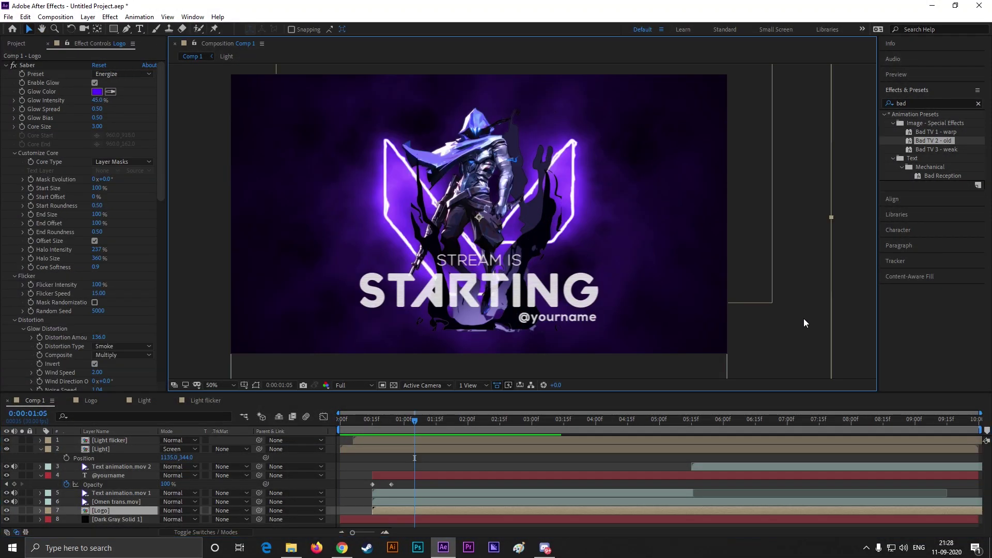
pyautogui.moveTo(310, 292); pyautogui.dragTo(328, 288)
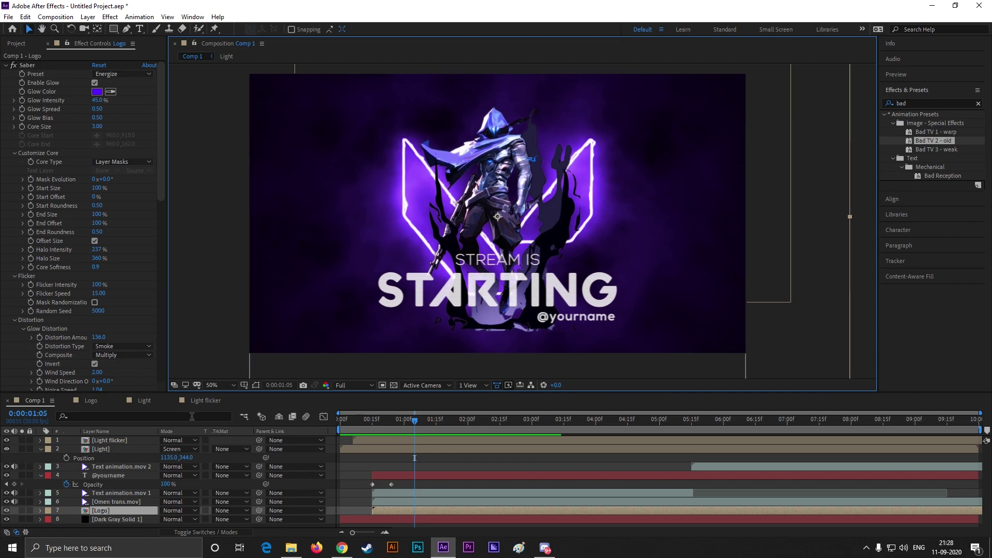
pyautogui.click(25, 66)
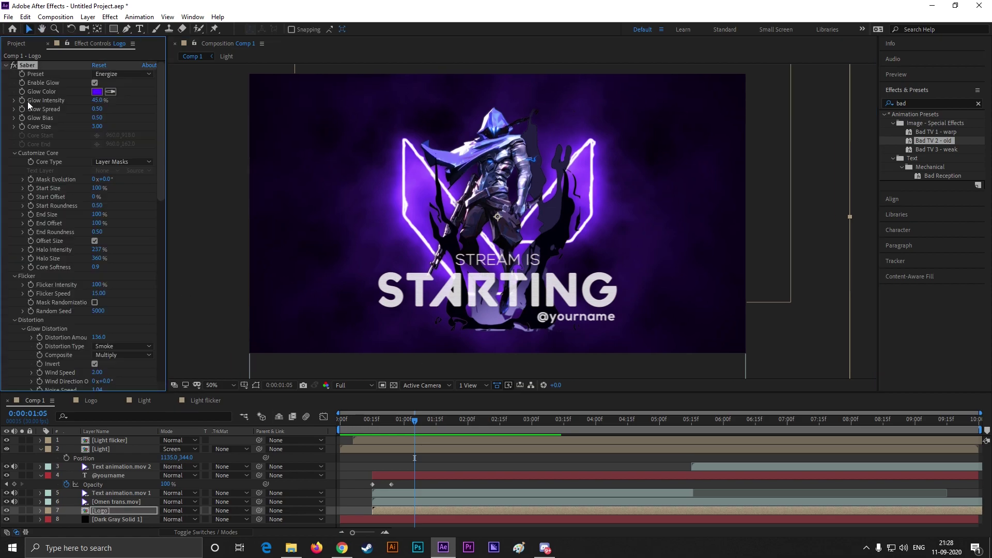
# Add a Drop Shadow to Omen trans.mov: 74% opacity, distance 25, softness 58
pyautogui.click(115, 501)
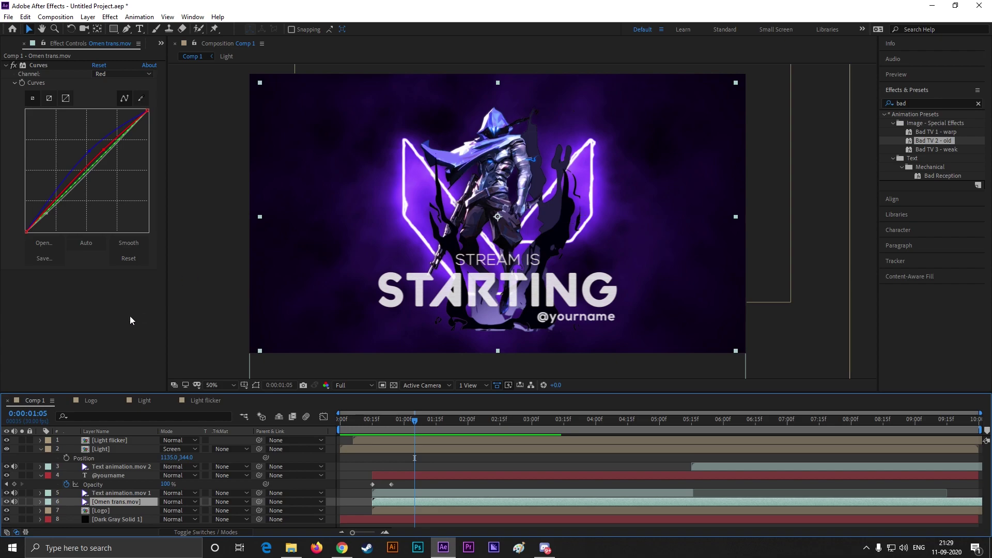
pyautogui.click(914, 105)
pyautogui.write('shad')
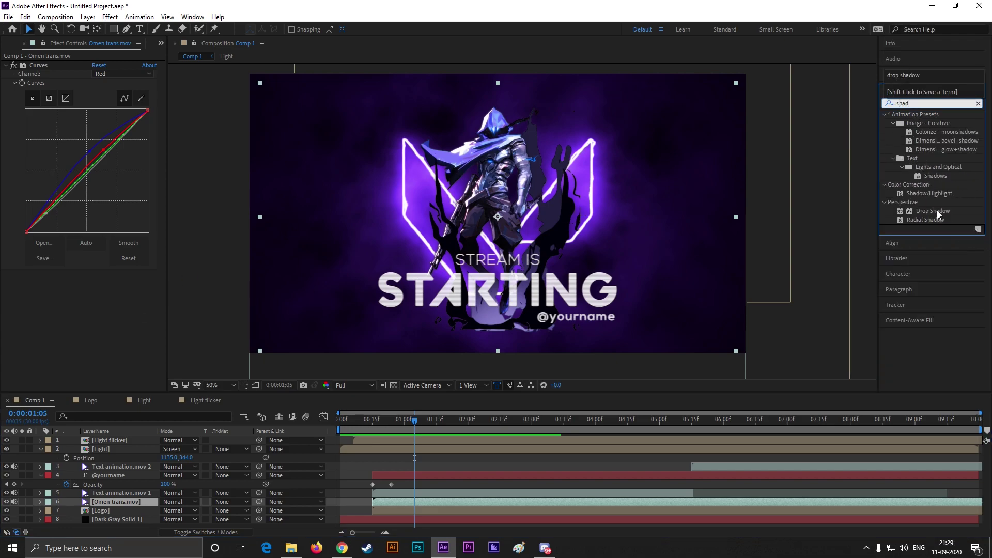
pyautogui.moveTo(933, 210); pyautogui.dragTo(235, 283)
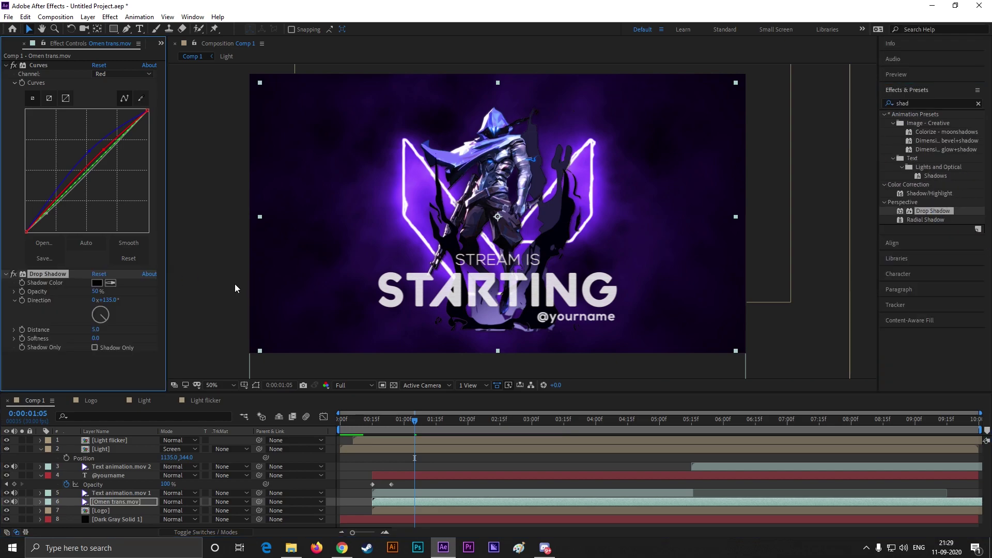
pyautogui.moveTo(94, 291); pyautogui.dragTo(103, 290)
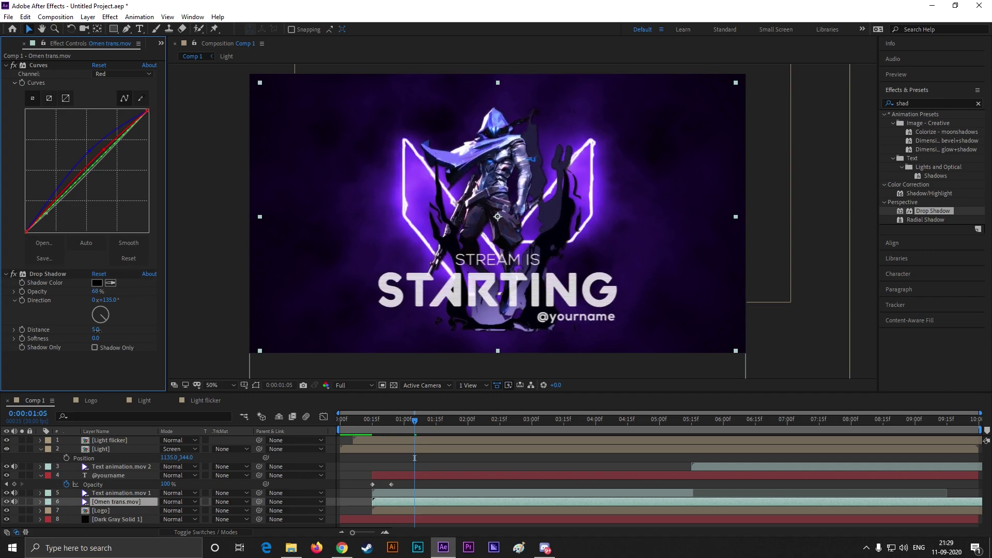
pyautogui.moveTo(95, 329)
pyautogui.mouseDown()
pyautogui.moveTo(122, 338)
pyautogui.moveTo(96, 329)
pyautogui.mouseUp()
pyautogui.press('.')
pyautogui.moveTo(95, 291); pyautogui.dragTo(98, 291)
pyautogui.press(',')
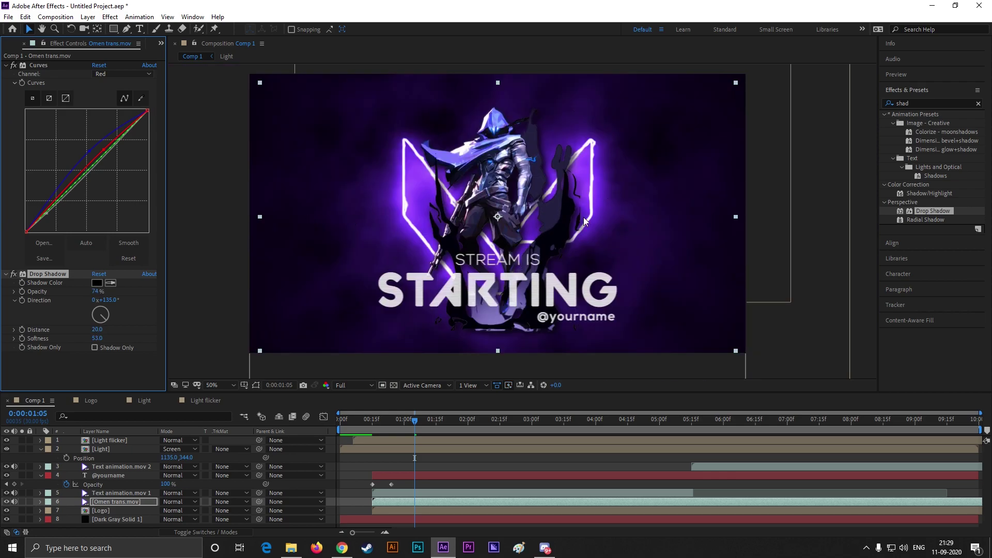
pyautogui.moveTo(93, 340); pyautogui.dragTo(100, 329)
pyautogui.hotkey('ctrl', 'Down')
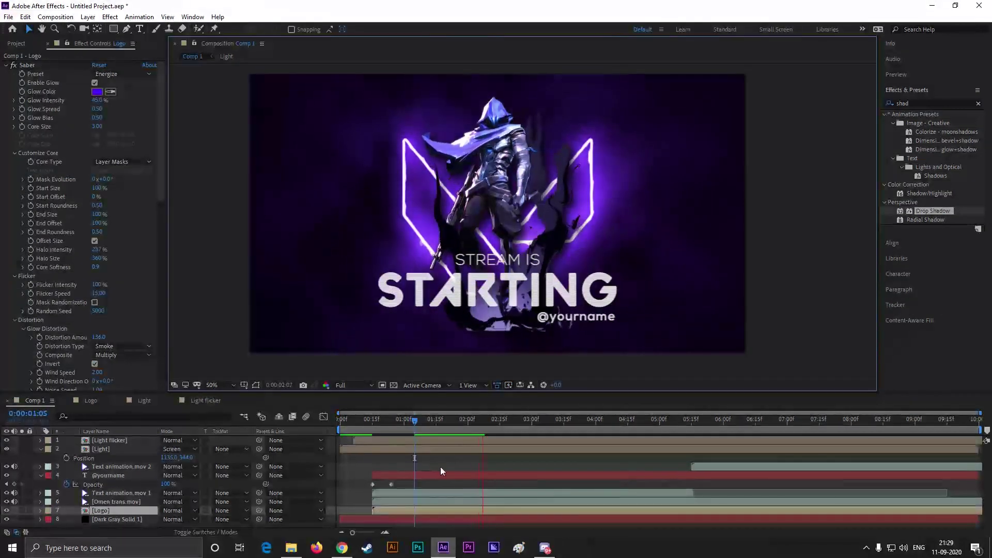
pyautogui.press('space')
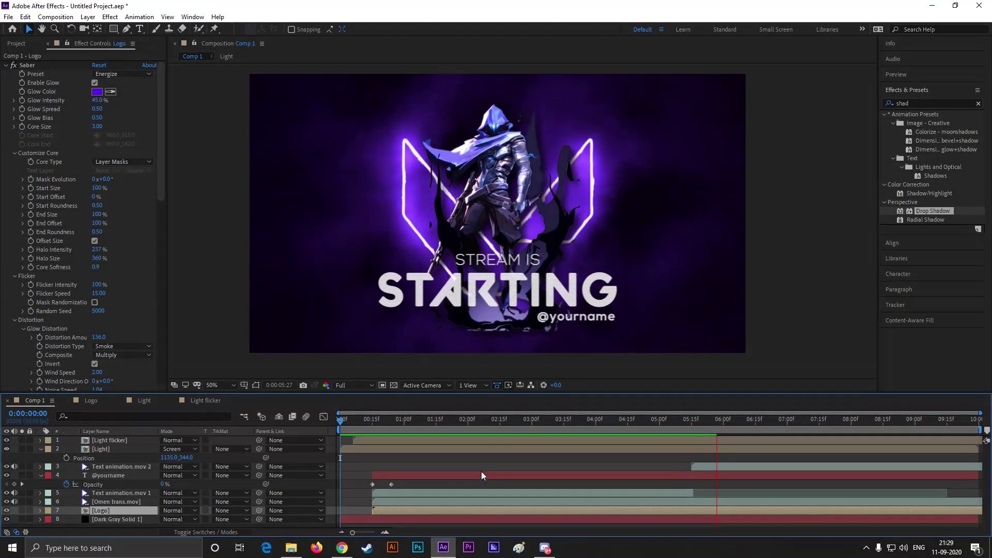
pyautogui.press('space')
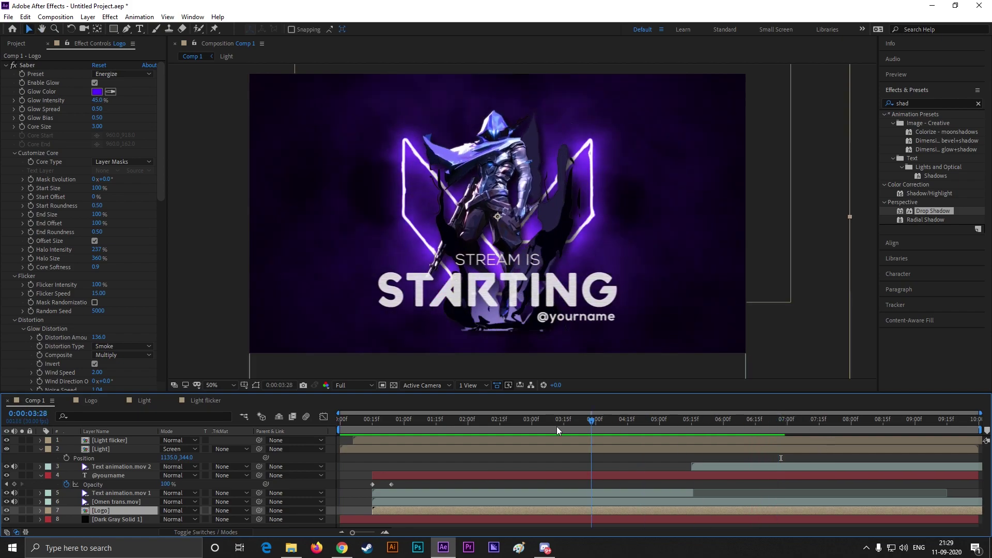
pyautogui.press('space')
pyautogui.press('space')
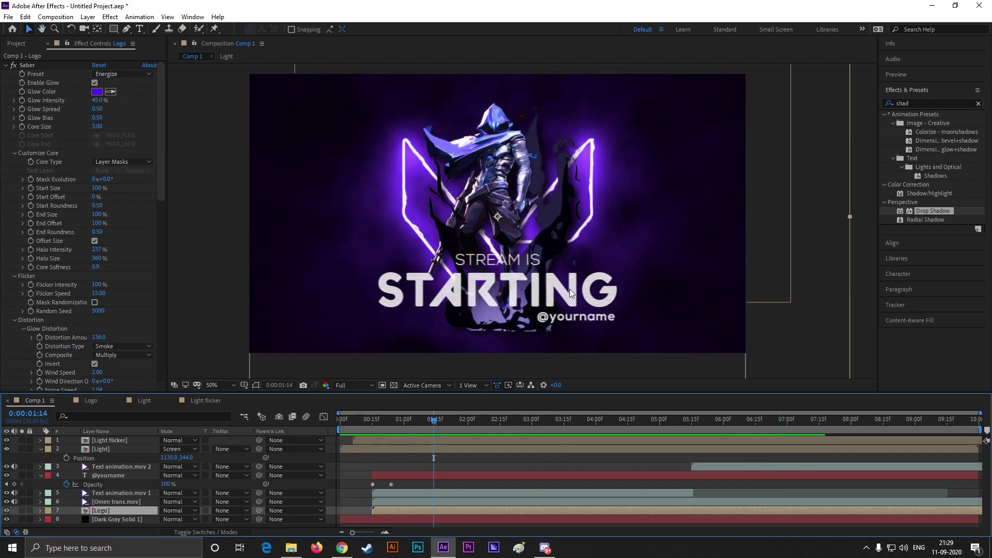
pyautogui.click(767, 323)
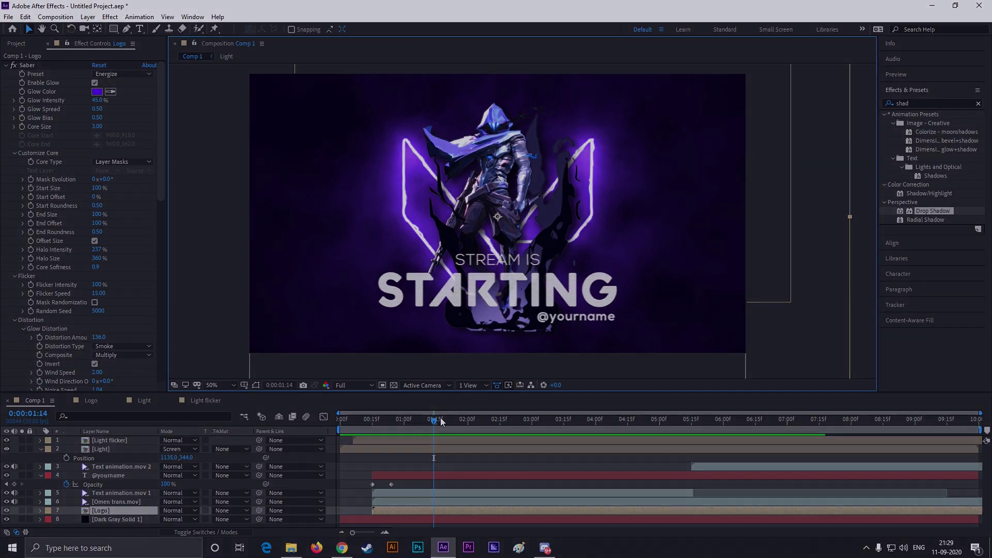